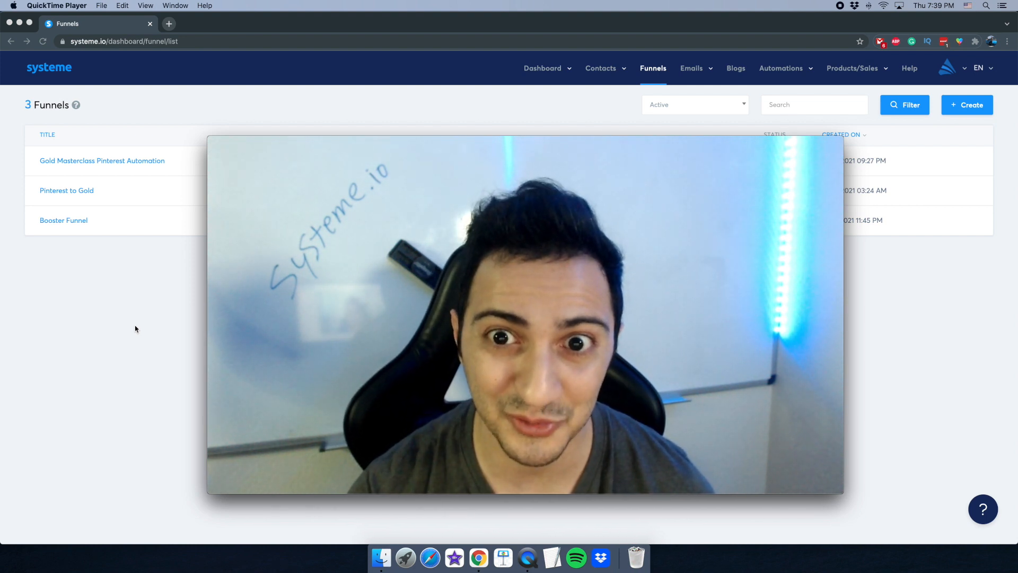
# - Return to the browser showing the Funnels list with its three active funnels
pyautogui.click(136, 329)
# - Open the main dashboard, showing 1 new lead and $0 sales over 30 days
pyautogui.moveTo(531, 71)
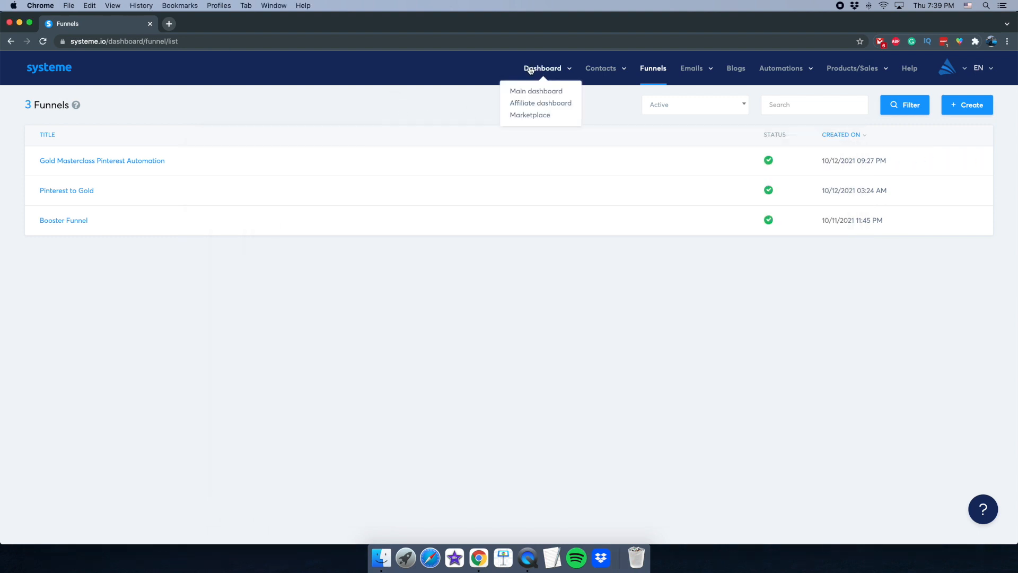
pyautogui.click(535, 92)
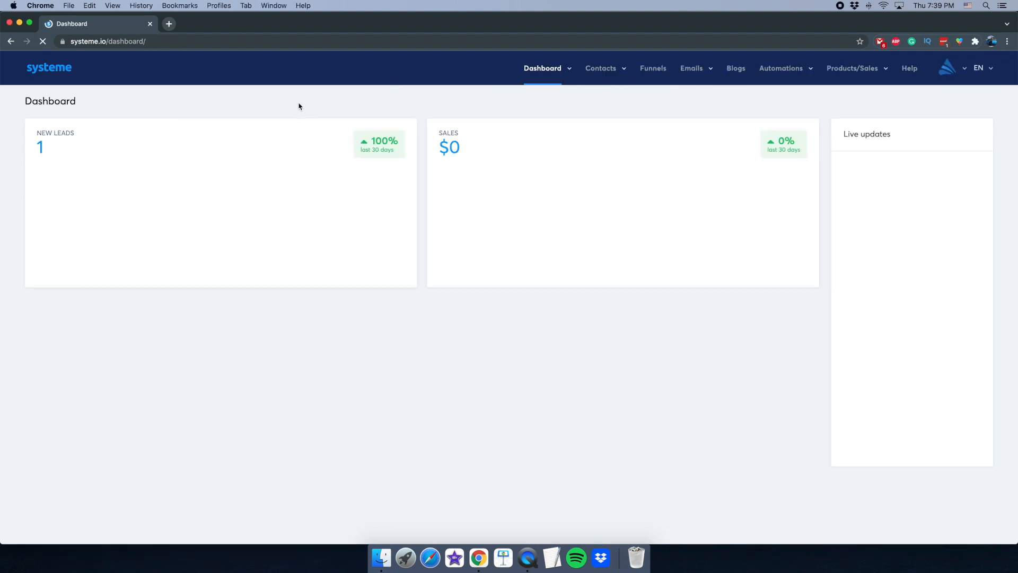
pyautogui.moveTo(405, 213)
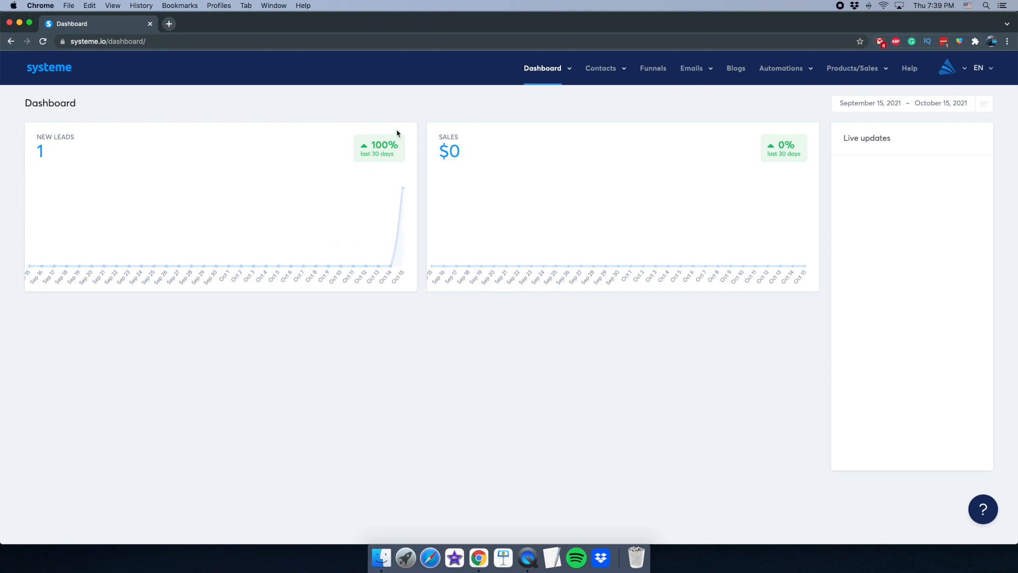
pyautogui.click(527, 557)
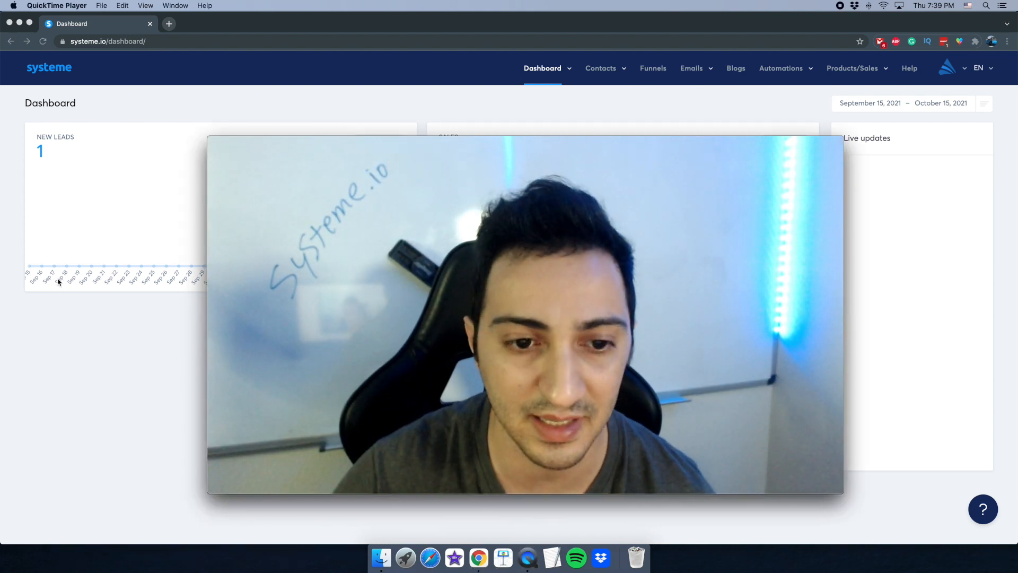
pyautogui.click(80, 359)
# - Switch to the Affiliate dashboard from the Dashboard menu
pyautogui.moveTo(550, 71)
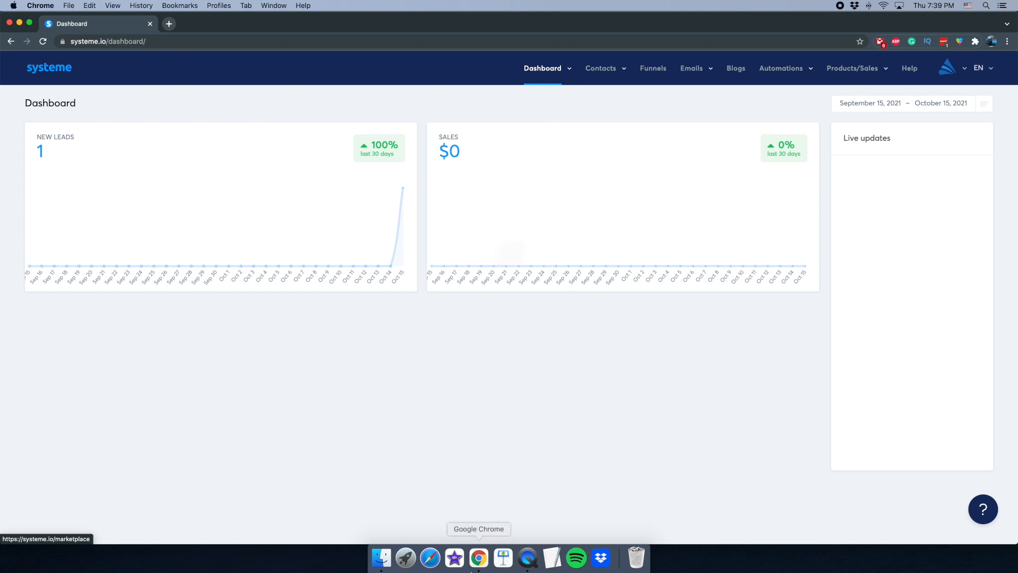
pyautogui.click(528, 558)
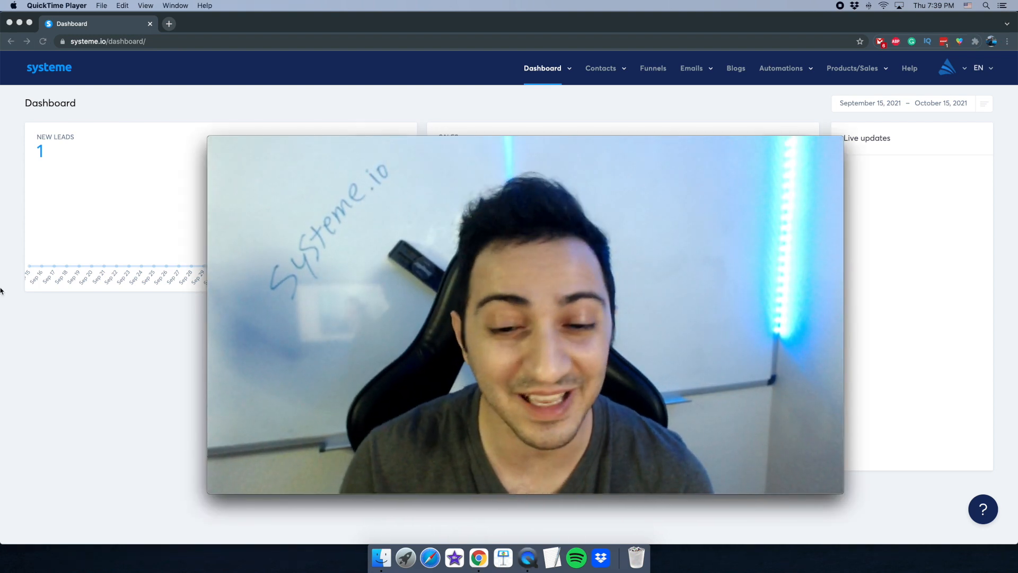
pyautogui.click(25, 299)
pyautogui.moveTo(546, 71)
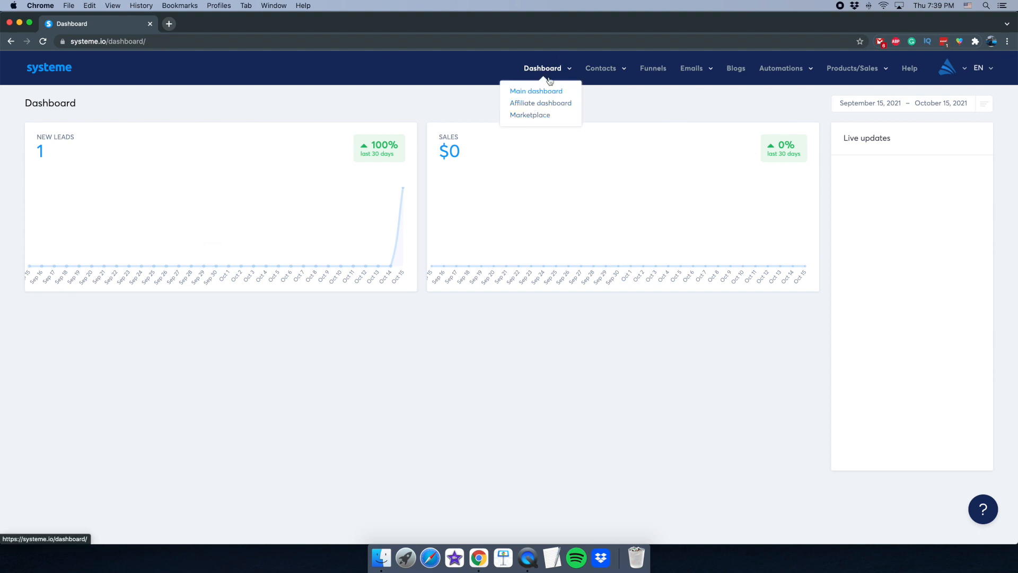
pyautogui.click(536, 109)
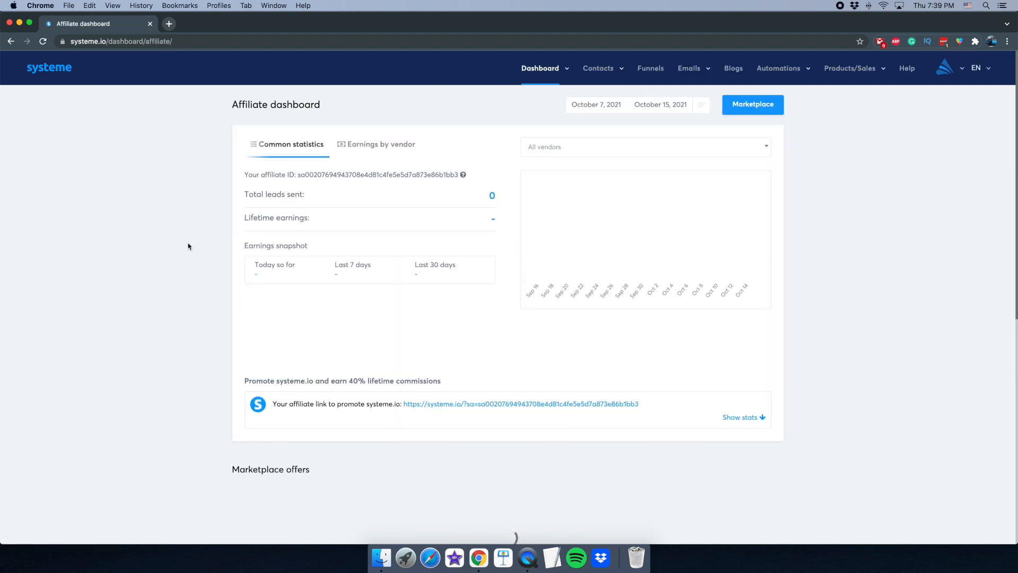
# - View the affiliate Earnings by vendor breakdown, then return to Common statistics
pyautogui.scroll(-3, 141, 243)
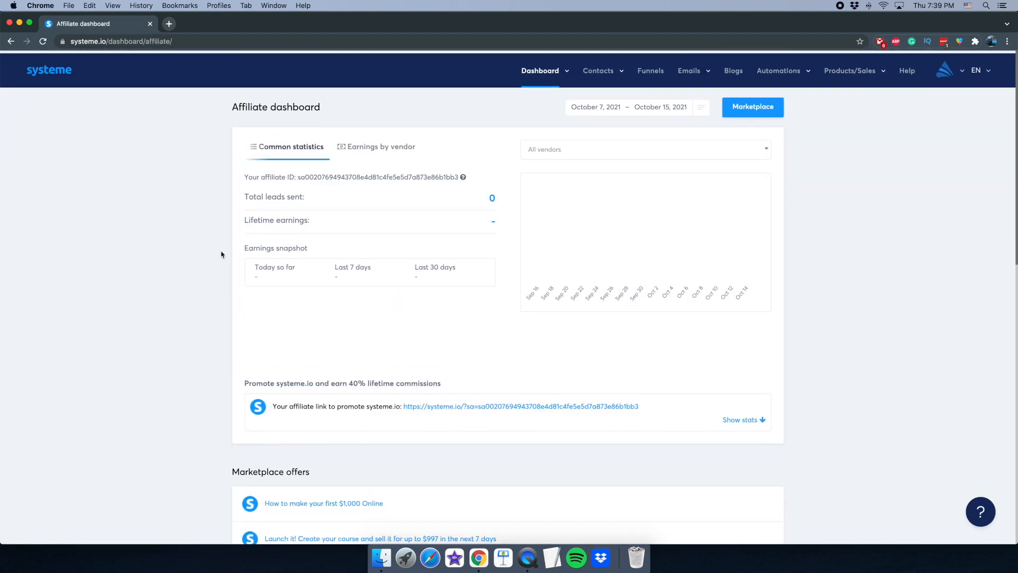
pyautogui.click(527, 558)
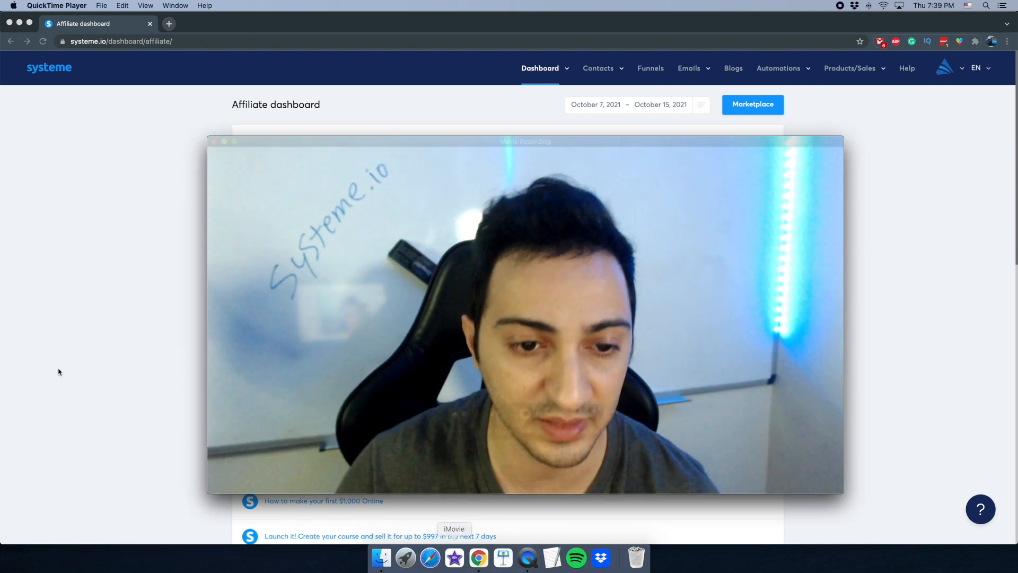
pyautogui.click(84, 246)
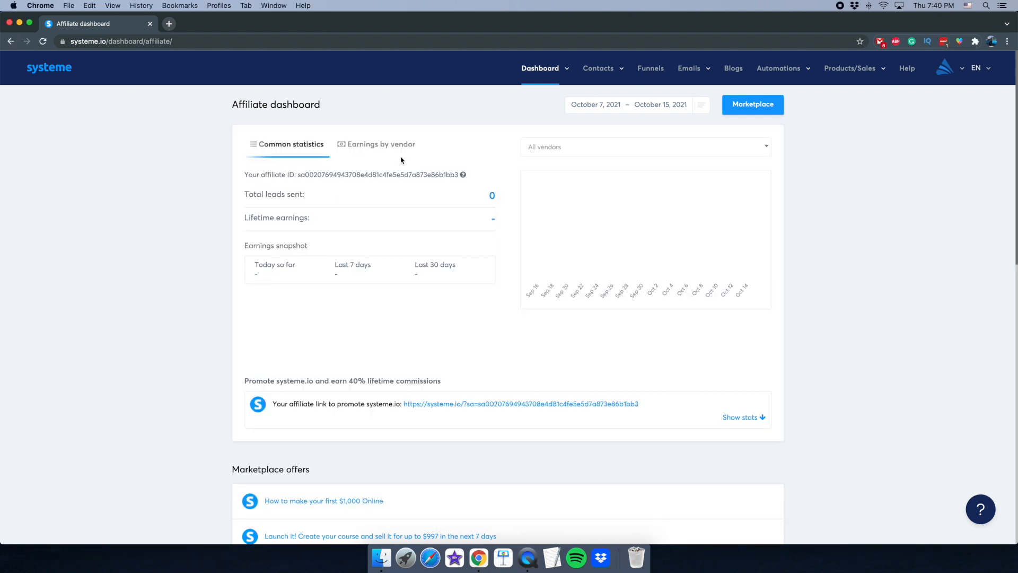
pyautogui.click(365, 153)
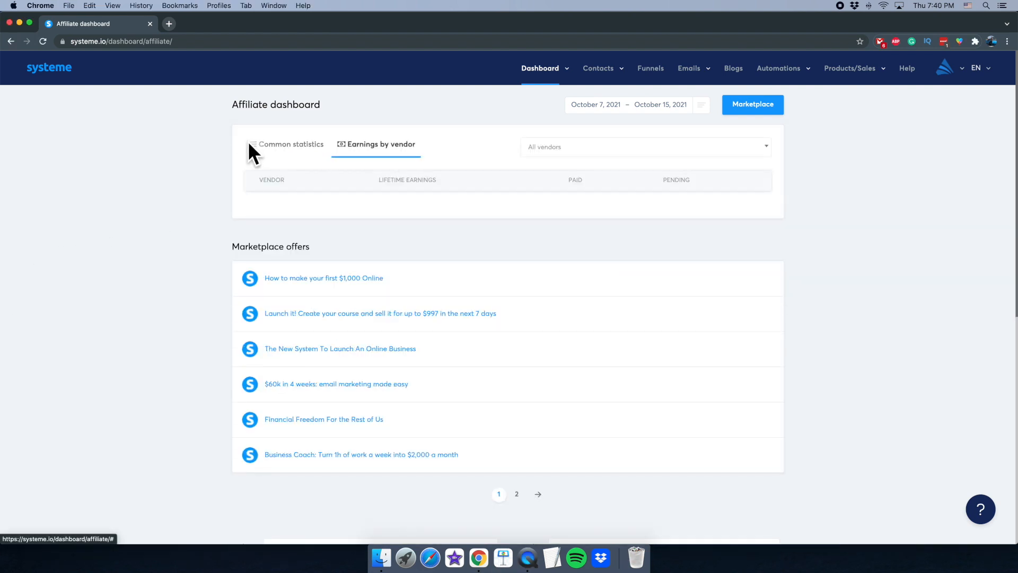
pyautogui.click(278, 147)
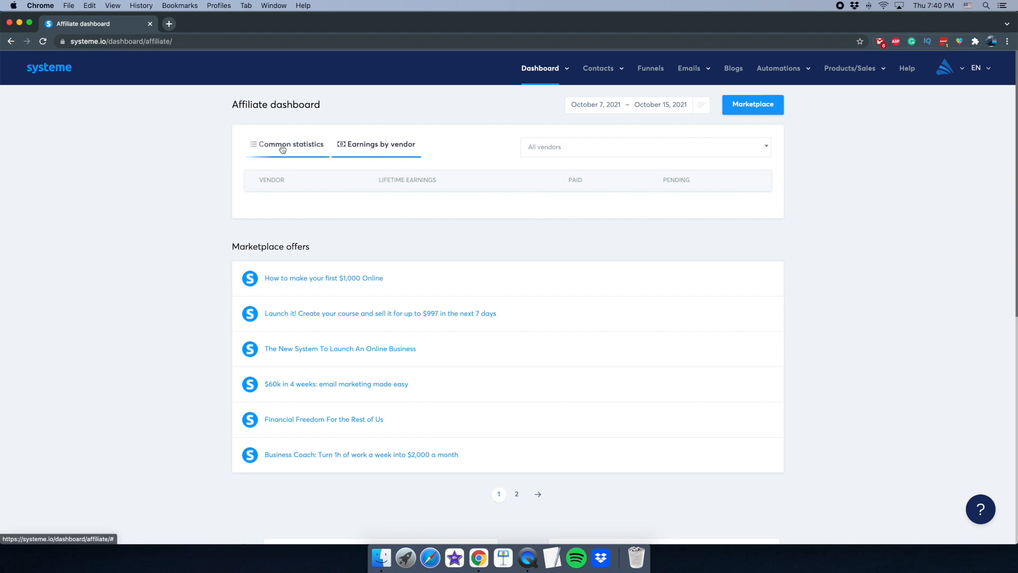
pyautogui.click(542, 74)
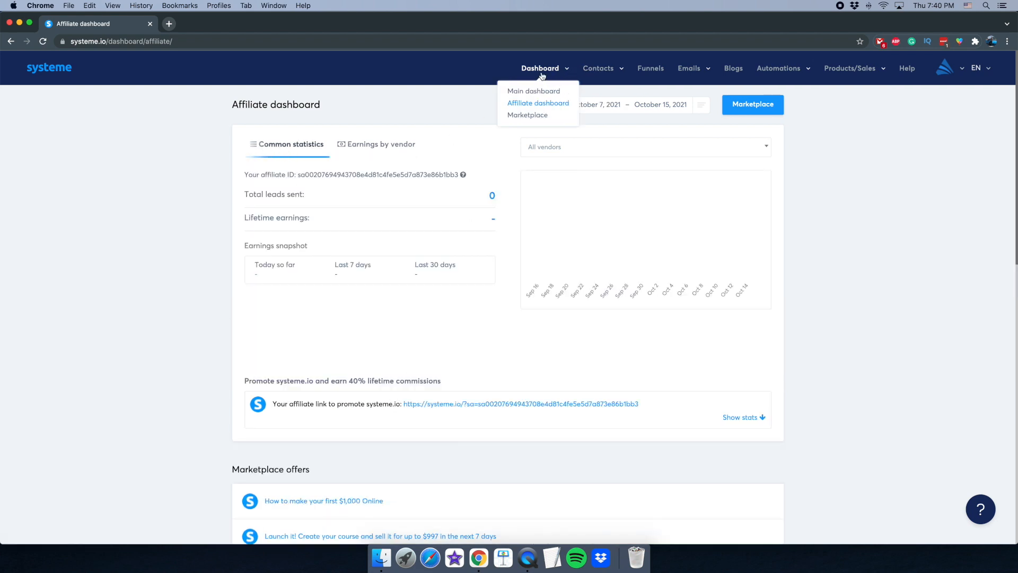
# - Open the Marketplace of affiliate offers
pyautogui.click(527, 117)
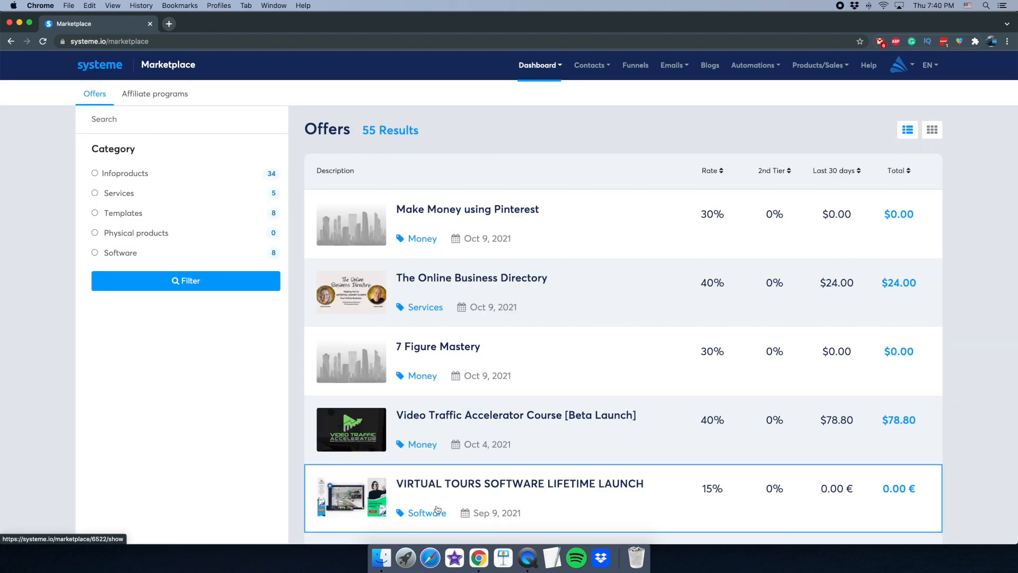
pyautogui.click(528, 555)
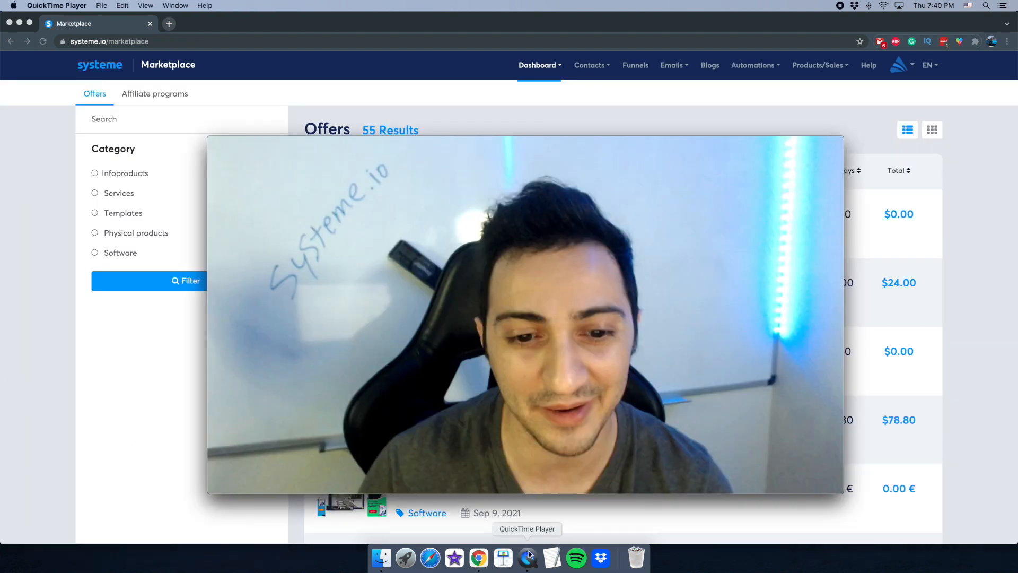
pyautogui.moveTo(205, 138); pyautogui.dragTo(664, 298)
pyautogui.moveTo(690, 419); pyautogui.dragTo(100, 376)
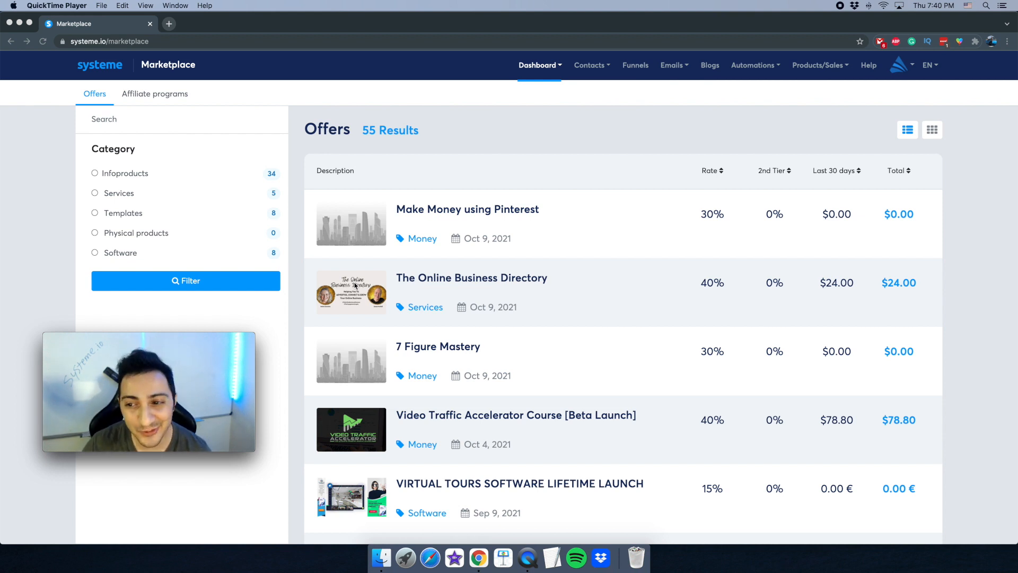
# - Browse the 55 Marketplace offers, such as 'Make Money using Pinterest', with their commissions
pyautogui.scroll(-2, 588, 303)
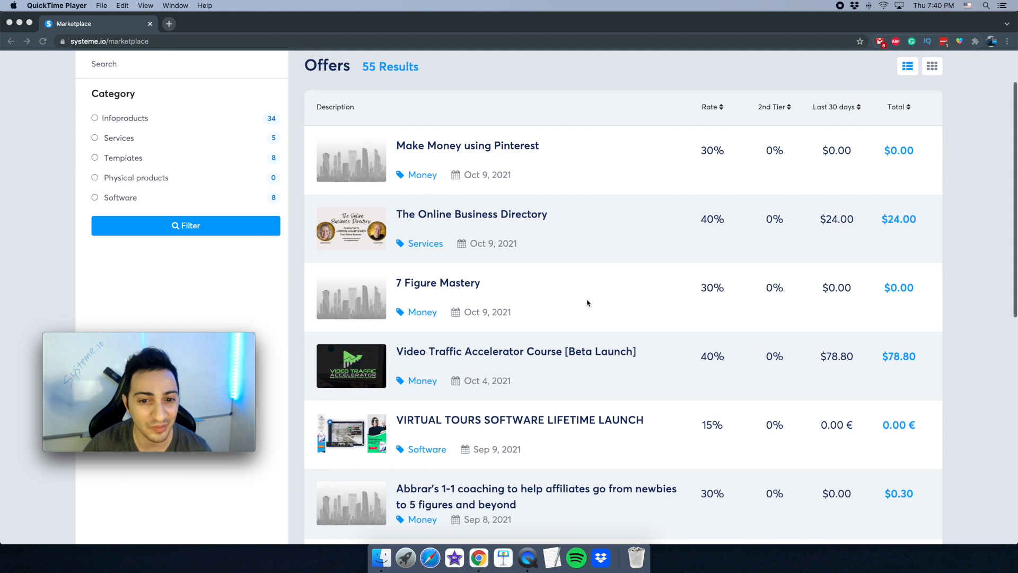
pyautogui.scroll(-1, 587, 303)
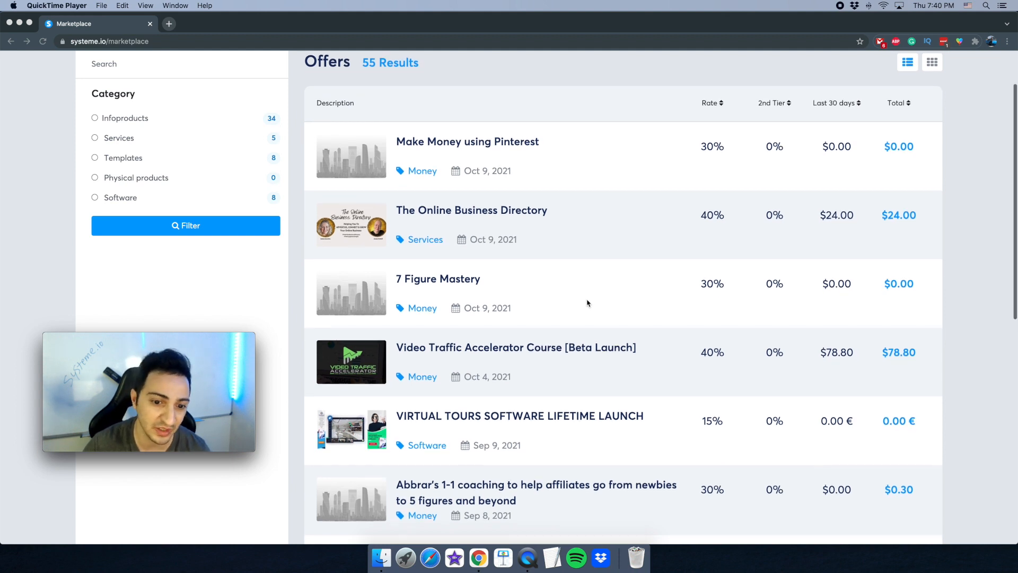
pyautogui.scroll(2, 573, 303)
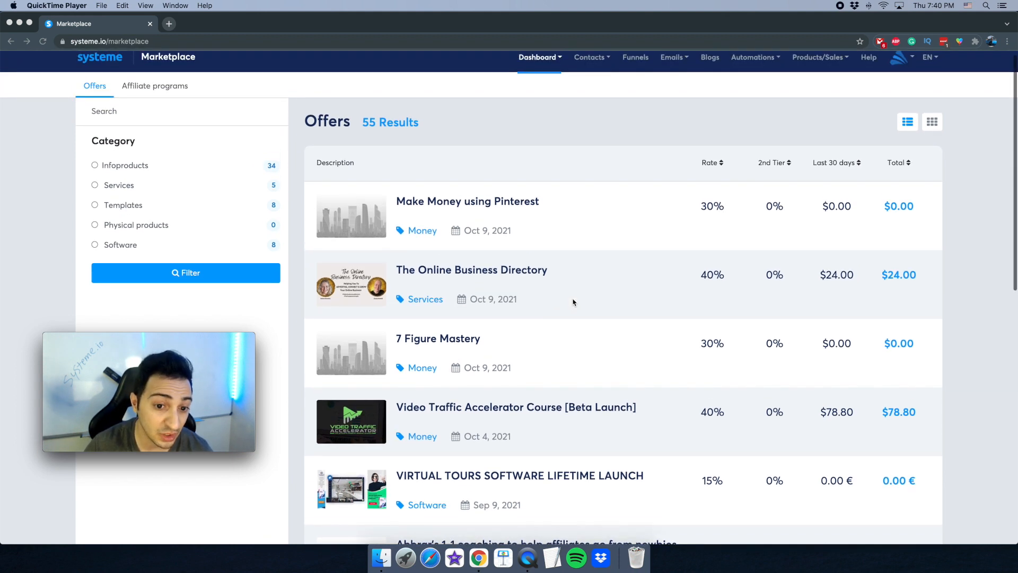
pyautogui.scroll(1, 574, 302)
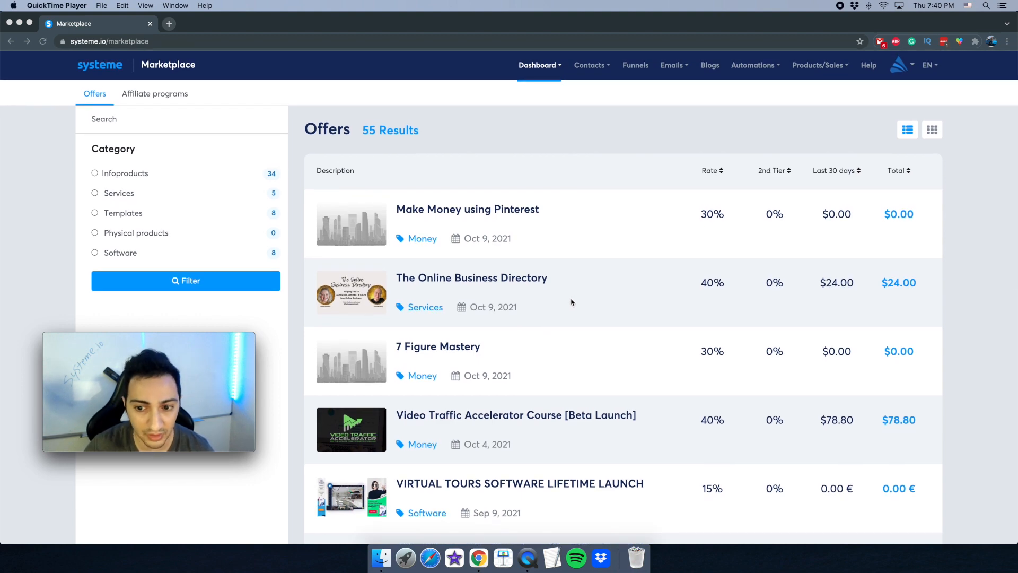
pyautogui.scroll(-5, 577, 303)
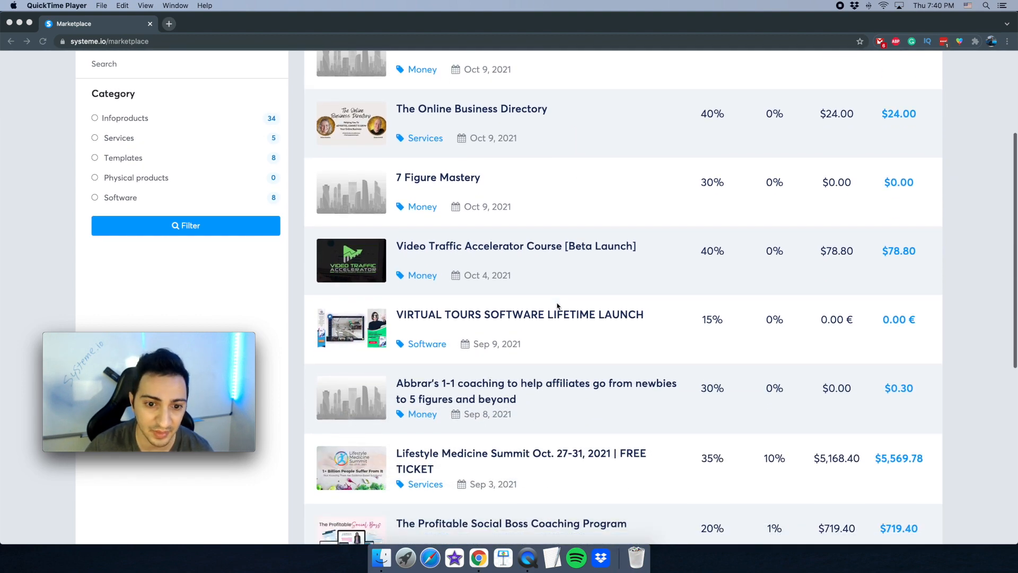
pyautogui.scroll(-2, 557, 306)
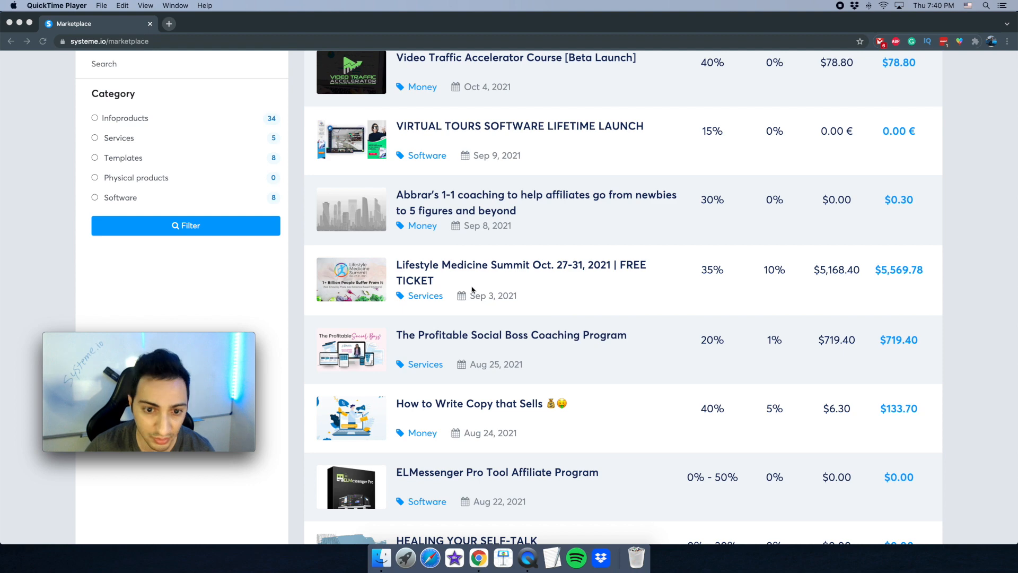
pyautogui.scroll(-3, 473, 290)
pyautogui.scroll(-3, 786, 270)
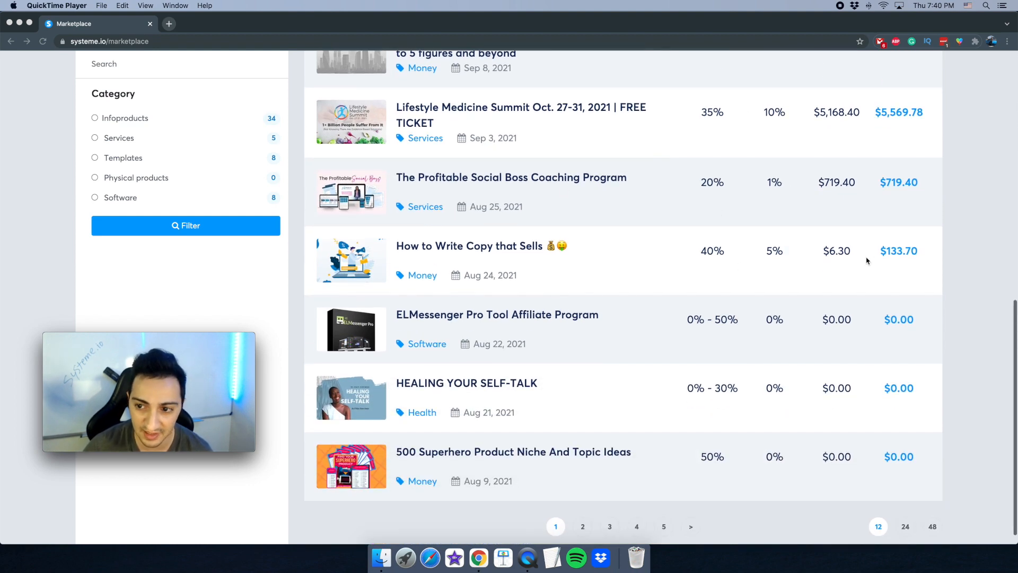
pyautogui.scroll(10, 862, 255)
pyautogui.scroll(-7, 704, 348)
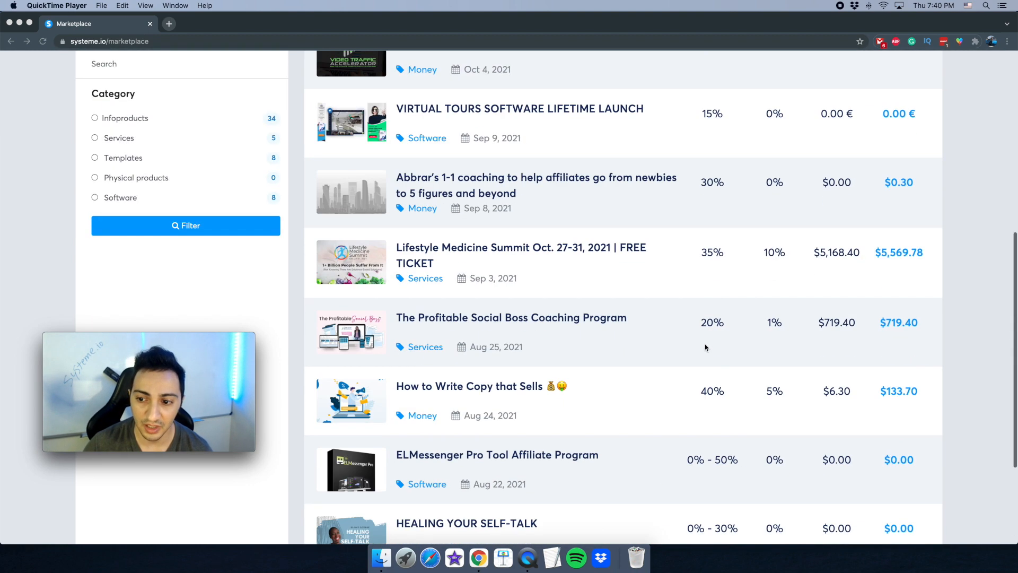
pyautogui.scroll(-2, 704, 347)
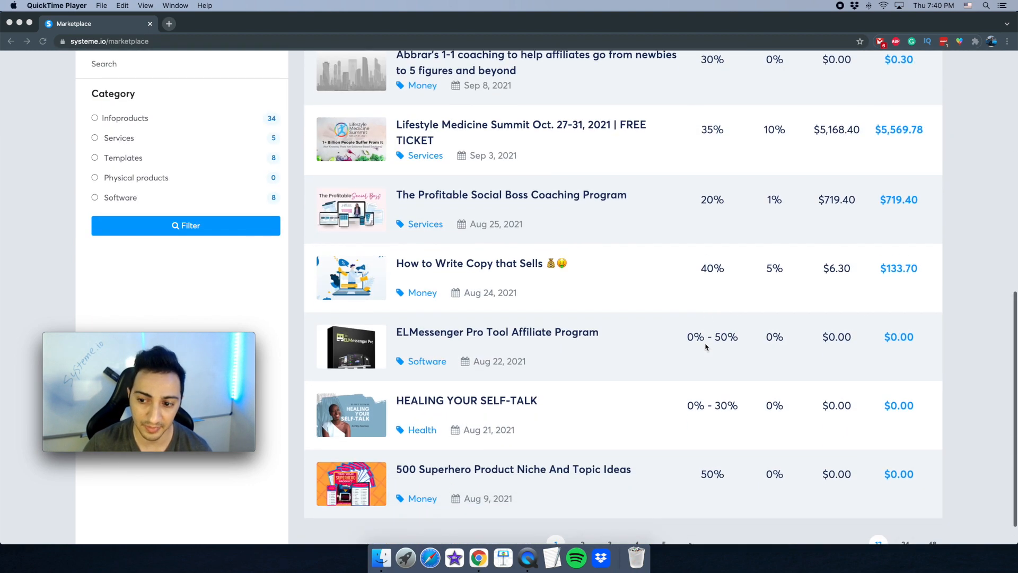
pyautogui.click(662, 311)
pyautogui.scroll(2, 661, 311)
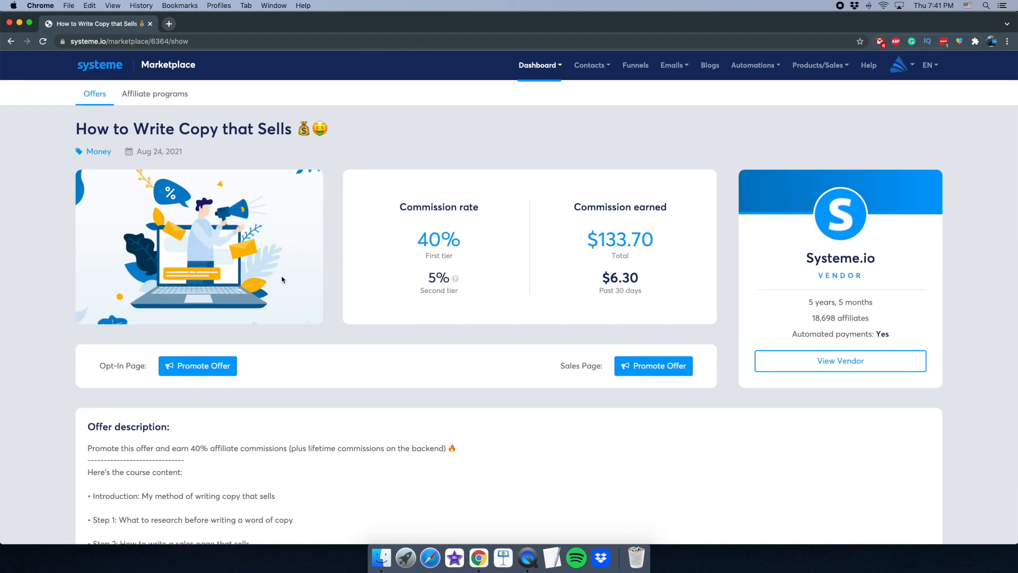
pyautogui.scroll(-4, 253, 336)
pyautogui.click(528, 557)
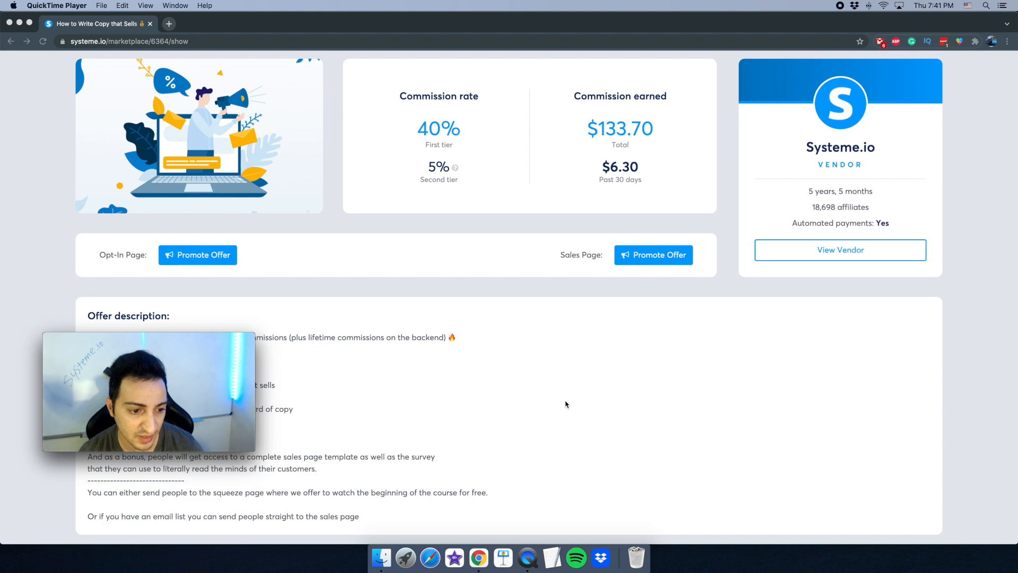
pyautogui.click(407, 355)
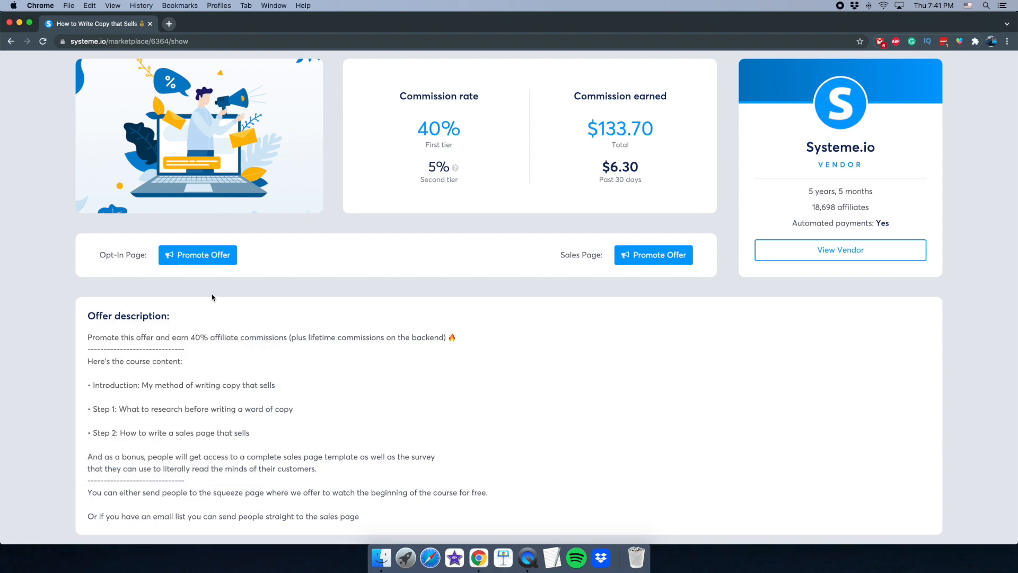
pyautogui.scroll(4, 213, 298)
pyautogui.click(528, 558)
pyautogui.scroll(-3, 388, 355)
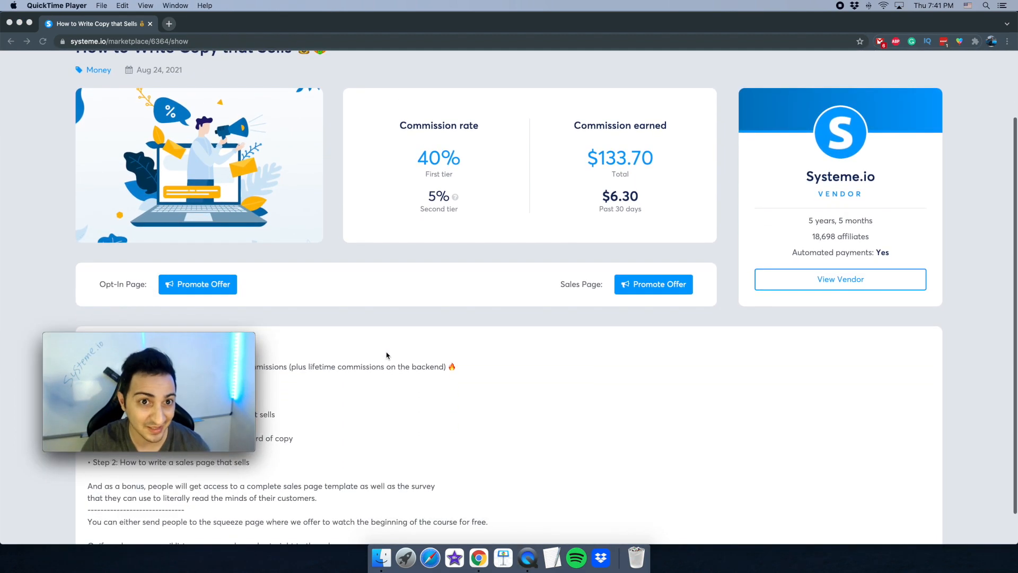
pyautogui.click(284, 323)
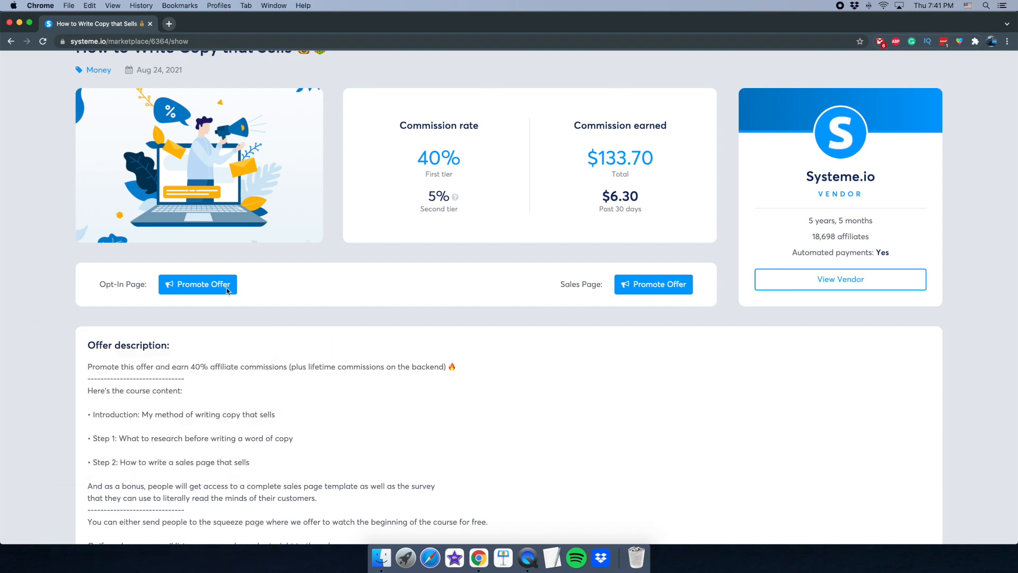
pyautogui.scroll(2, 217, 302)
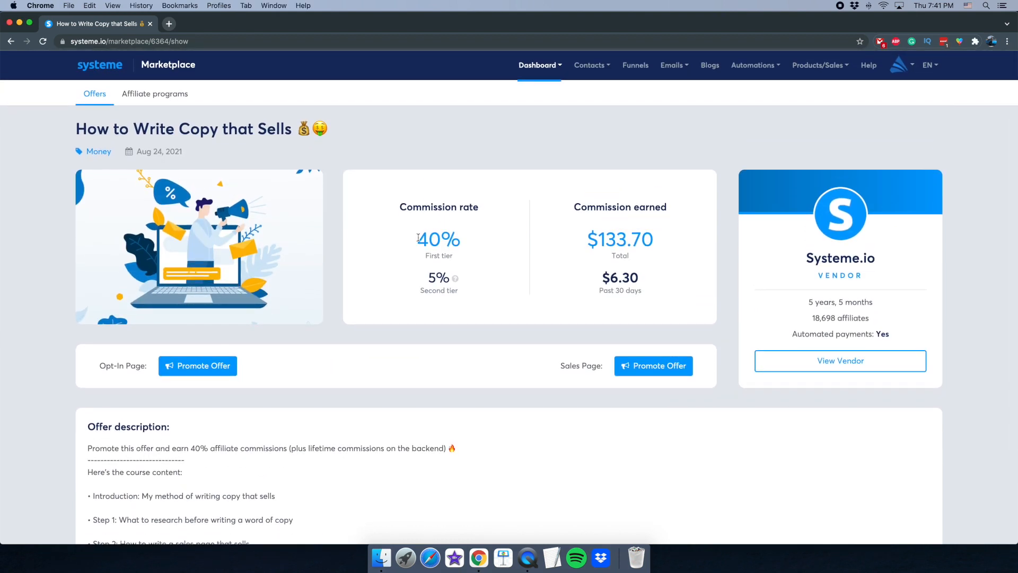
pyautogui.moveTo(433, 239); pyautogui.dragTo(461, 240)
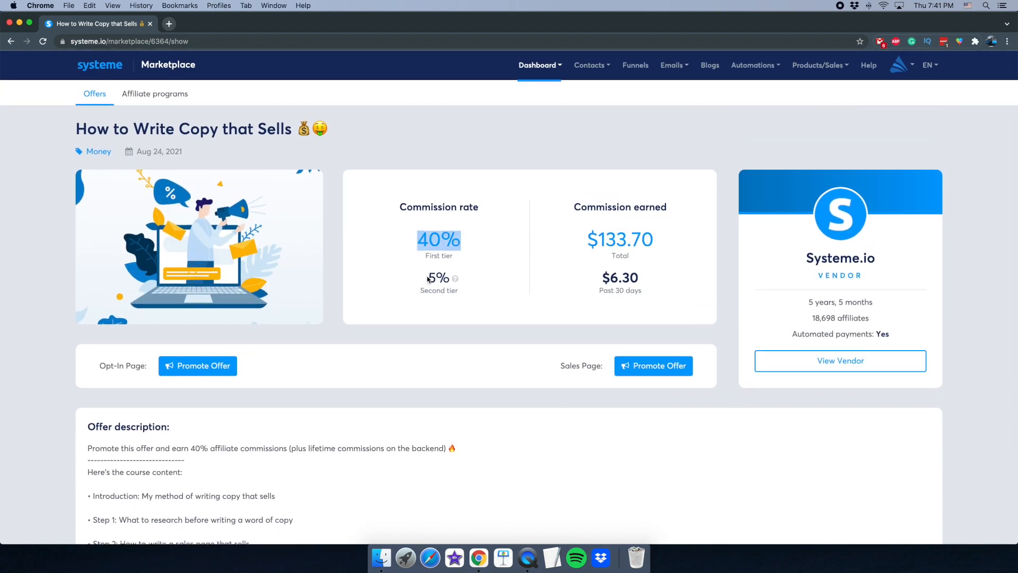
pyautogui.moveTo(429, 280); pyautogui.dragTo(441, 277)
pyautogui.moveTo(607, 237); pyautogui.dragTo(643, 240)
pyautogui.click(643, 242)
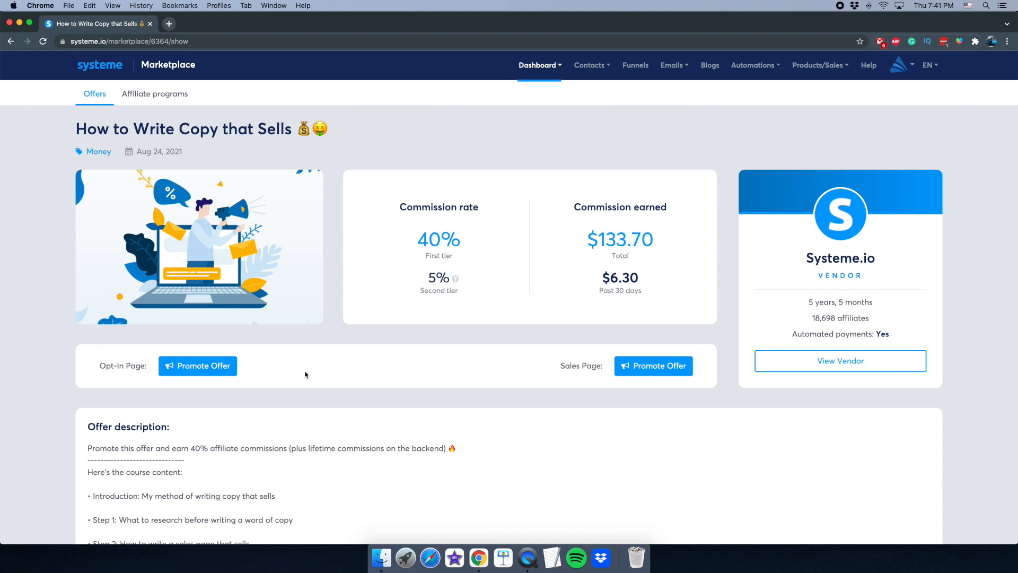
# - Preview the offer's free-video opt-in page in a new tab, then close it
pyautogui.click(195, 374)
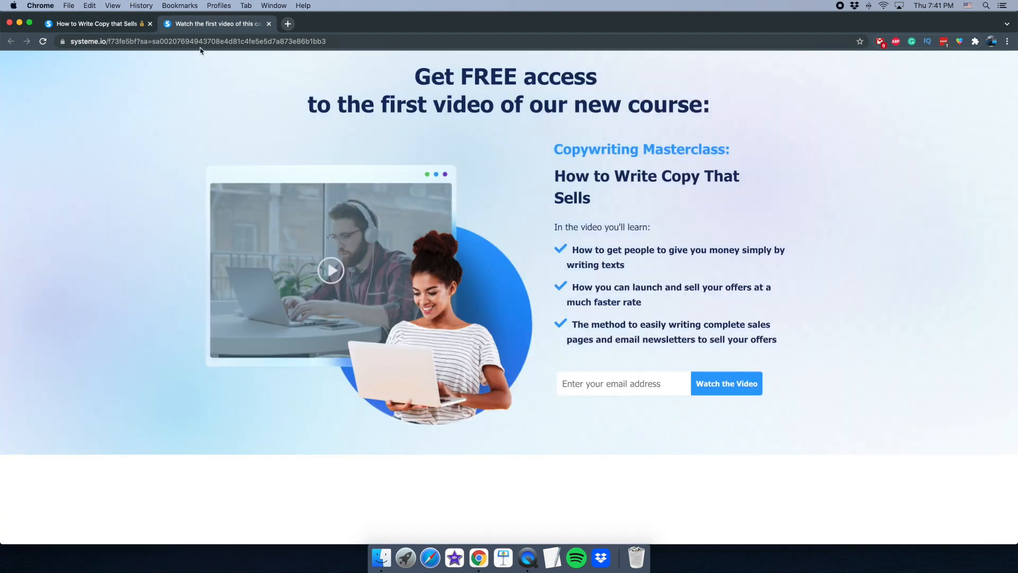
pyautogui.click(200, 46)
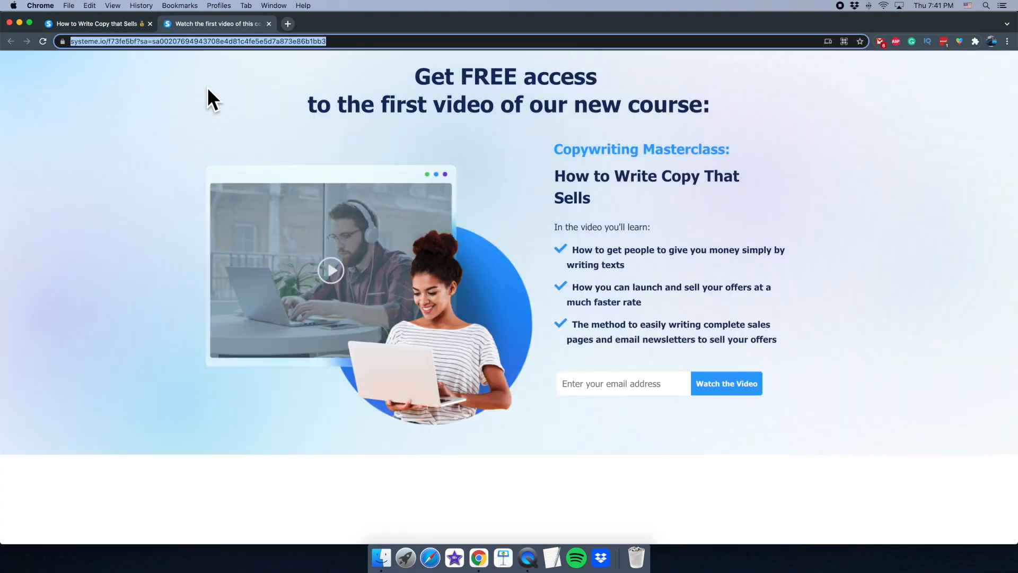
pyautogui.moveTo(336, 78); pyautogui.dragTo(677, 127)
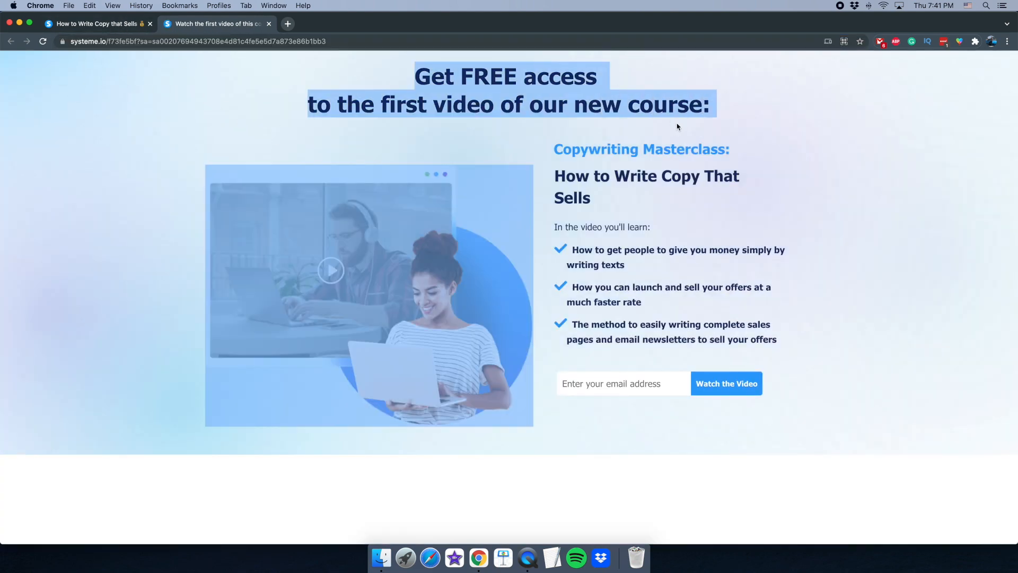
pyautogui.click(671, 125)
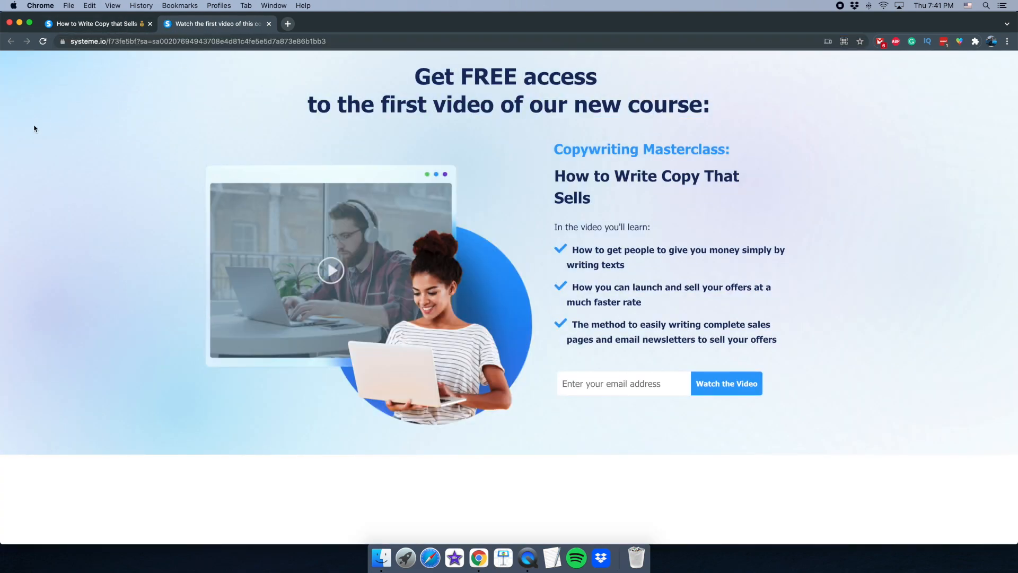
pyautogui.click(269, 24)
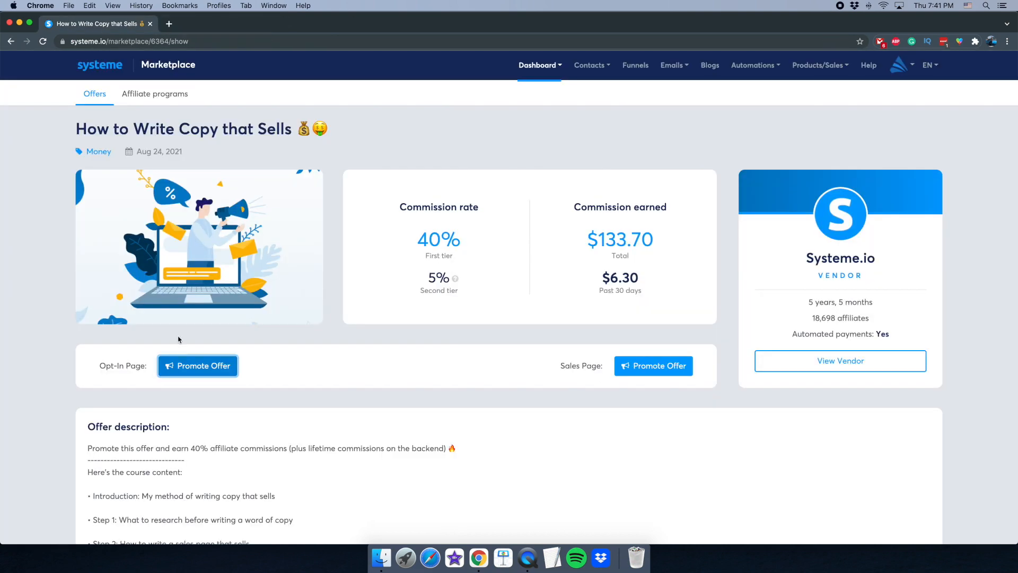
# - Show the Affiliate programs list: 36 results, led by Systeme.io at 40%
pyautogui.scroll(3, 178, 340)
pyautogui.scroll(-5, 292, 371)
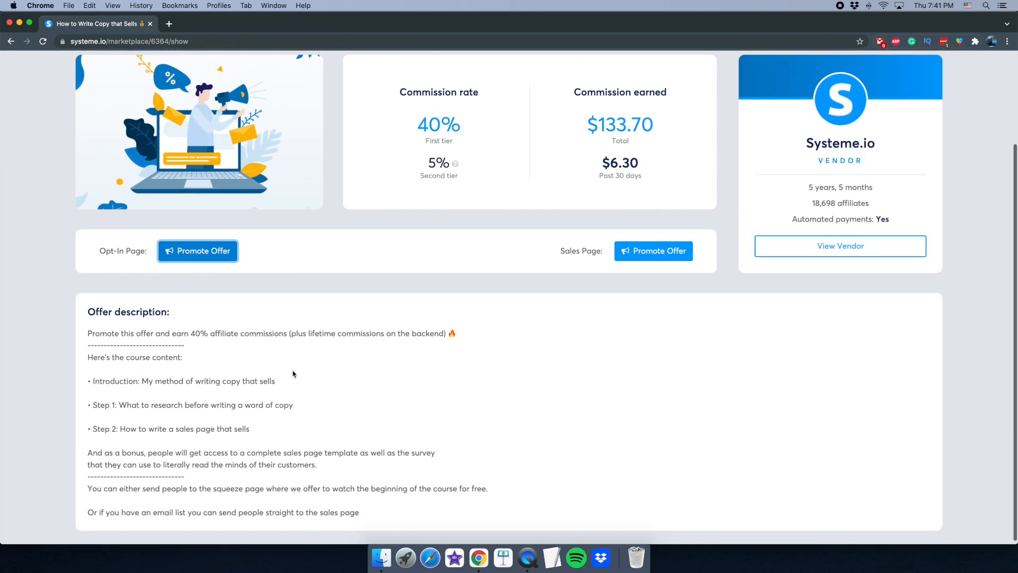
pyautogui.scroll(3, 293, 371)
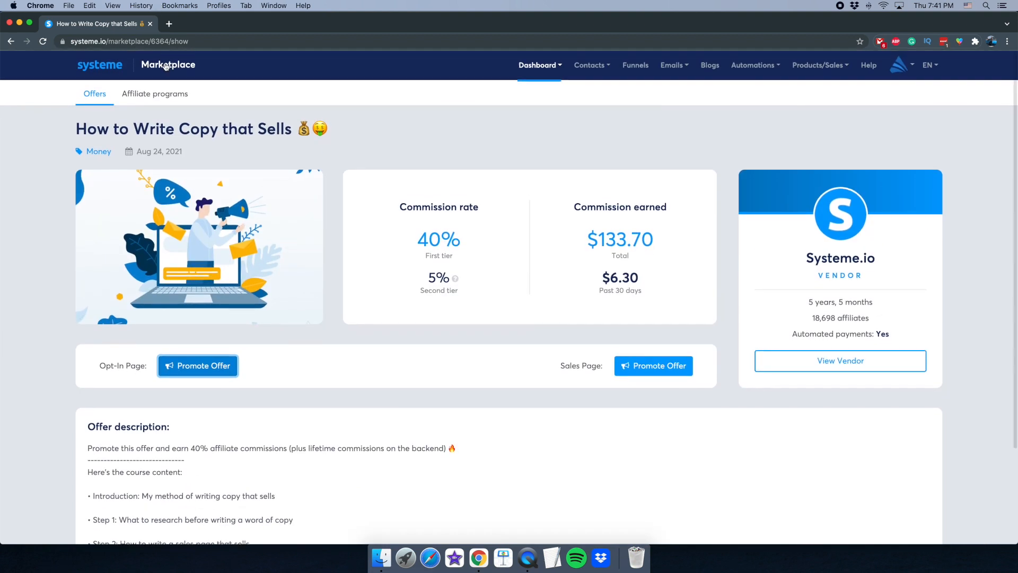
pyautogui.click(162, 104)
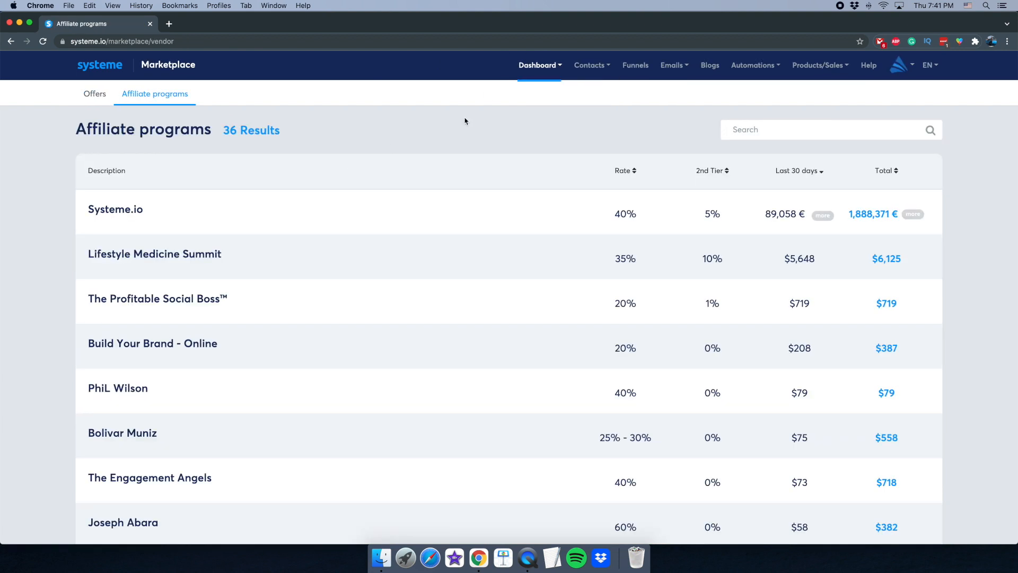
pyautogui.moveTo(539, 70)
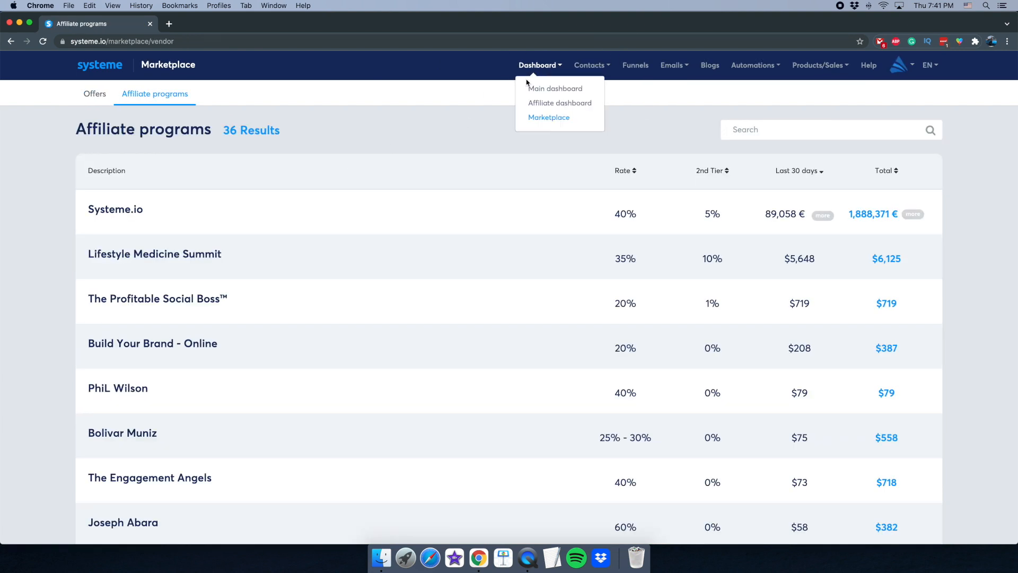
# - Open the Lifestyle Medicine Summit offer from the Marketplace
pyautogui.click(549, 118)
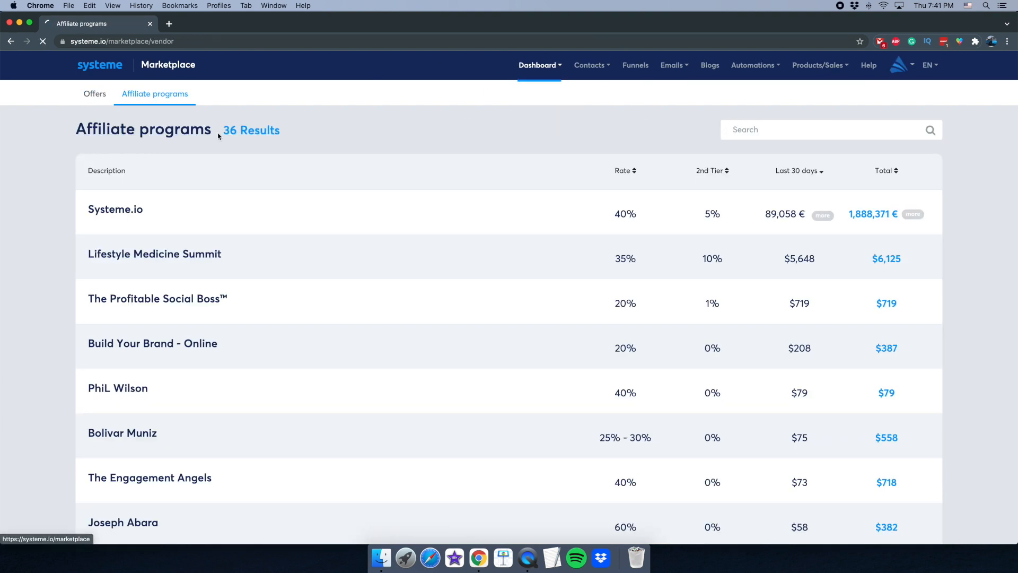
pyautogui.scroll(-5, 555, 355)
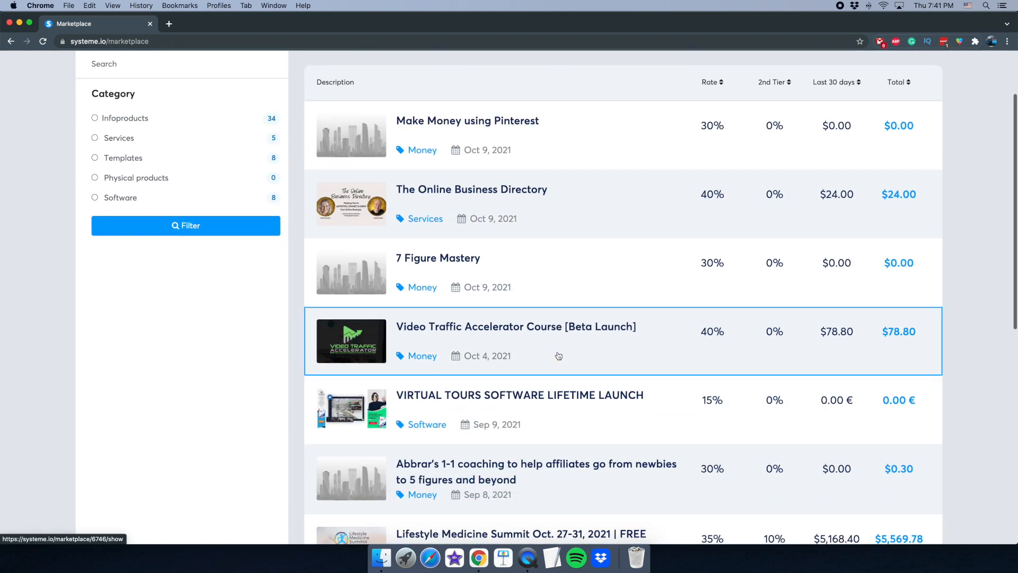
pyautogui.scroll(-5, 556, 356)
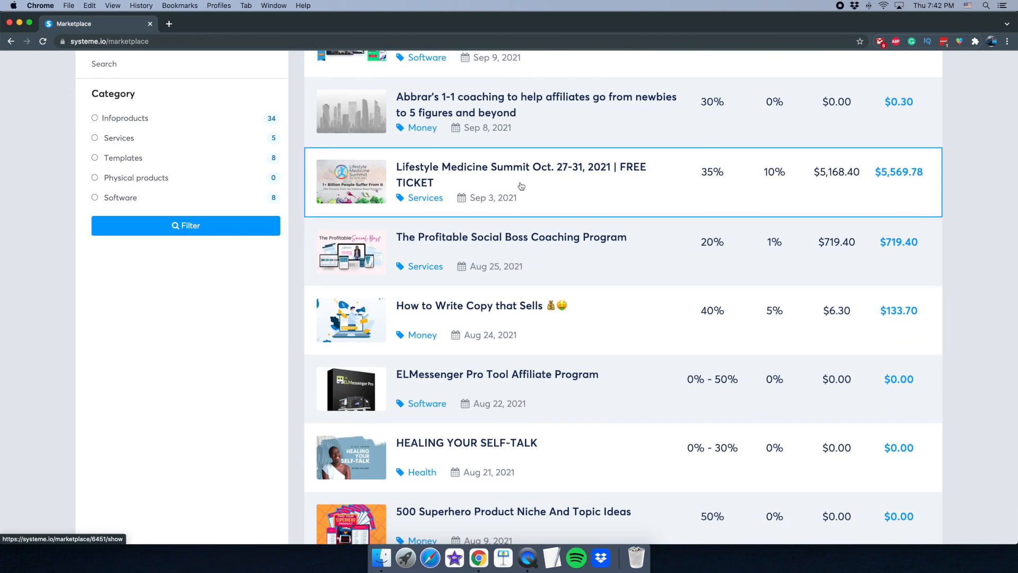
pyautogui.click(553, 185)
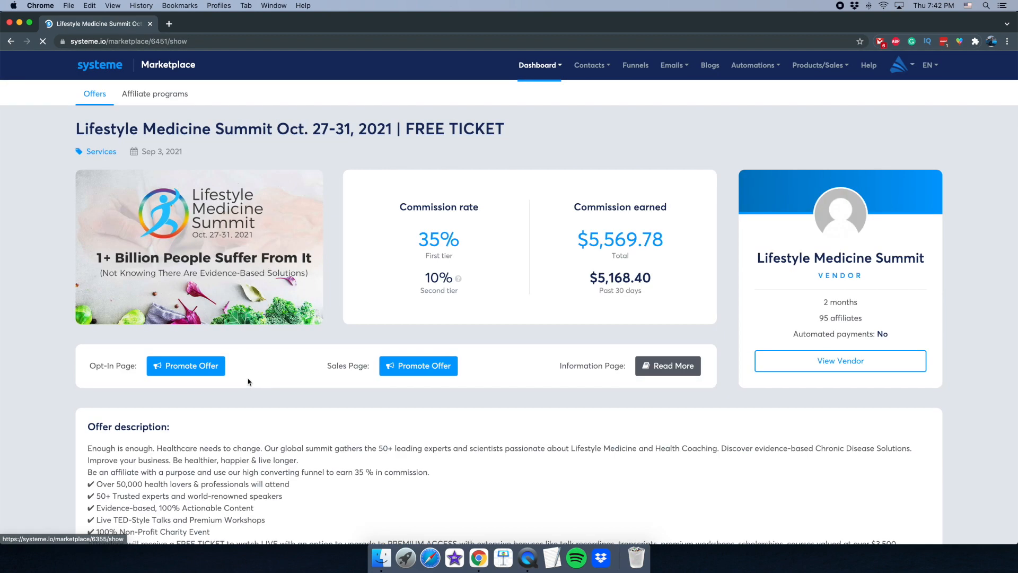
pyautogui.scroll(-1, 235, 398)
pyautogui.scroll(1, 235, 399)
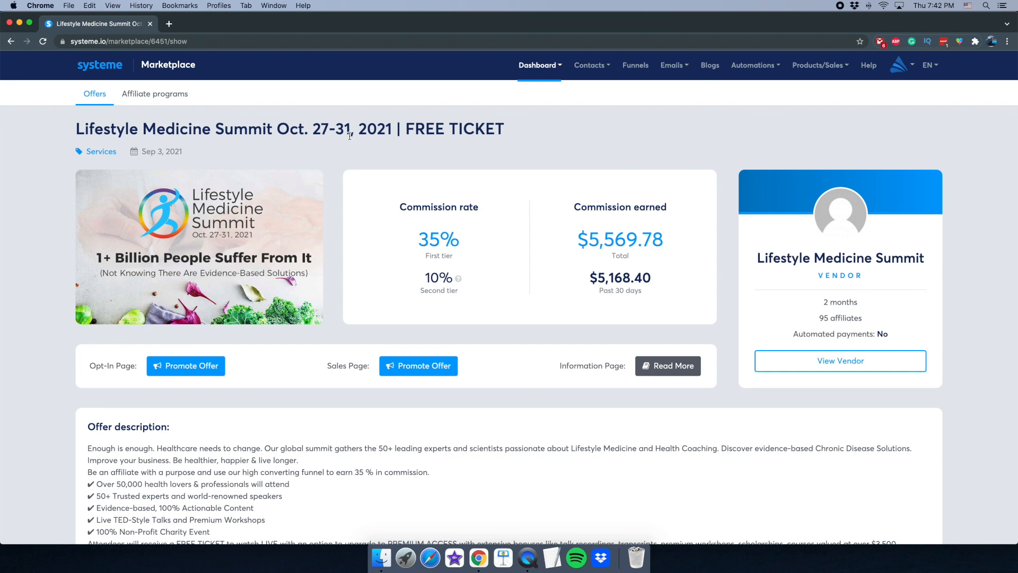
# - Preview the summit's opt-in page, then close it and return to the 35%/10% offer page
pyautogui.click(183, 366)
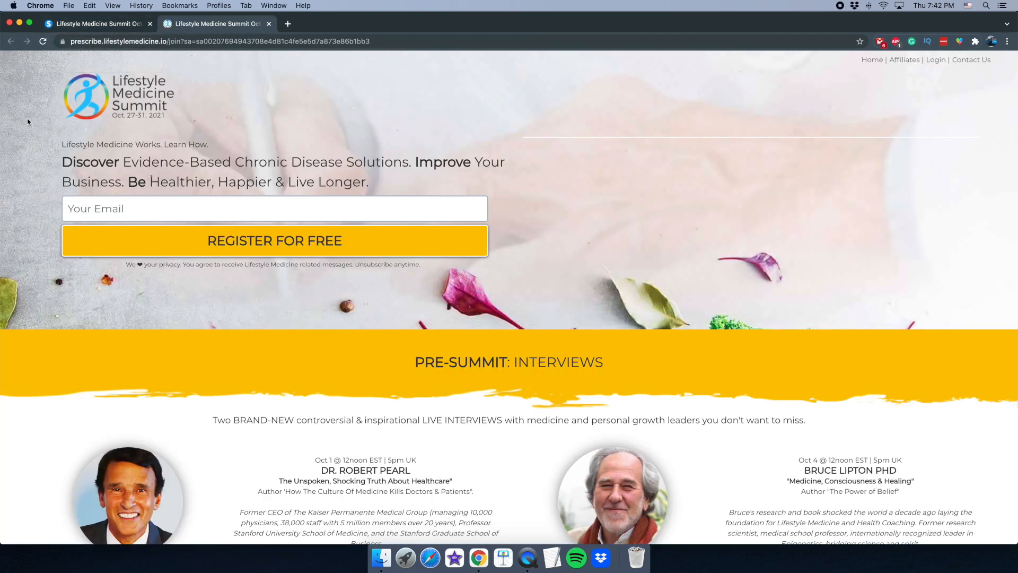
pyautogui.click(236, 41)
pyautogui.click(269, 24)
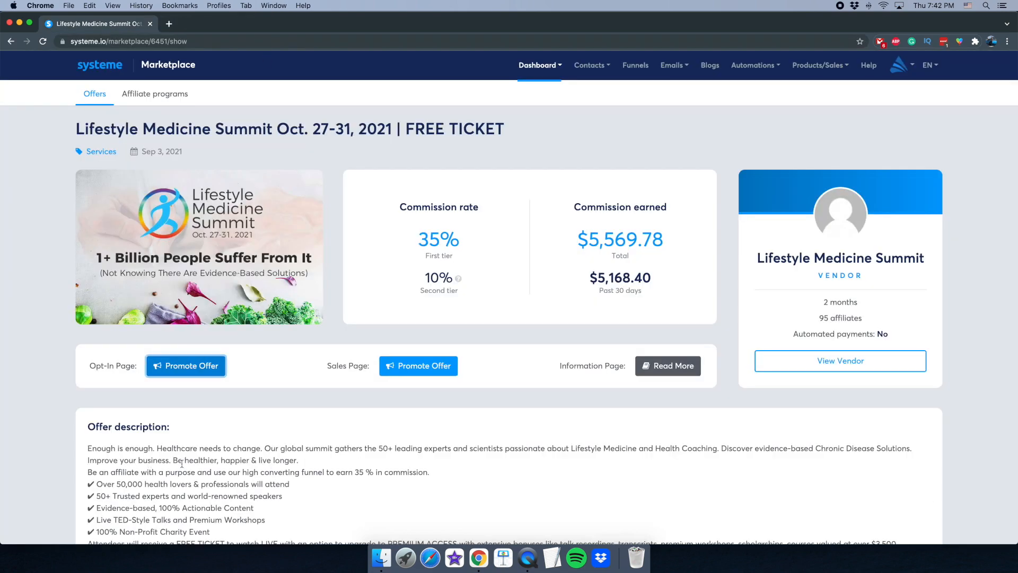
pyautogui.scroll(-2, 239, 350)
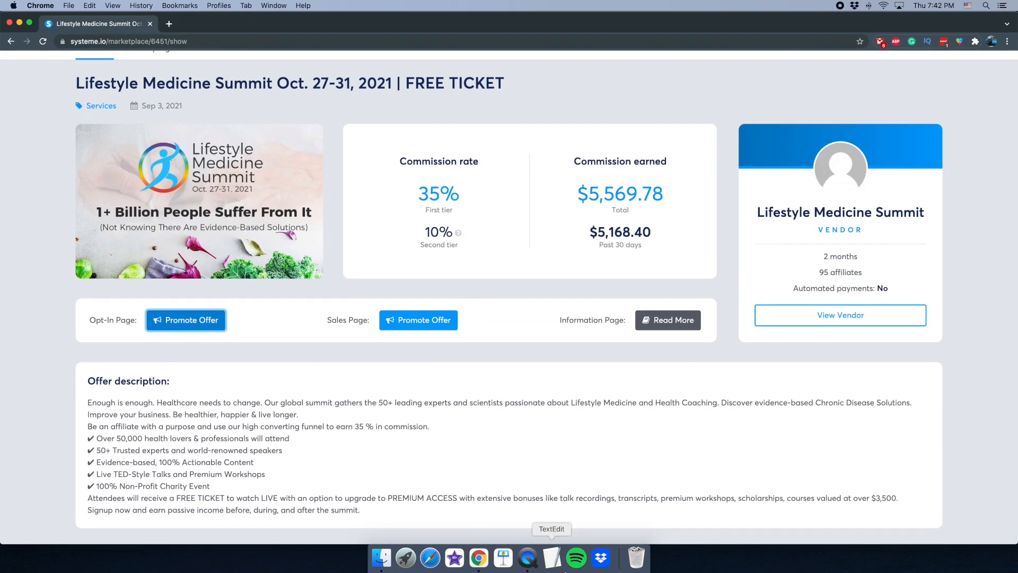
pyautogui.click(528, 558)
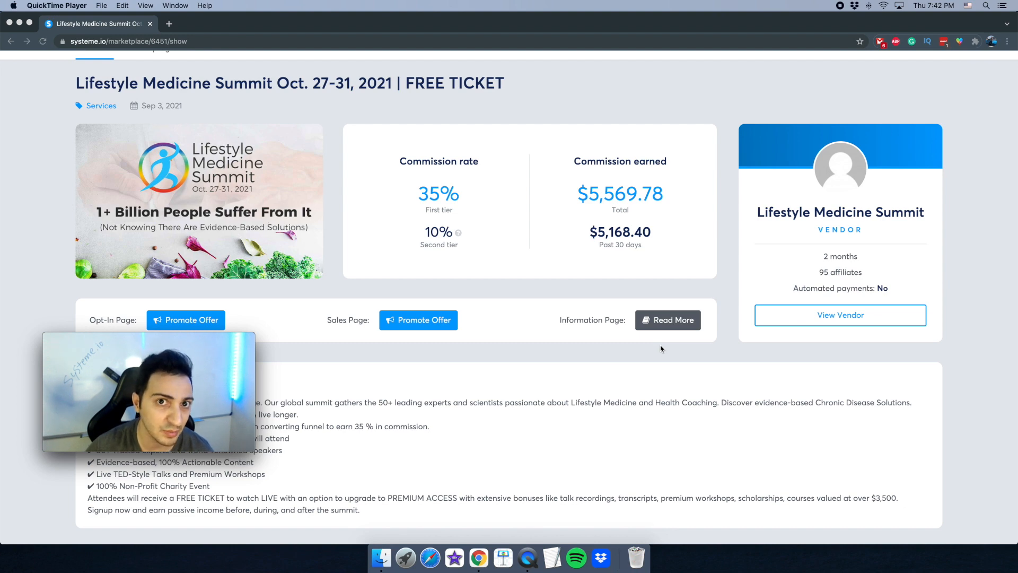
pyautogui.scroll(2, 477, 168)
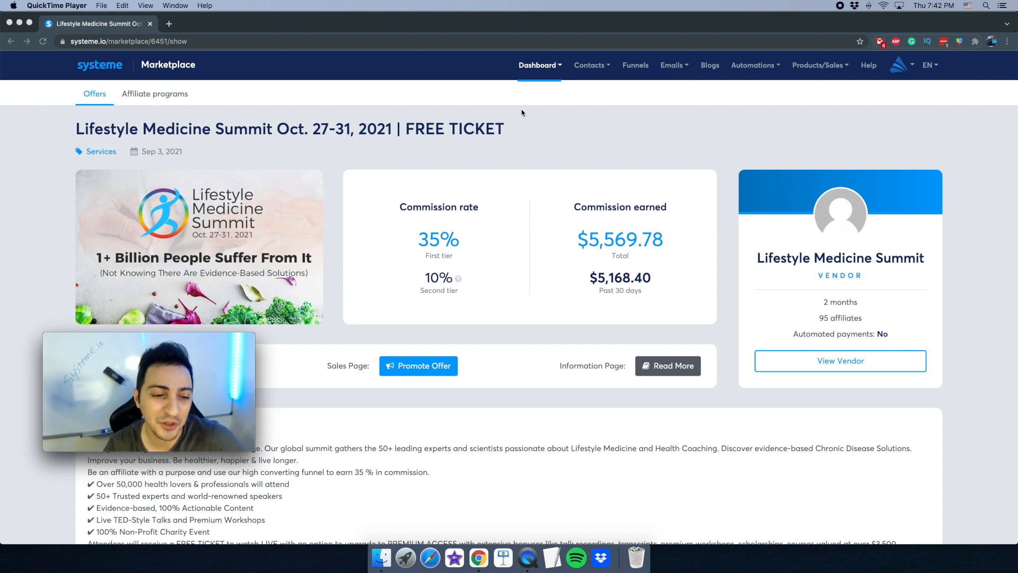
# - Go to the Contacts list, showing one contact registered on 10/15/2021
pyautogui.click(601, 68)
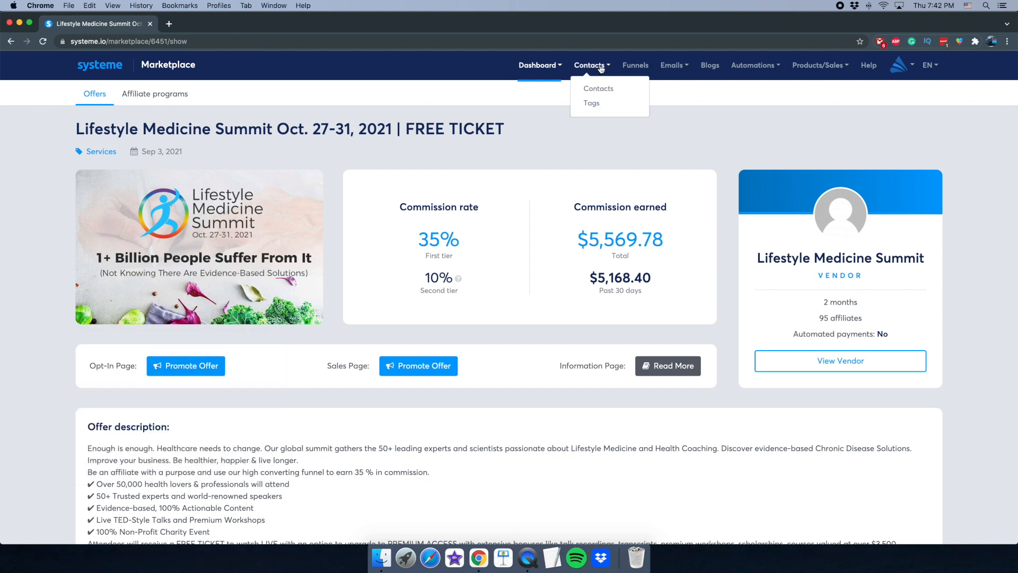
pyautogui.click(586, 70)
pyautogui.click(587, 78)
pyautogui.click(587, 92)
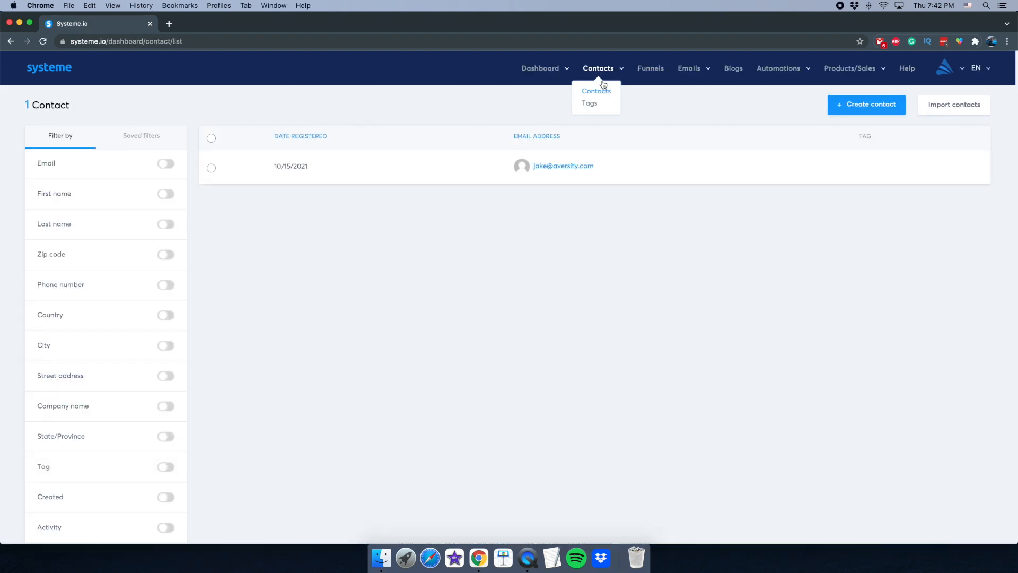
pyautogui.click(525, 560)
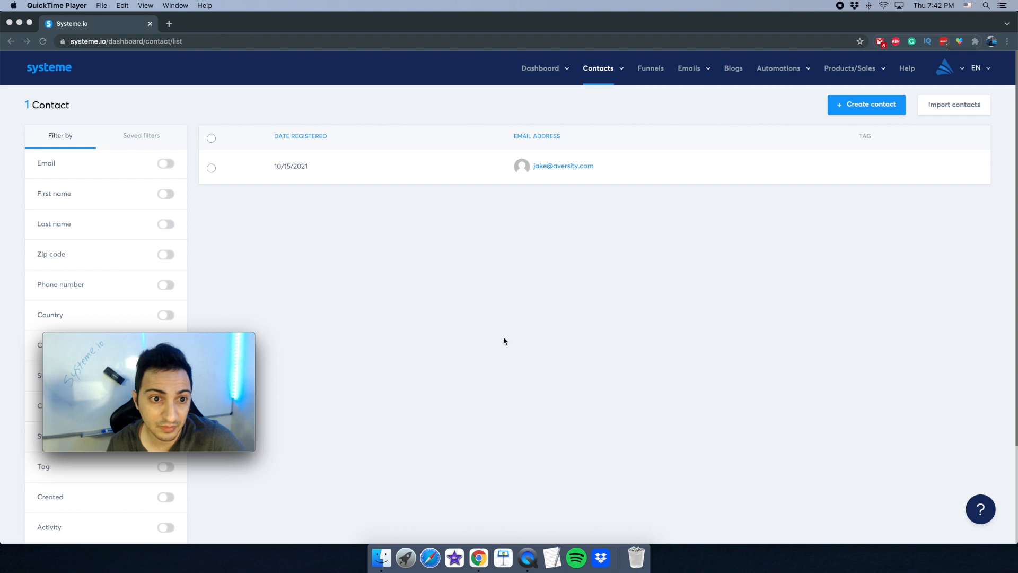
pyautogui.scroll(-1, 505, 341)
pyautogui.moveTo(257, 335); pyautogui.dragTo(572, 155)
pyautogui.moveTo(495, 209); pyautogui.dragTo(768, 200)
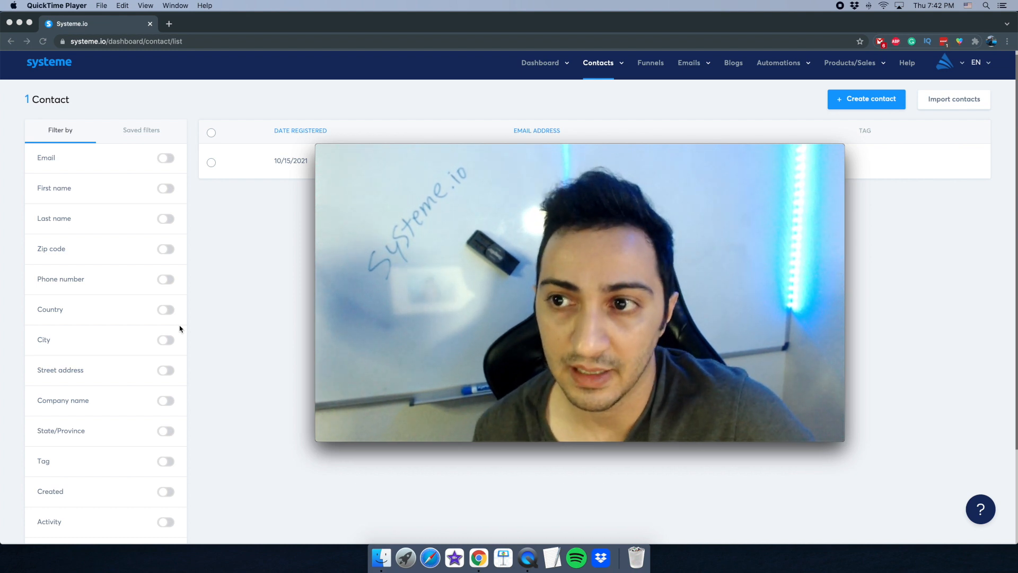
pyautogui.click(232, 301)
pyautogui.scroll(-4, 327, 297)
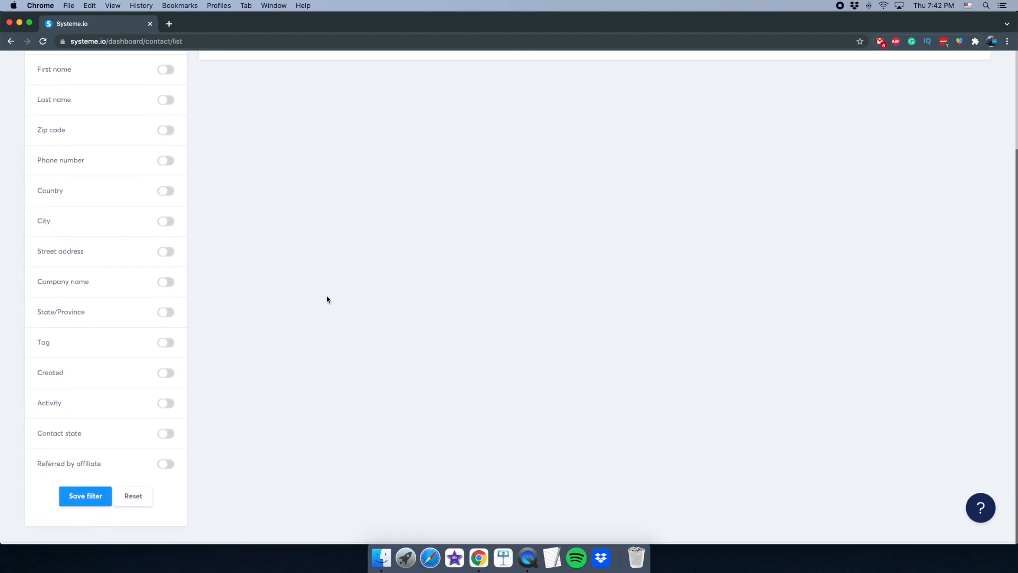
pyautogui.scroll(5, 327, 297)
# - Open the Import contacts page for CSV uploads
pyautogui.click(528, 557)
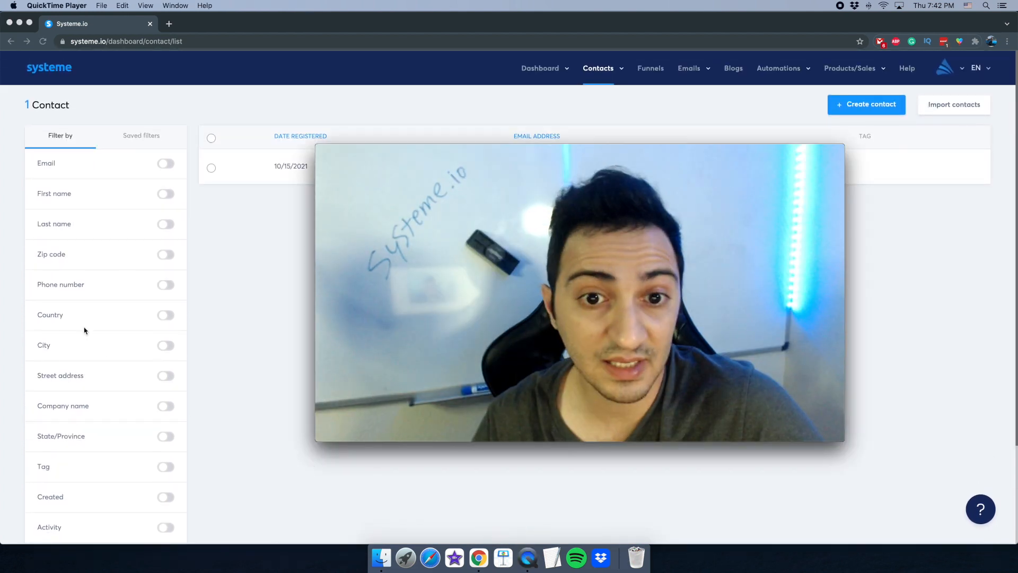
pyautogui.moveTo(330, 293); pyautogui.dragTo(306, 301)
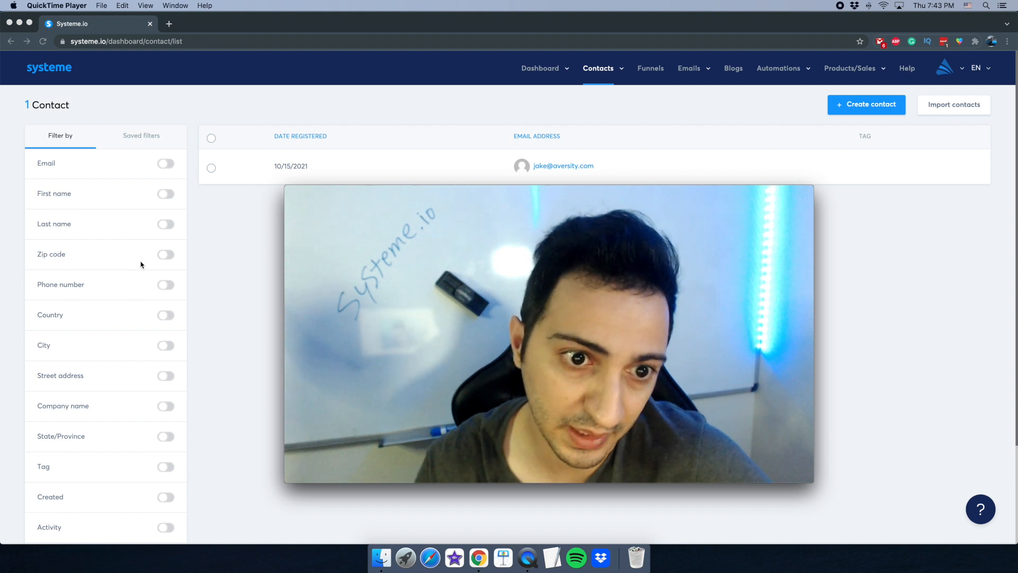
pyautogui.moveTo(287, 187); pyautogui.dragTo(477, 230)
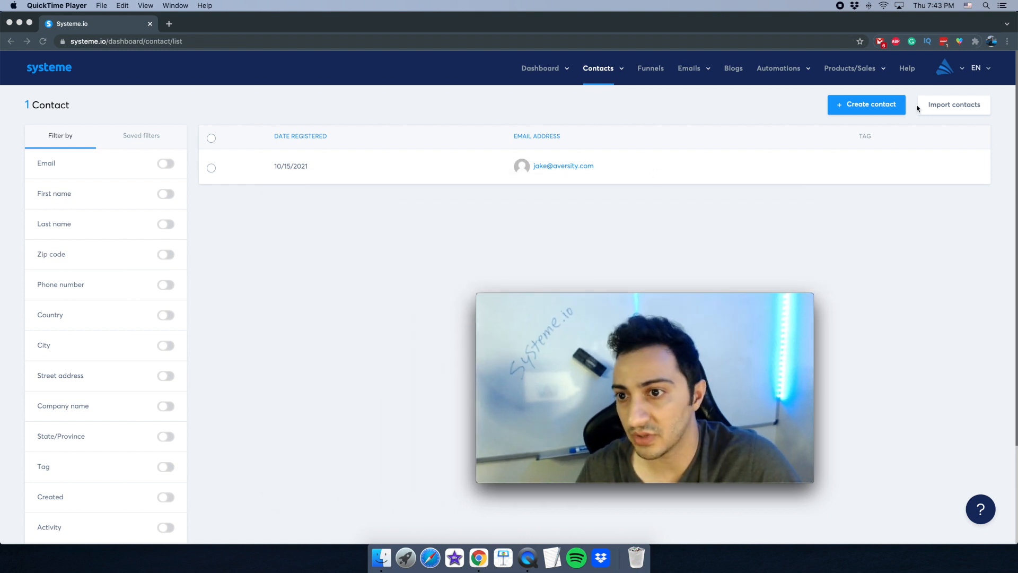
pyautogui.click(926, 109)
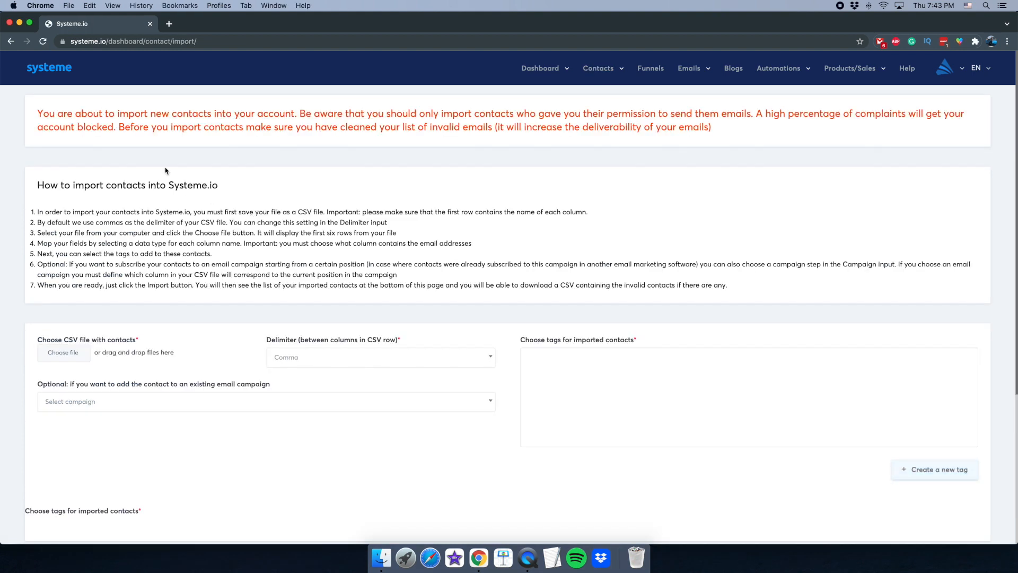
# - Read through the contact import page and its warning text
pyautogui.scroll(-3, 265, 196)
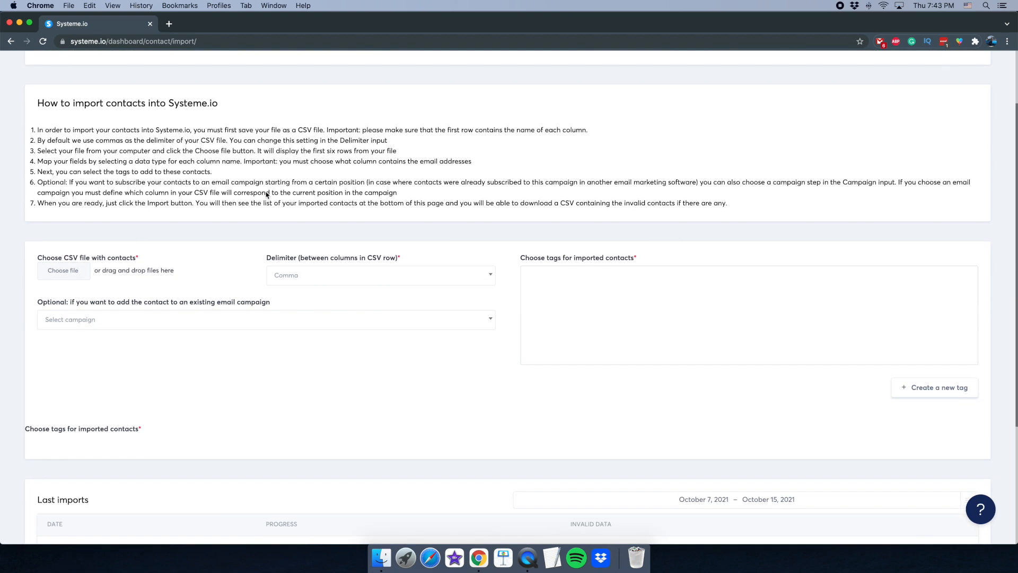
pyautogui.scroll(3, 285, 177)
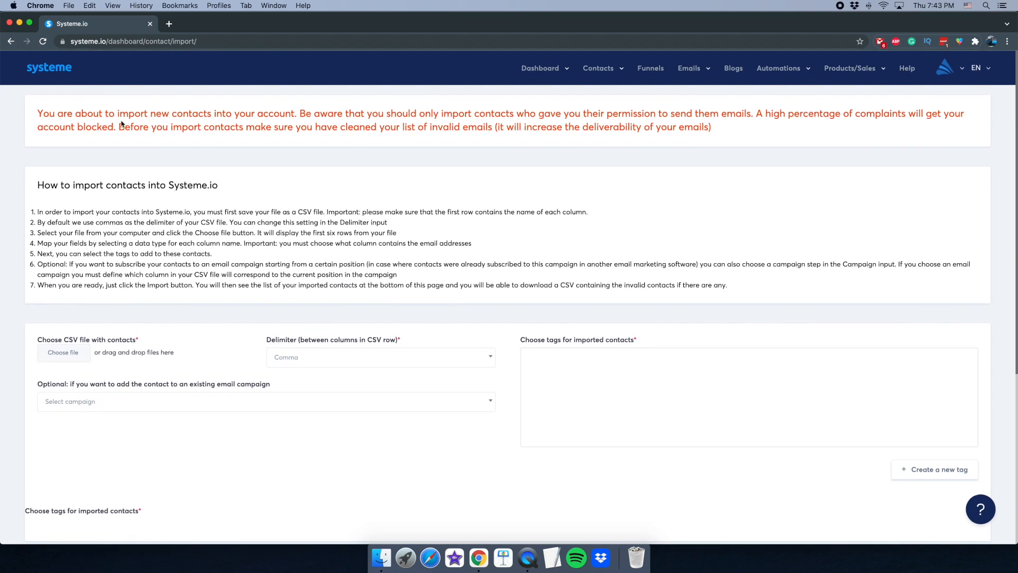
pyautogui.moveTo(120, 114); pyautogui.dragTo(37, 114)
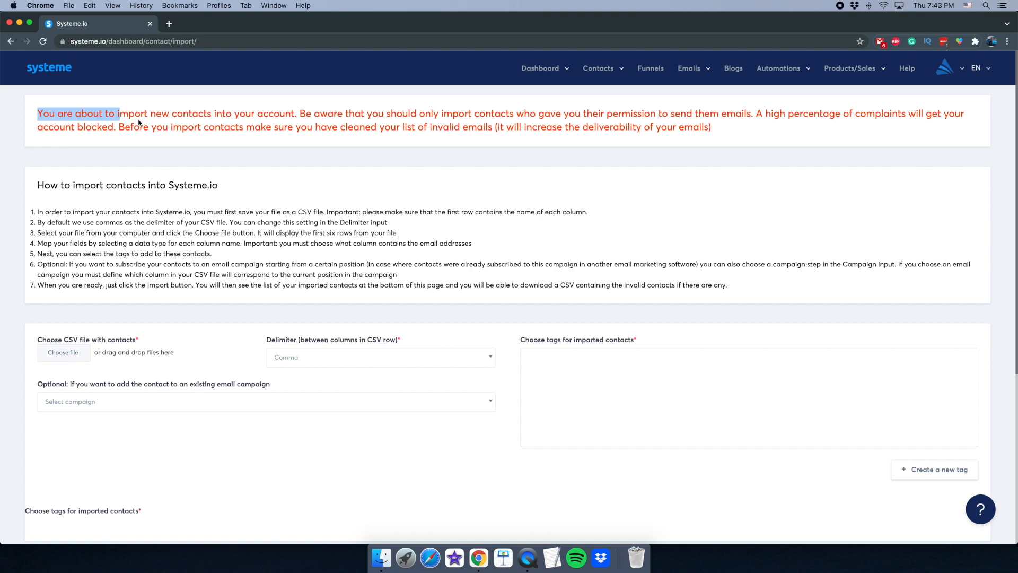
pyautogui.click(175, 173)
pyautogui.scroll(-3, 171, 164)
pyautogui.scroll(3, 171, 165)
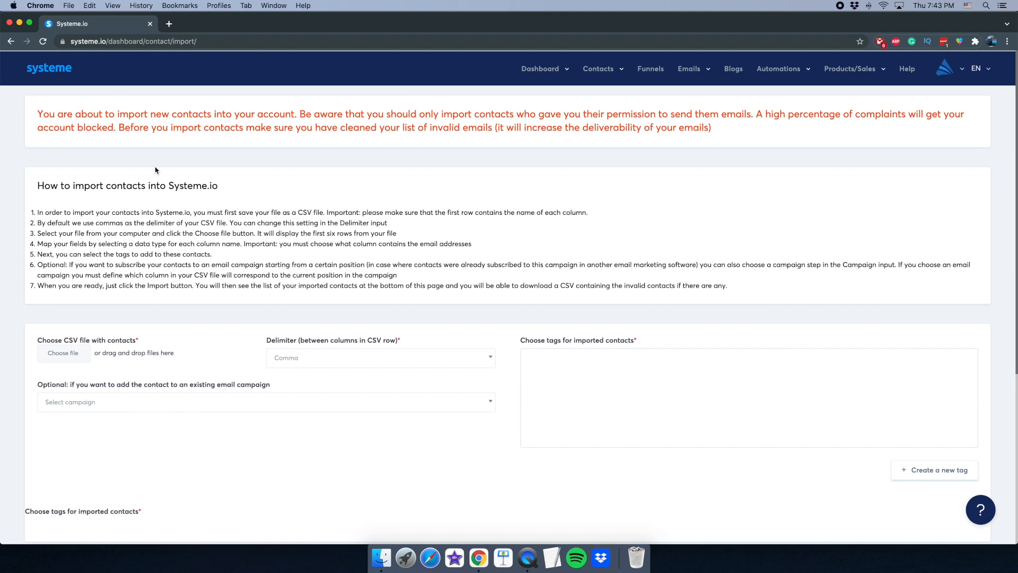
pyautogui.scroll(-3, 377, 422)
pyautogui.click(528, 558)
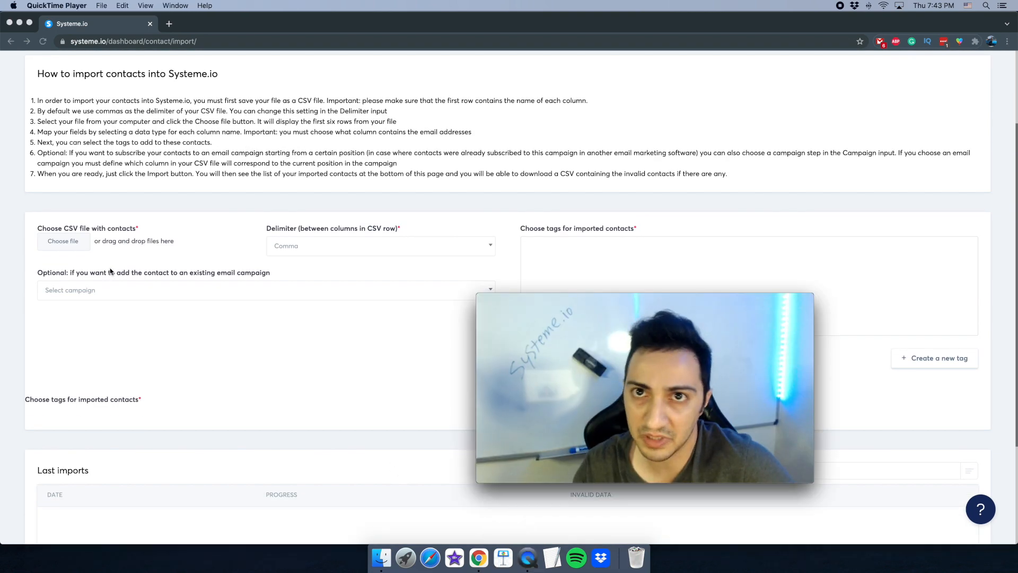
pyautogui.scroll(-5, 132, 264)
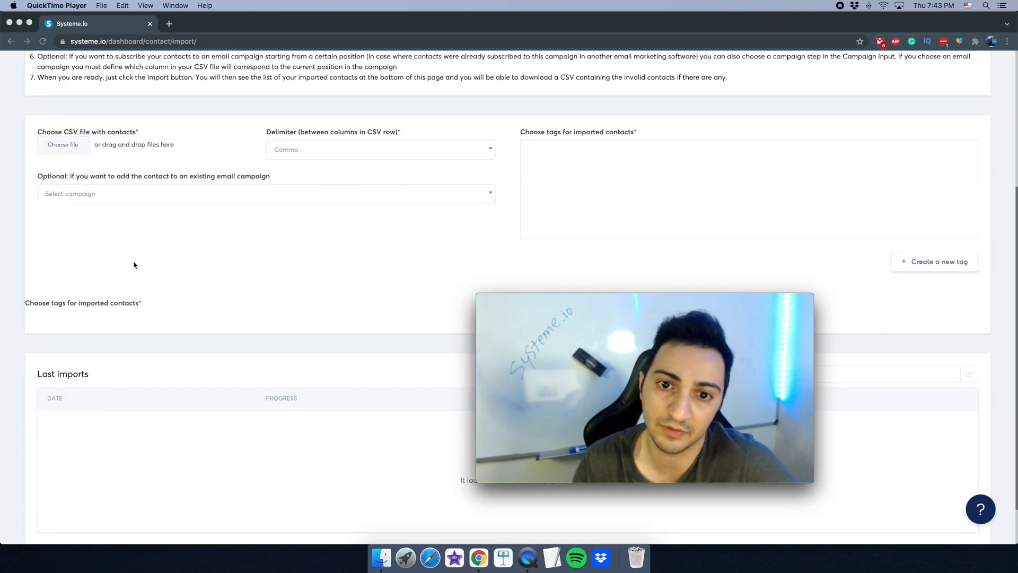
pyautogui.scroll(8, 135, 264)
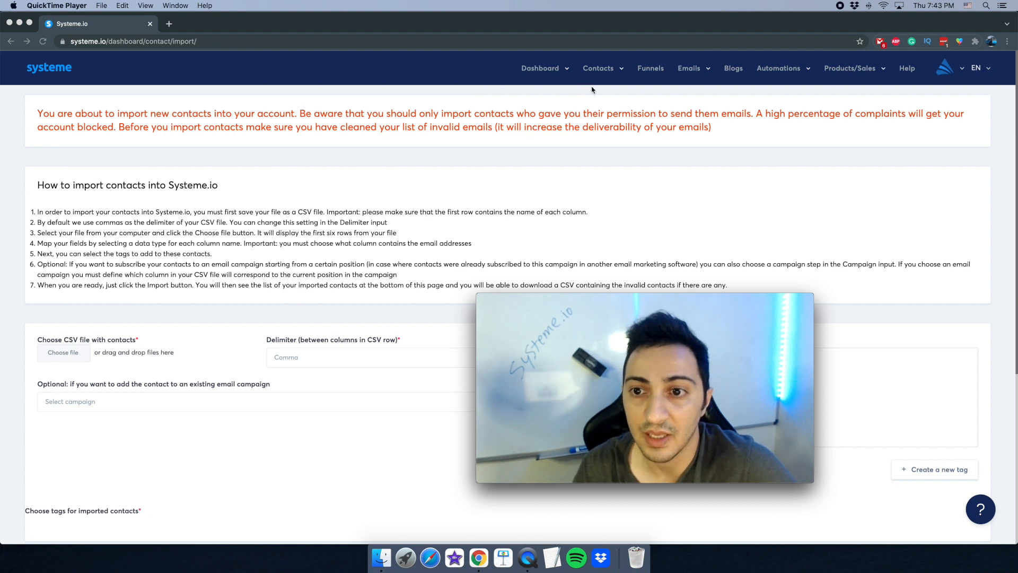
# - Check the empty Contacts tags list, then return to the three-funnel list
pyautogui.click(604, 70)
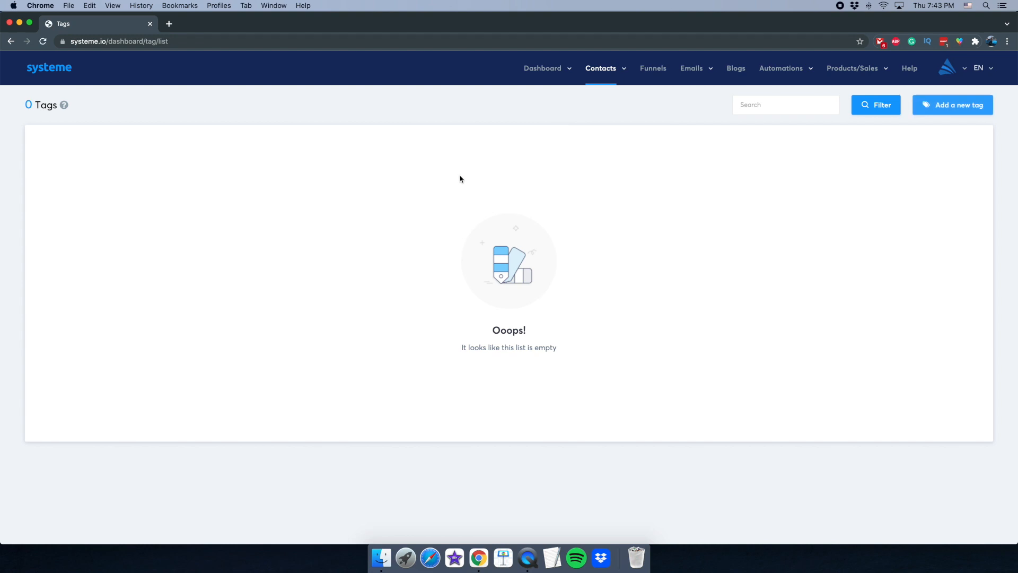
pyautogui.click(529, 562)
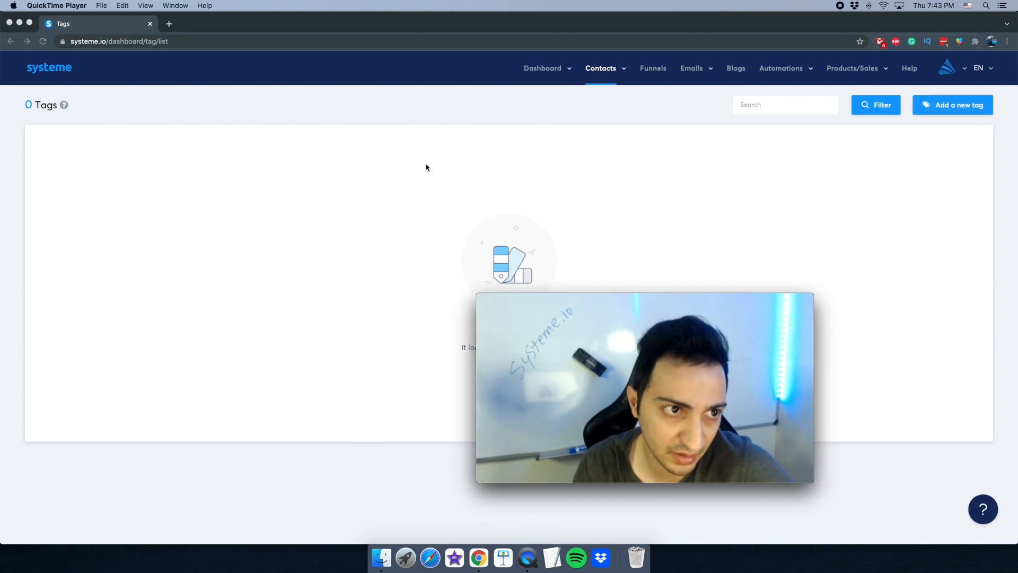
pyautogui.click(647, 102)
pyautogui.click(657, 77)
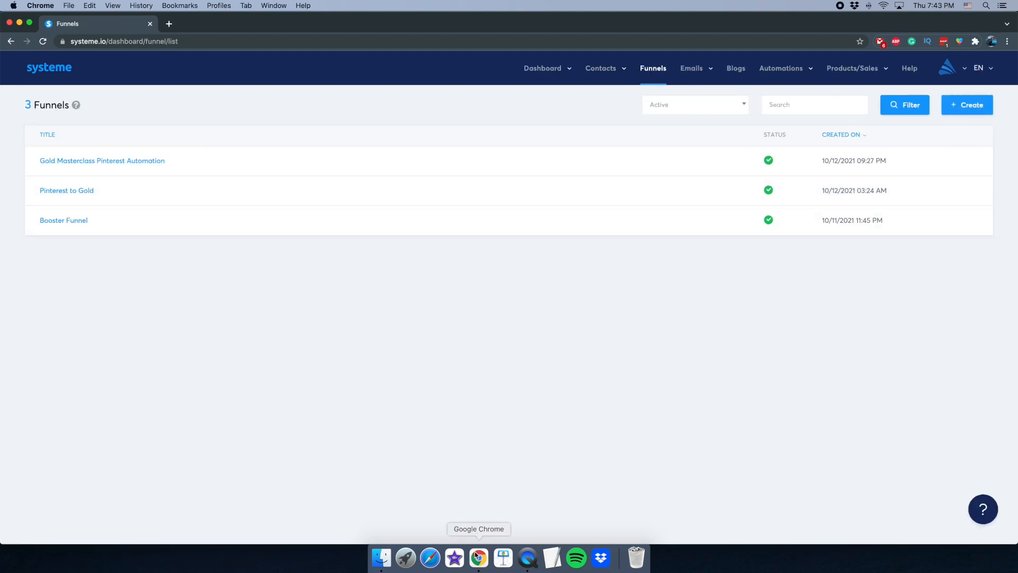
# - Launch the Create a new funnel dialog offering Build an audience, Sell and Custom types
pyautogui.click(529, 558)
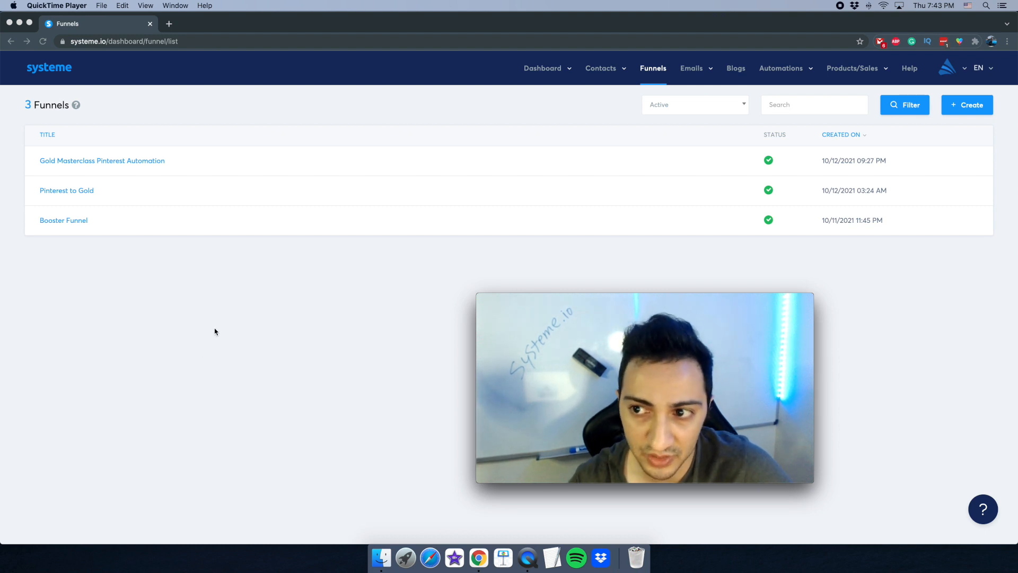
pyautogui.click(379, 279)
pyautogui.click(965, 108)
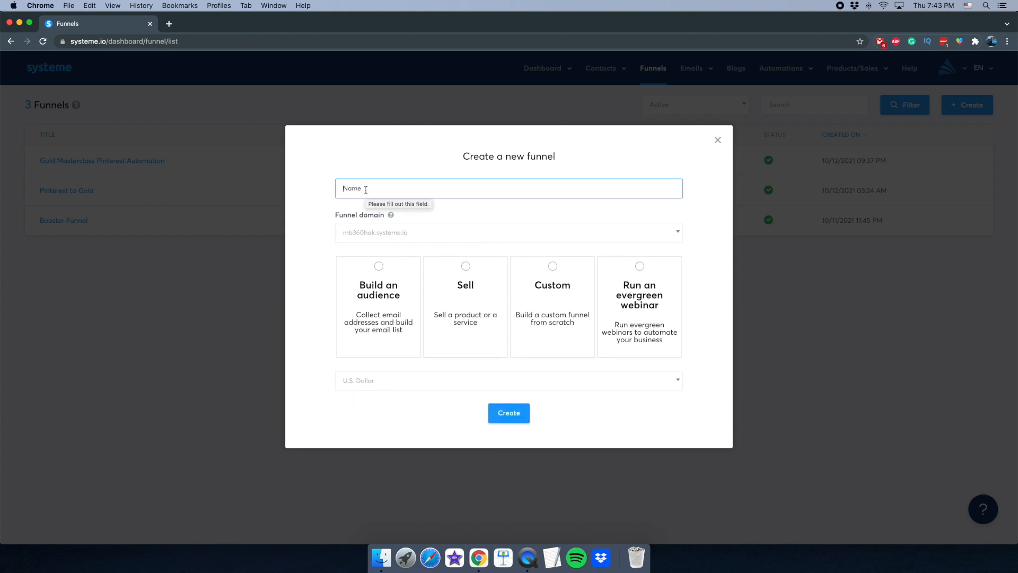
# - Name the funnel 'Book Sales', pick domain page.clickden.io and type Sell, then create it
pyautogui.write('Book Sales')
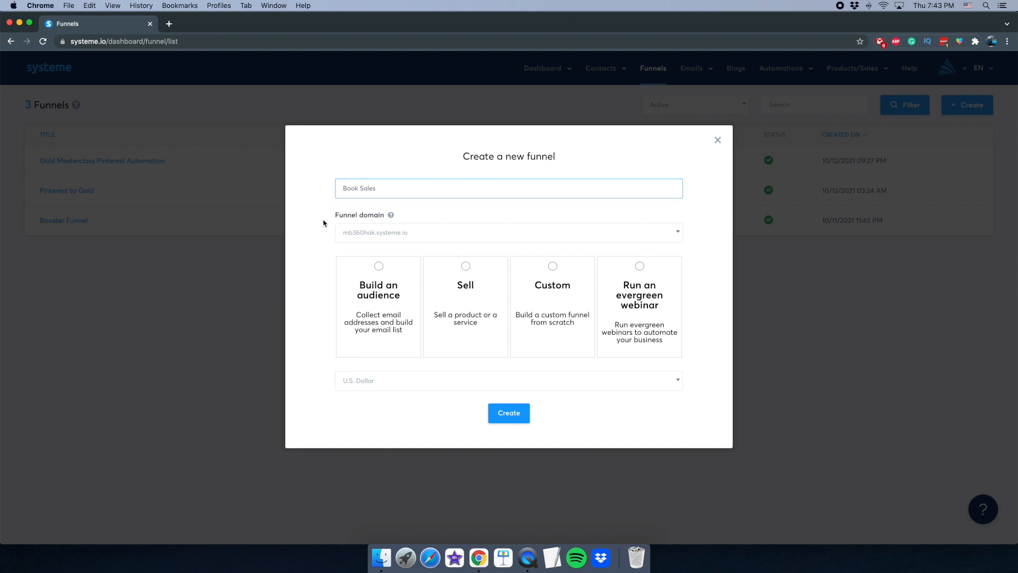
pyautogui.click(385, 237)
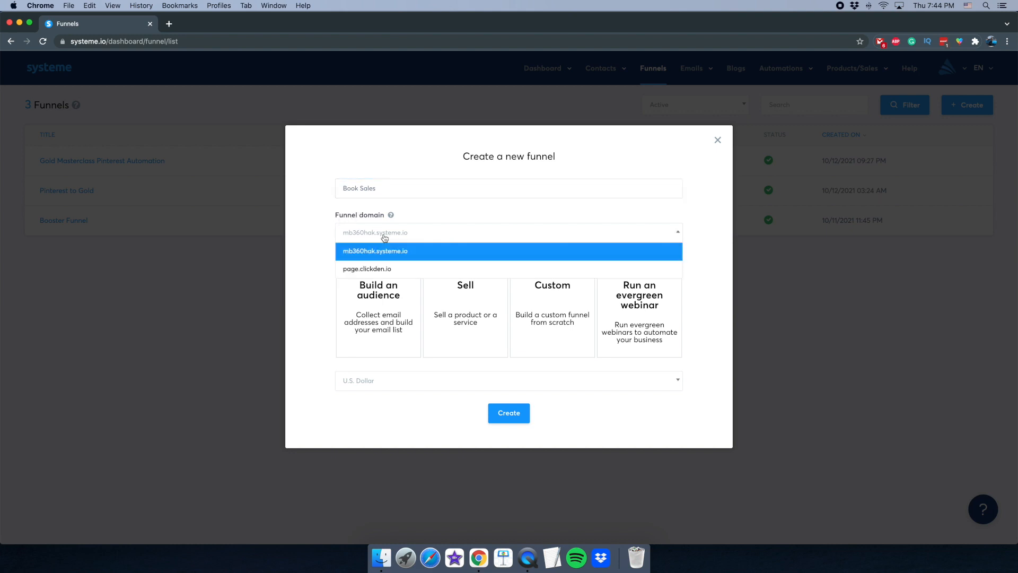
pyautogui.click(349, 217)
pyautogui.click(354, 241)
pyautogui.click(333, 209)
pyautogui.click(350, 236)
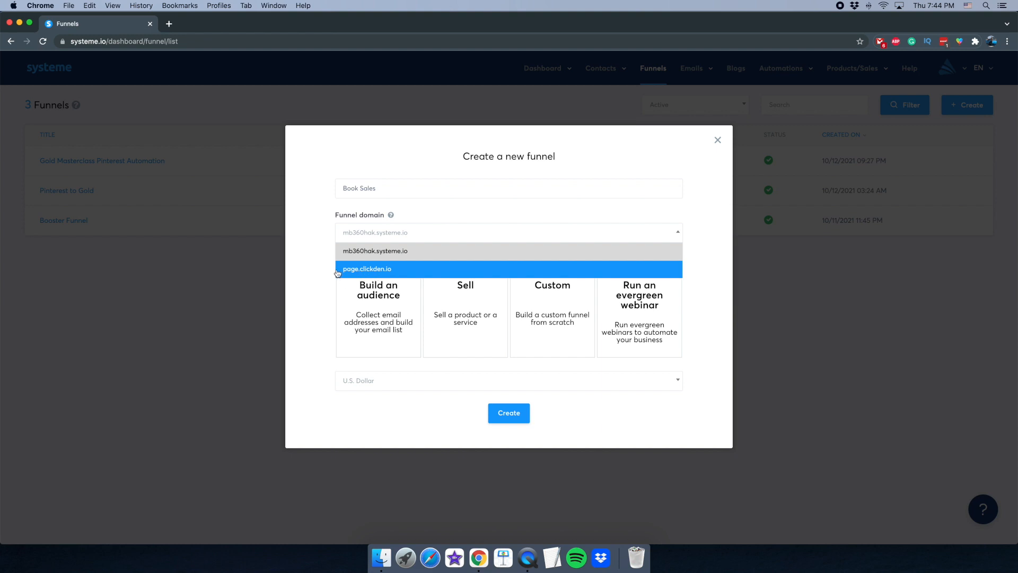
pyautogui.click(366, 269)
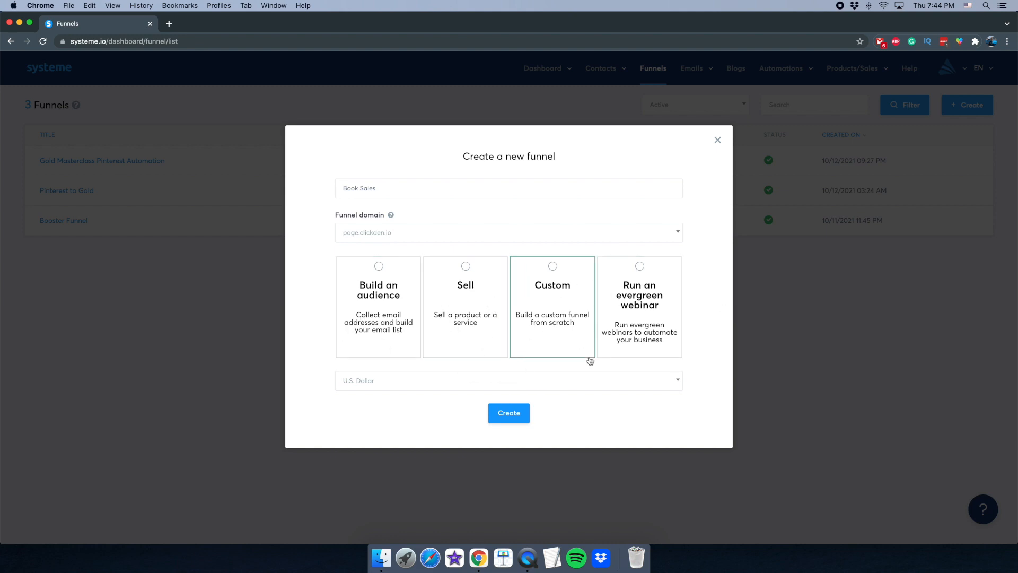
pyautogui.click(479, 326)
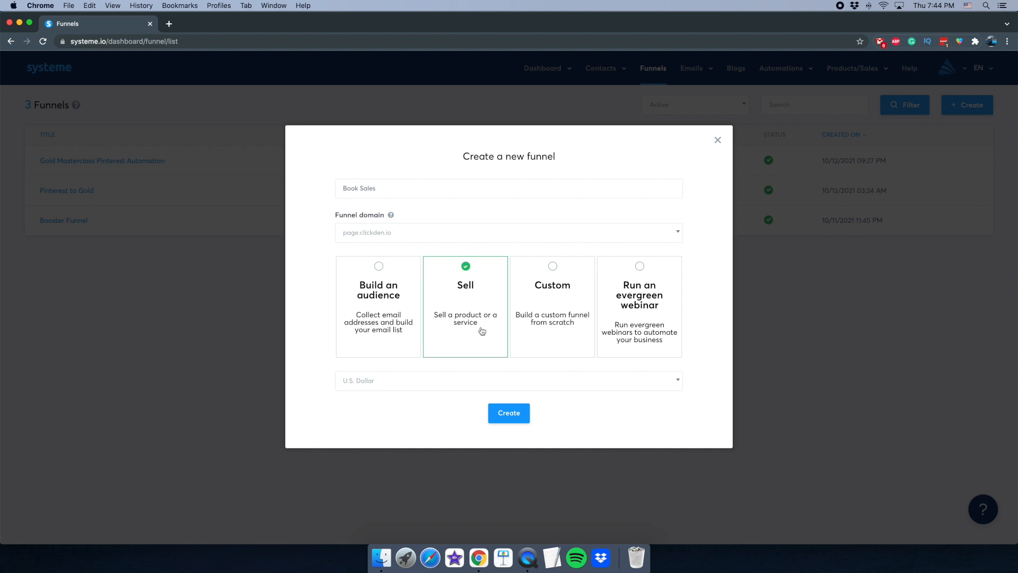
pyautogui.click(489, 412)
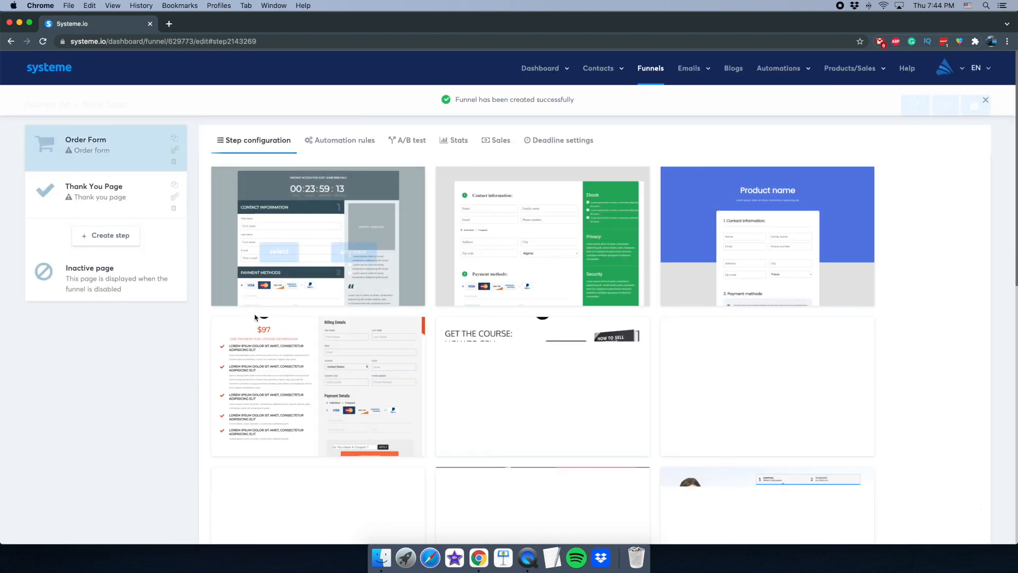
pyautogui.click(528, 557)
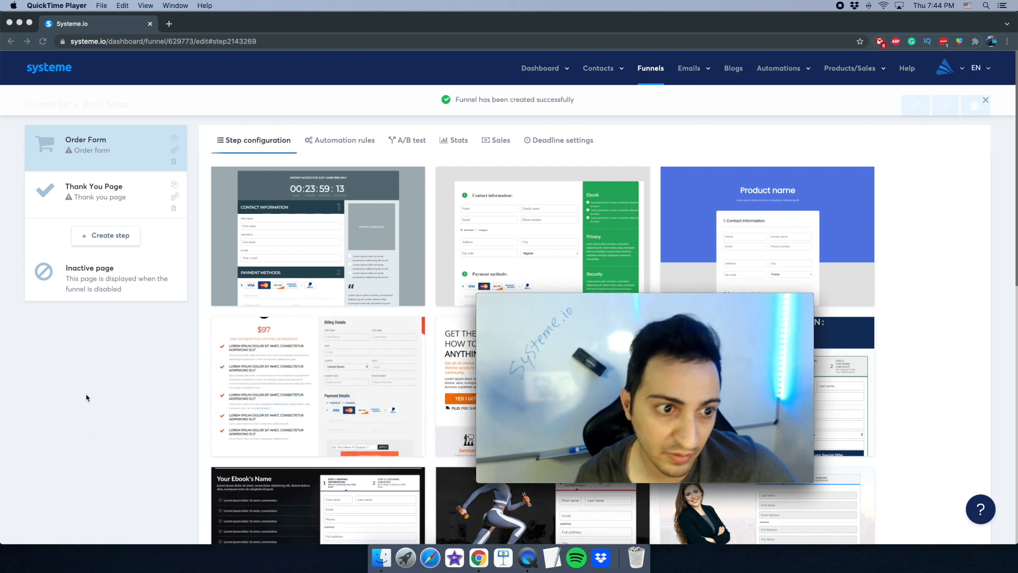
pyautogui.click(103, 347)
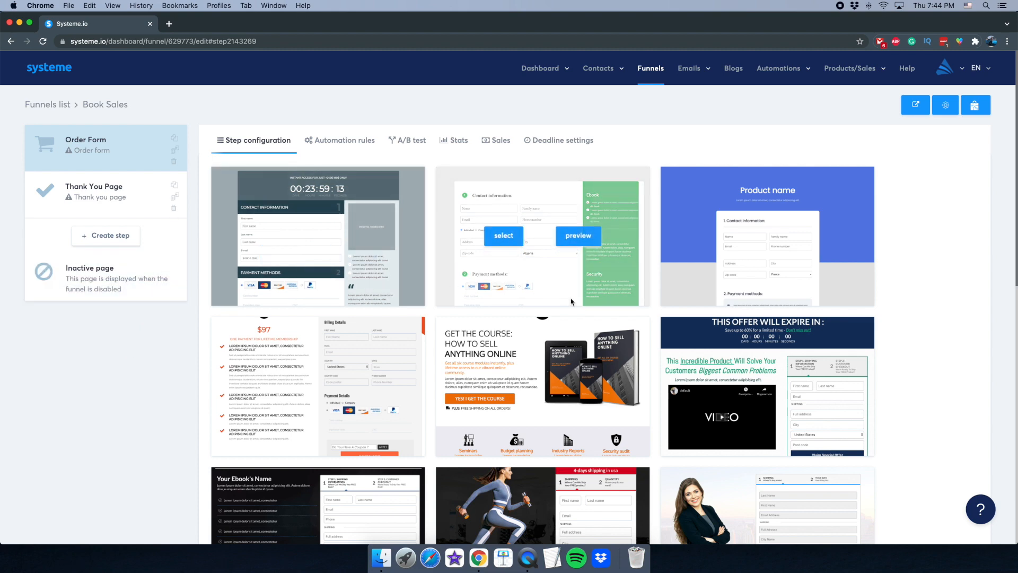
pyautogui.scroll(-3, 557, 318)
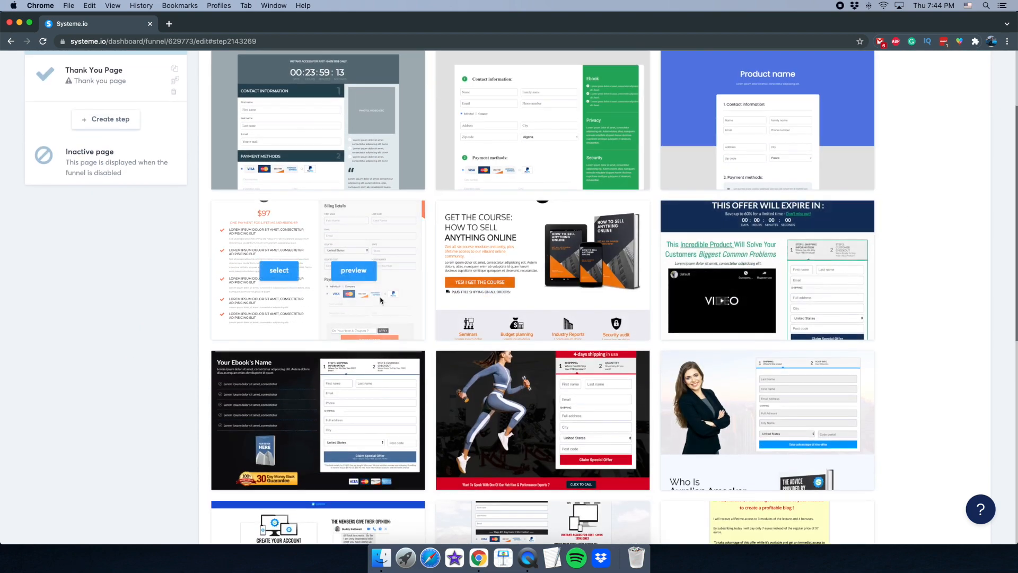
pyautogui.scroll(1, 181, 353)
pyautogui.moveTo(329, 329)
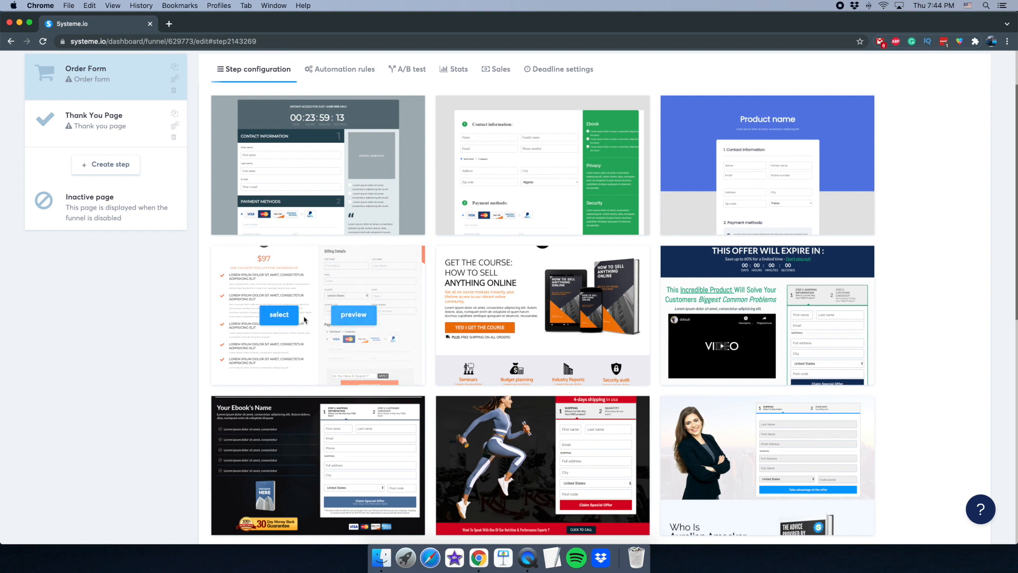
pyautogui.click(273, 319)
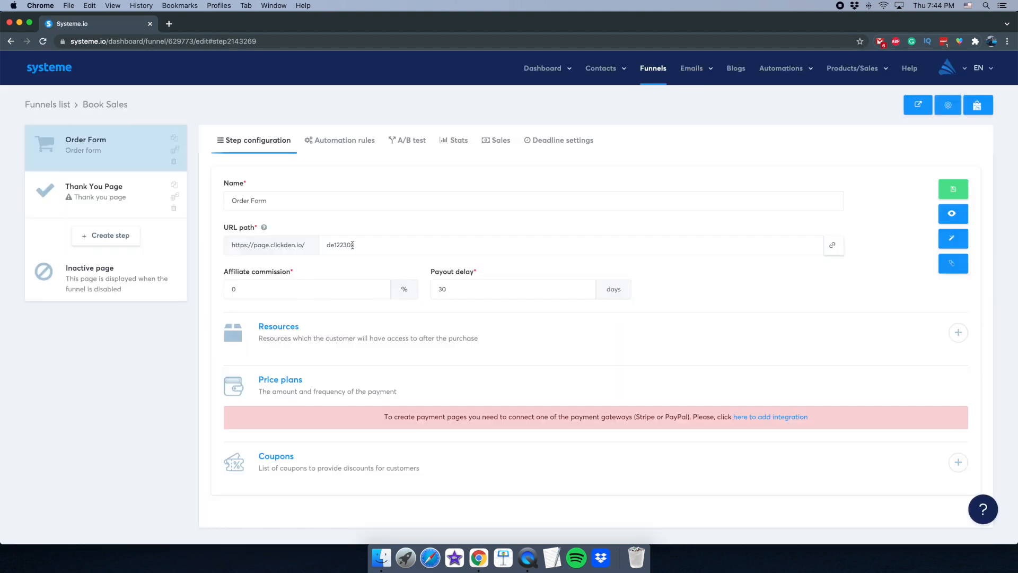
pyautogui.moveTo(400, 244); pyautogui.dragTo(313, 247)
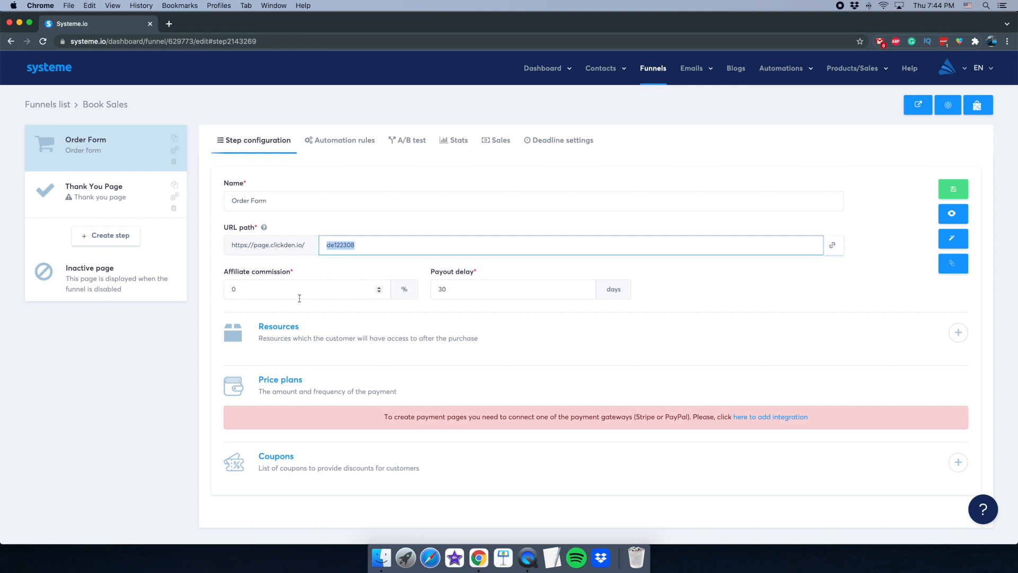
pyautogui.moveTo(249, 294); pyautogui.dragTo(204, 293)
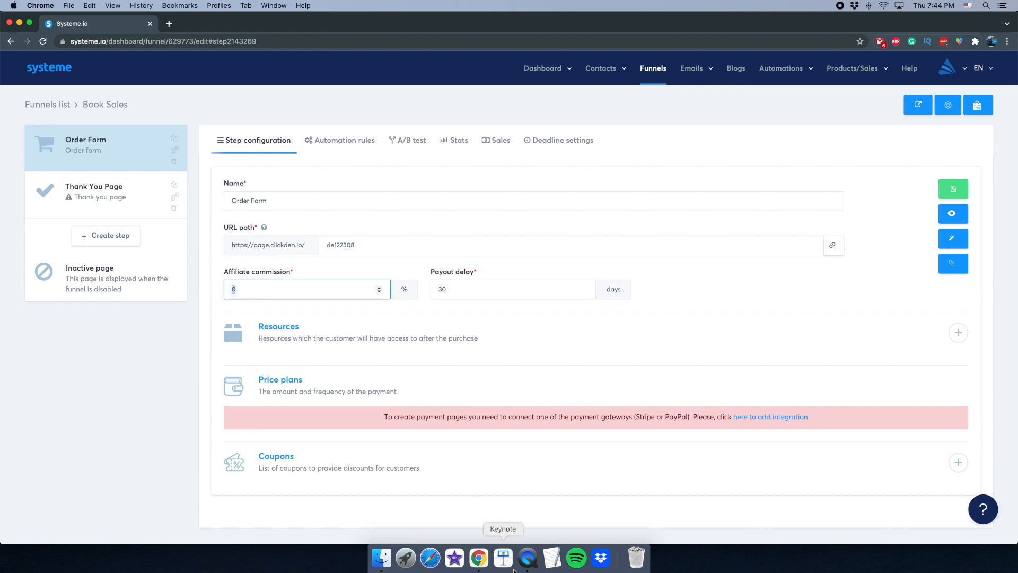
pyautogui.click(528, 557)
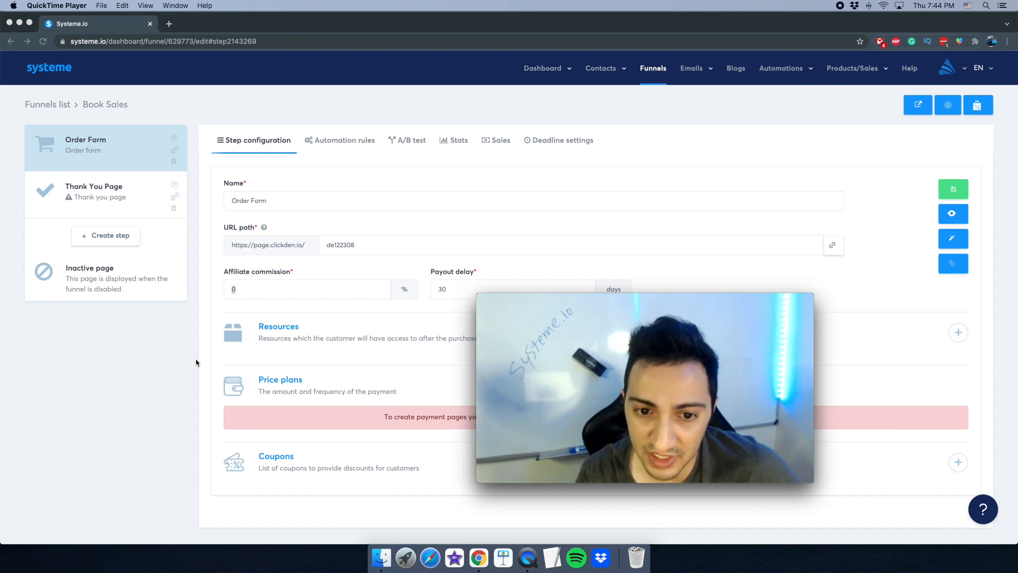
pyautogui.click(359, 327)
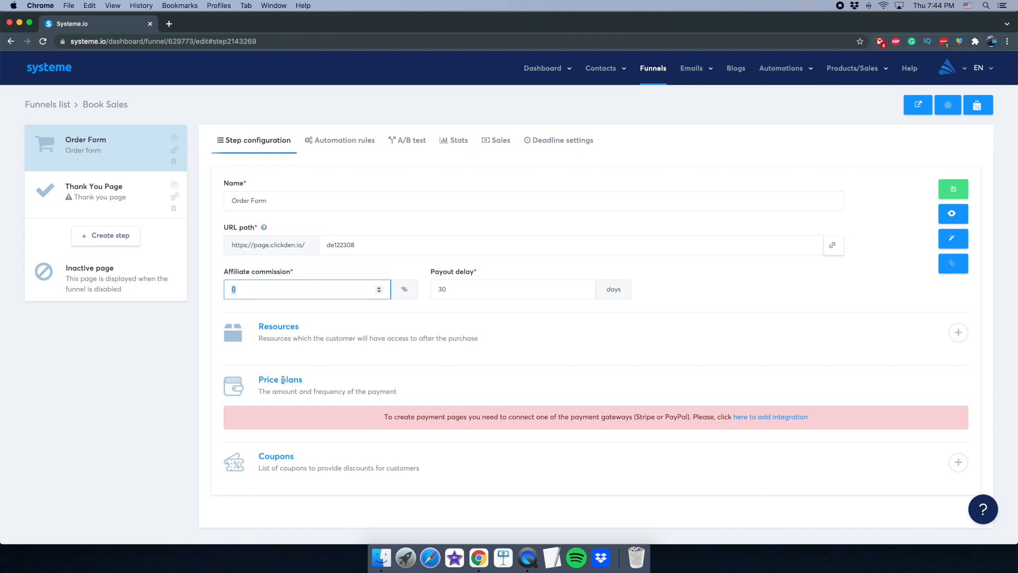
pyautogui.moveTo(383, 414); pyautogui.dragTo(628, 417)
pyautogui.click(410, 413)
pyautogui.moveTo(384, 421); pyautogui.dragTo(646, 420)
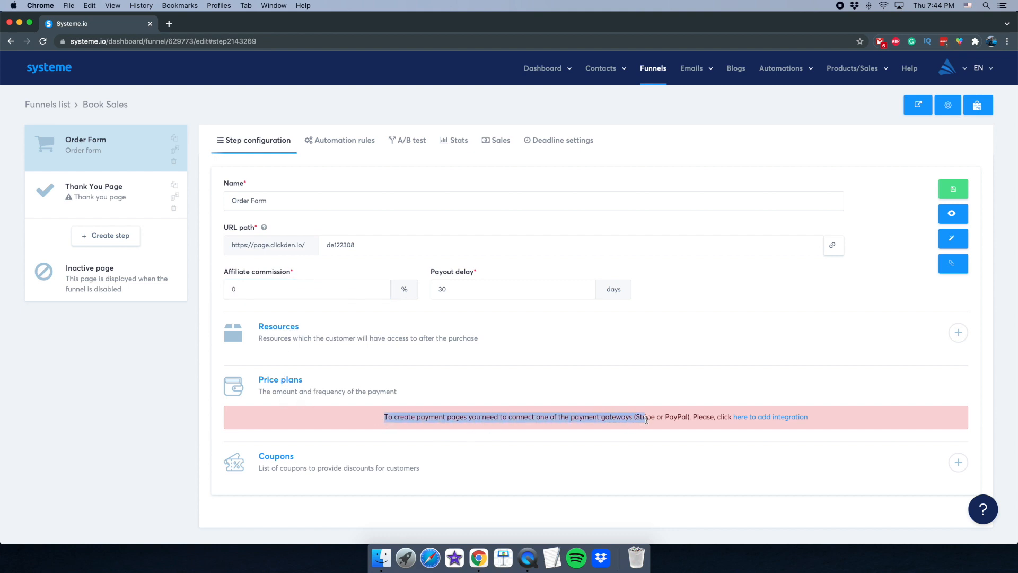
pyautogui.click(498, 418)
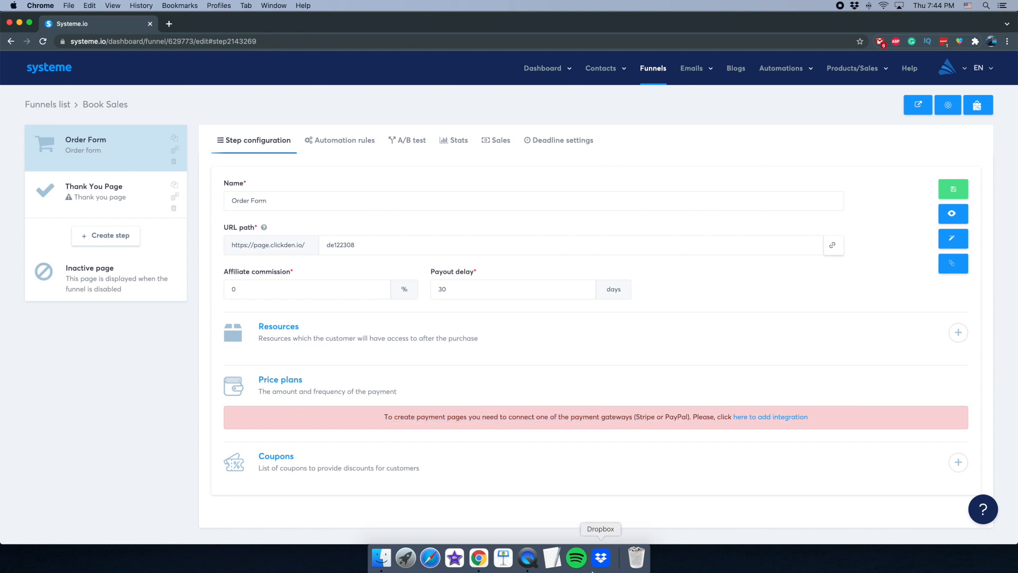
pyautogui.click(528, 557)
pyautogui.click(335, 403)
pyautogui.moveTo(548, 419); pyautogui.dragTo(649, 419)
pyautogui.click(648, 421)
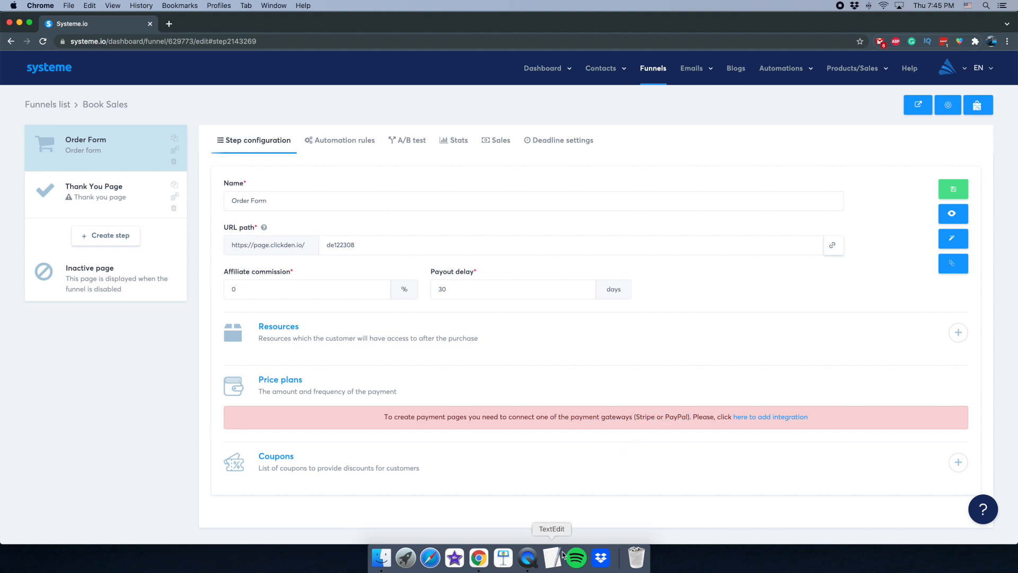
pyautogui.click(528, 557)
pyautogui.click(281, 401)
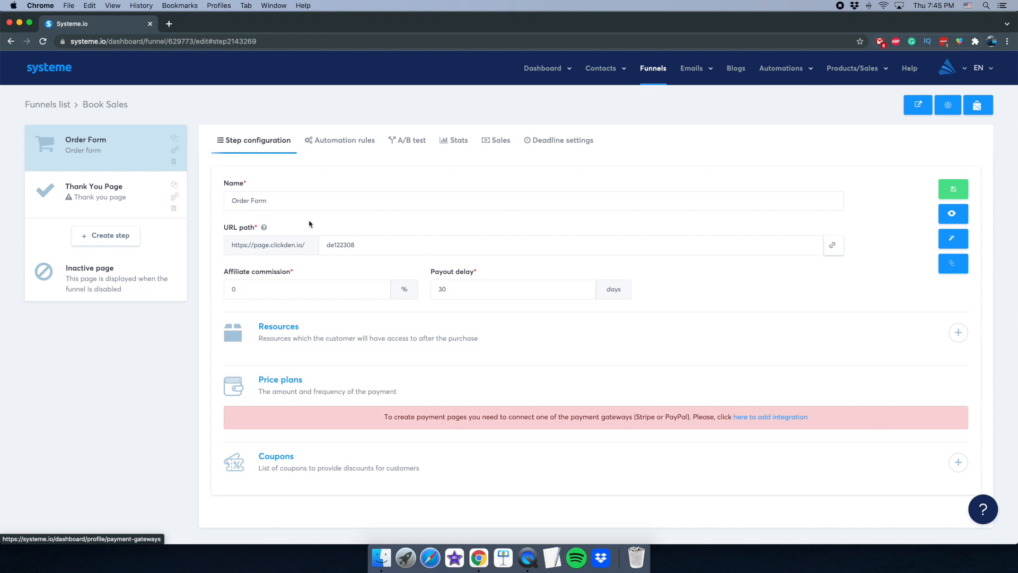
pyautogui.tripleClick(272, 196)
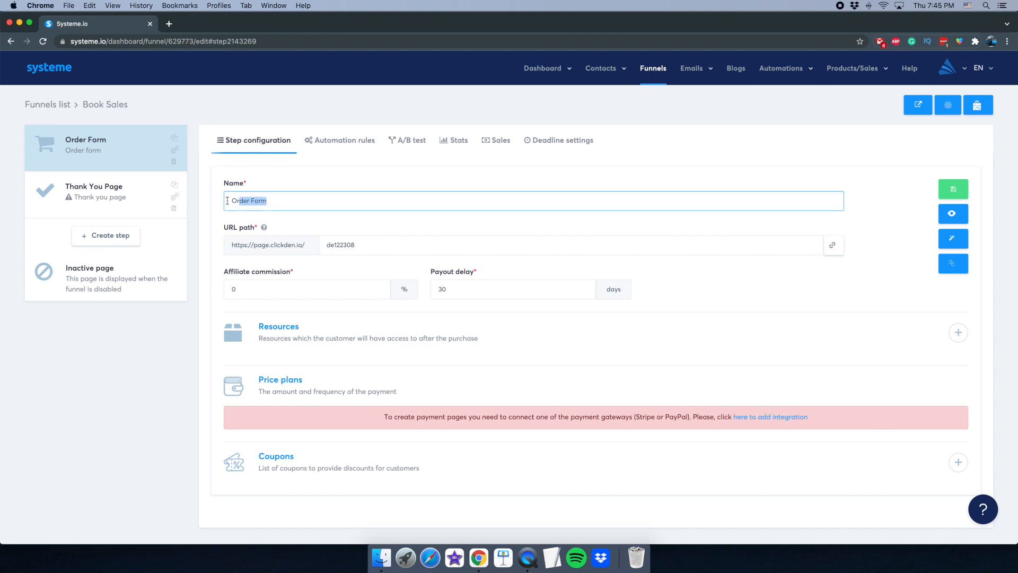
pyautogui.tripleClick(463, 296)
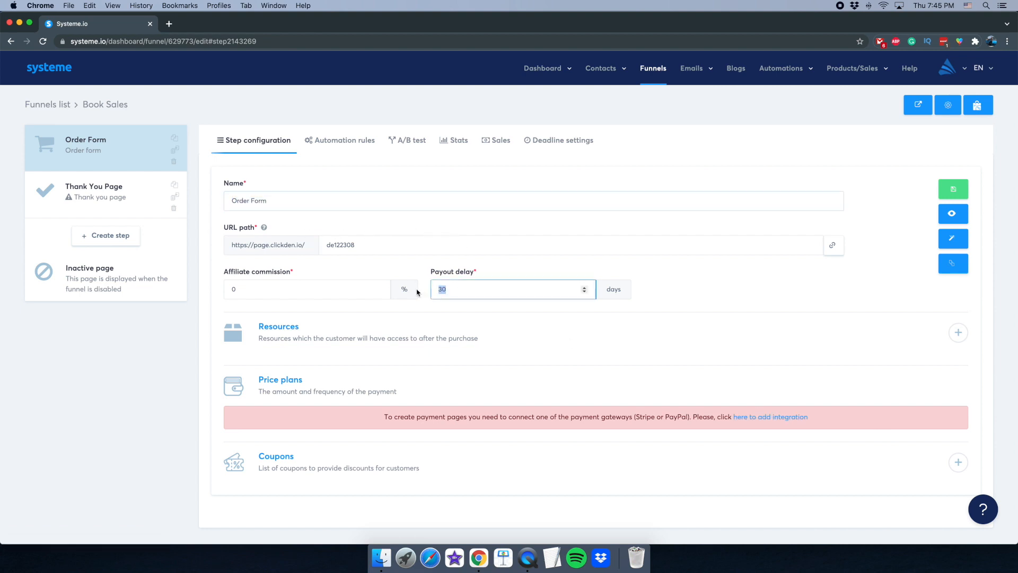
pyautogui.click(417, 225)
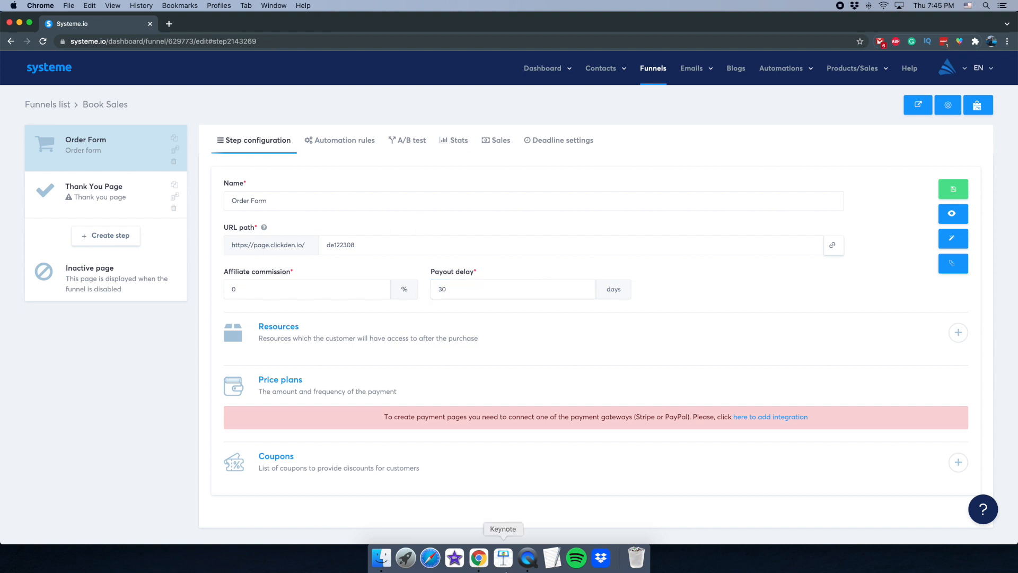
pyautogui.click(527, 562)
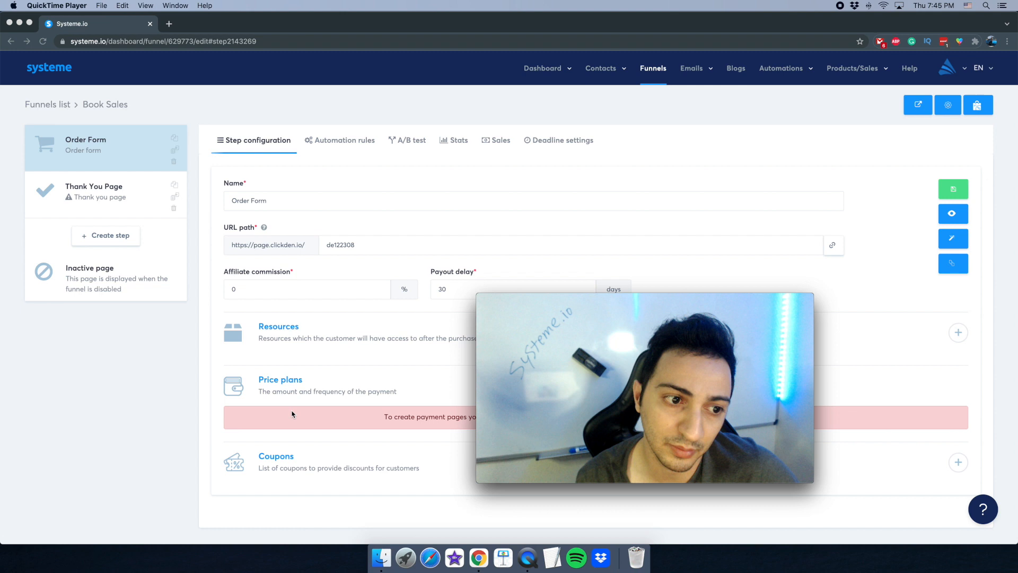
pyautogui.click(330, 371)
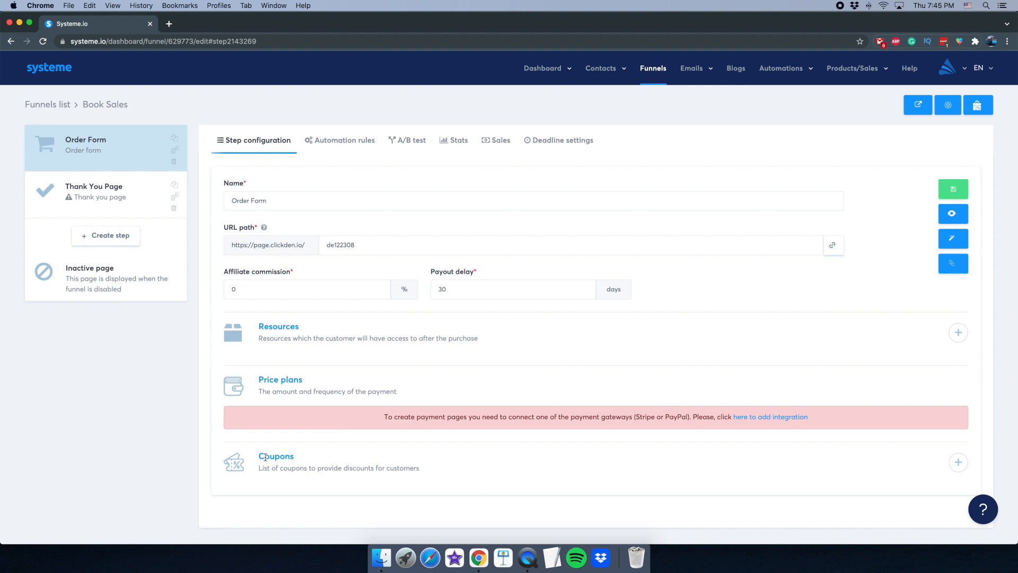
# - Add a saved New sale automation rule to the Order Form that subscribes buyers to First Campaign
pyautogui.click(335, 152)
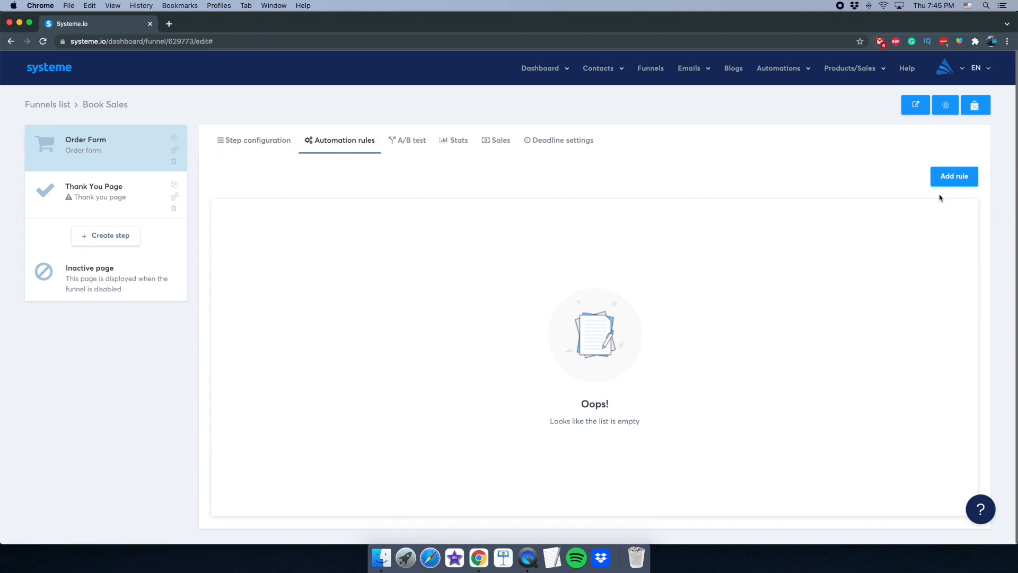
pyautogui.click(528, 558)
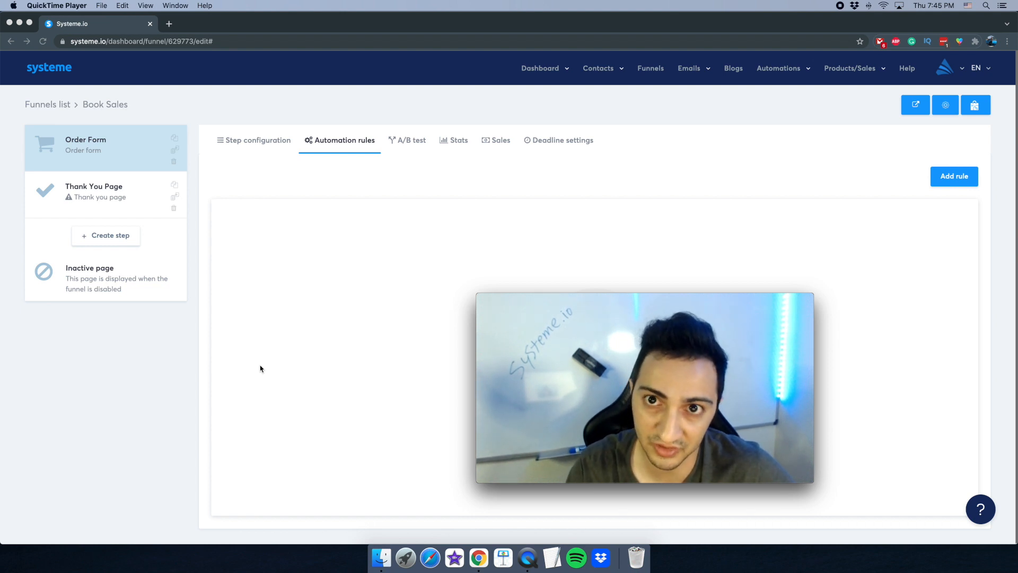
pyautogui.click(260, 369)
pyautogui.click(955, 176)
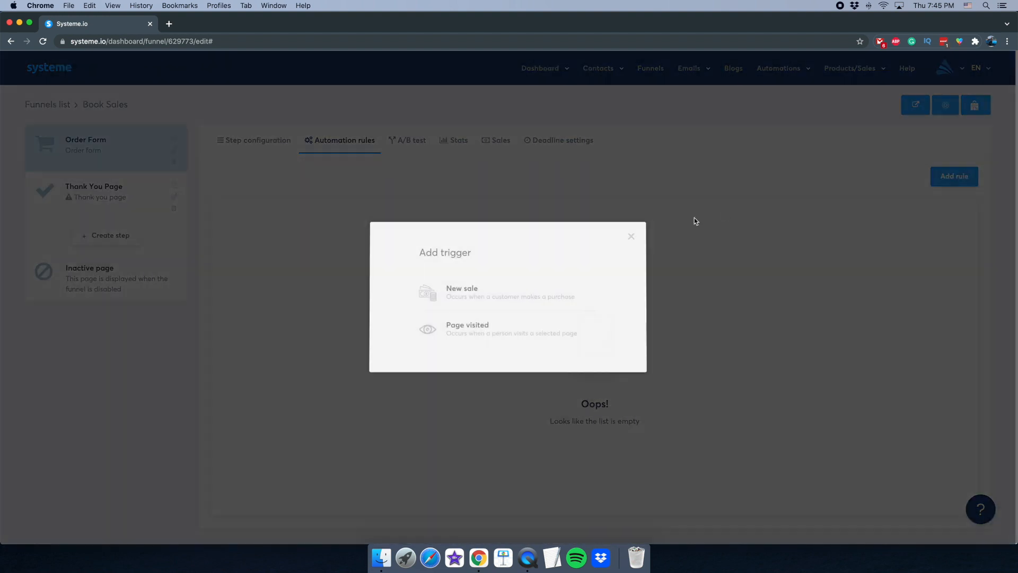
pyautogui.click(474, 301)
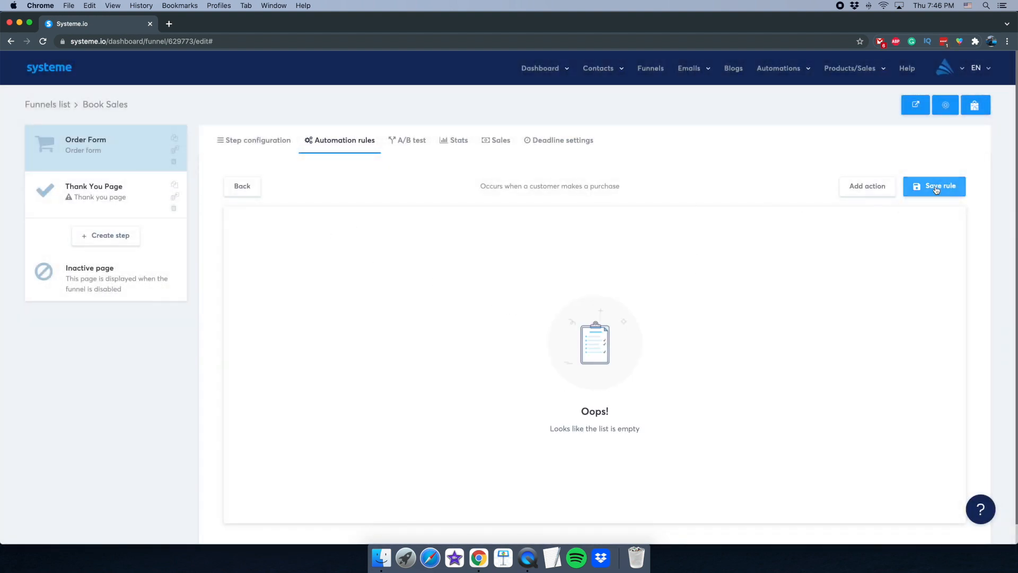
pyautogui.click(856, 192)
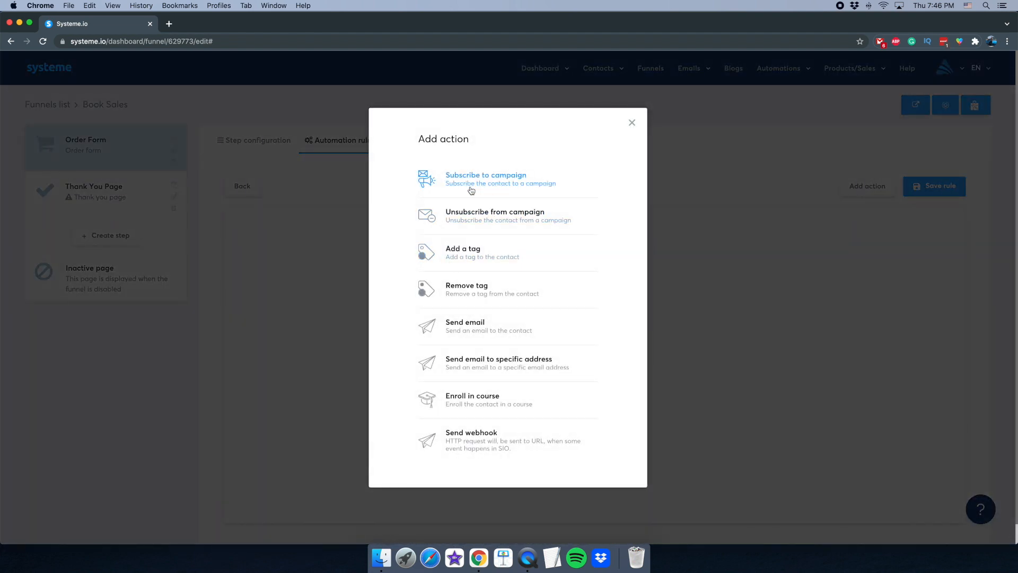
pyautogui.click(471, 190)
pyautogui.click(568, 246)
pyautogui.click(582, 282)
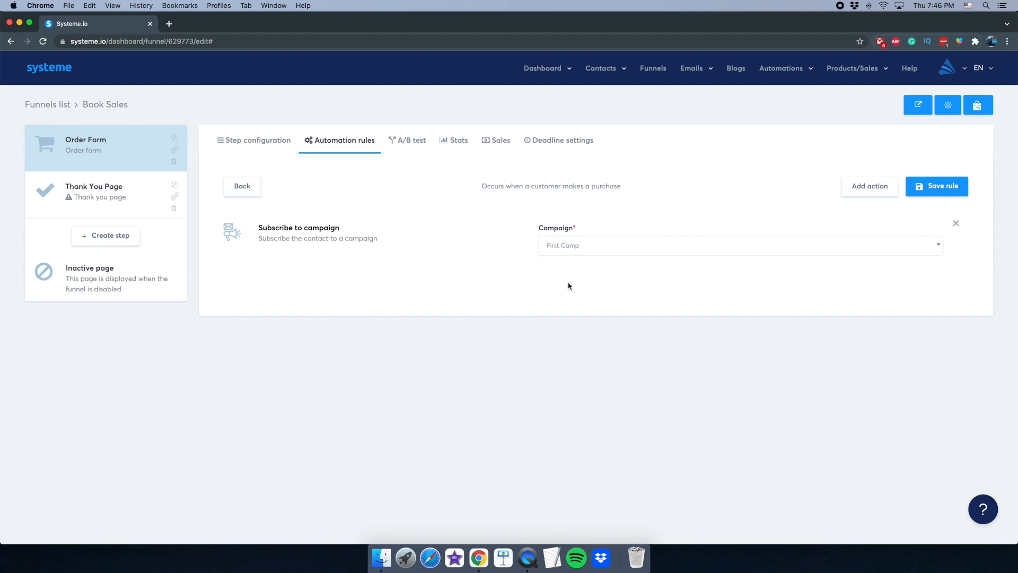
pyautogui.click(534, 570)
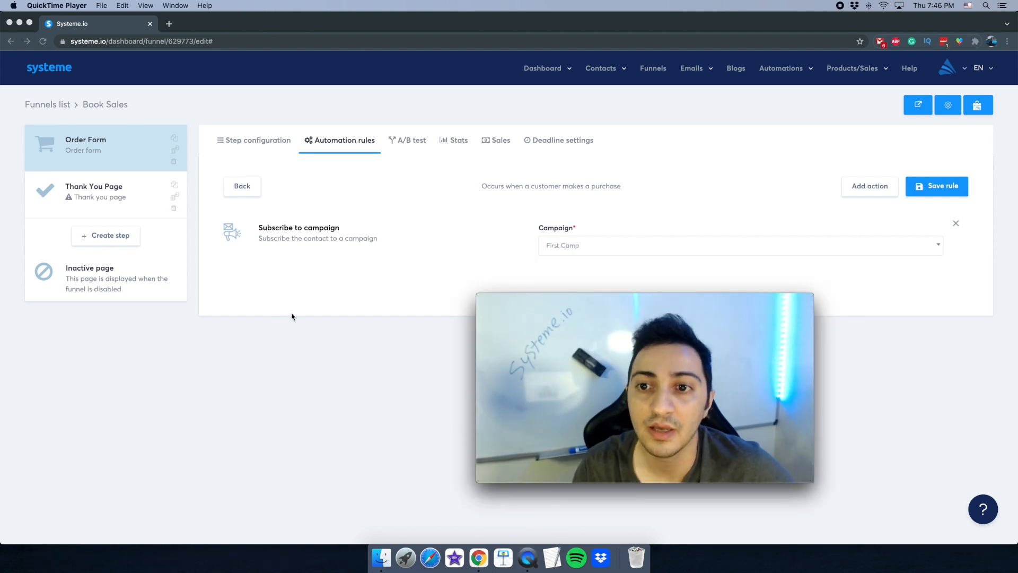
pyautogui.click(318, 301)
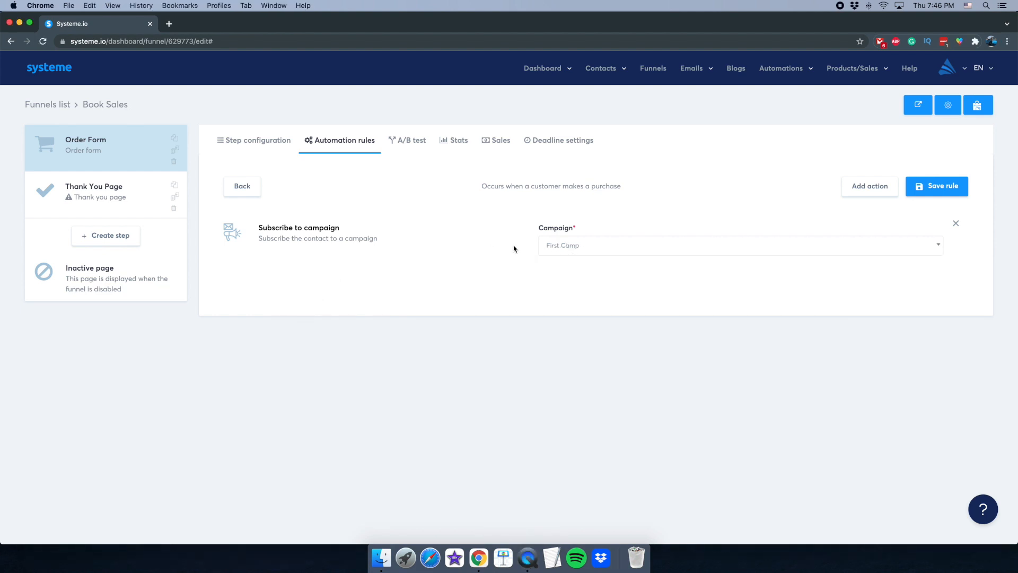
pyautogui.click(942, 186)
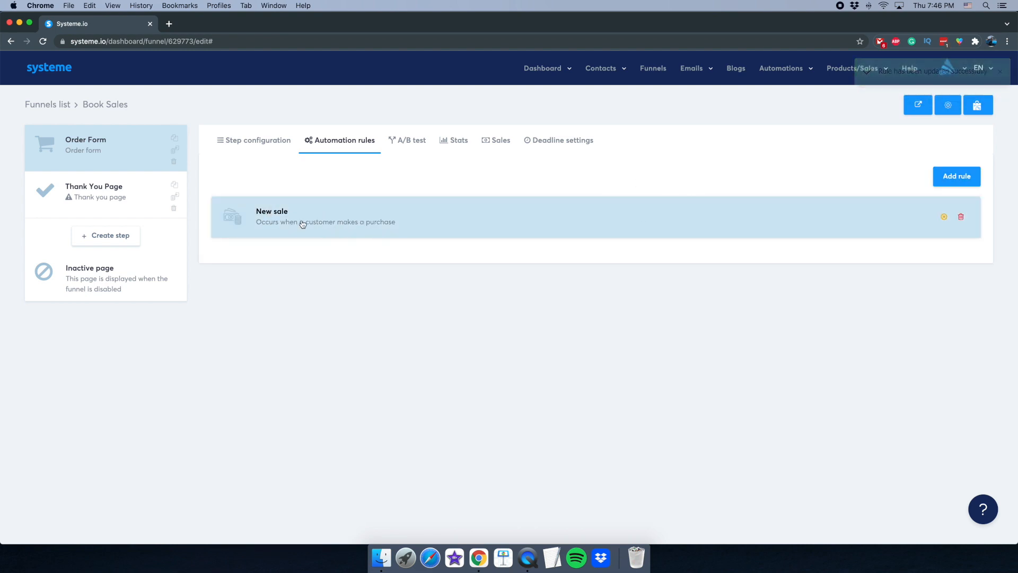
# - Review the saved New sale rule, then bring up the Order Form's A/B testing view
pyautogui.click(378, 232)
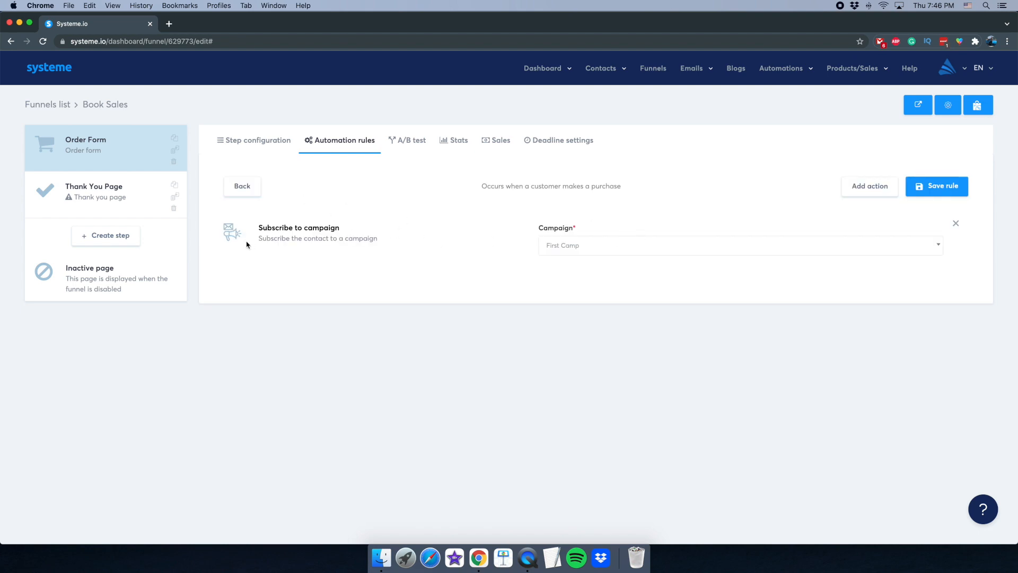
pyautogui.click(236, 197)
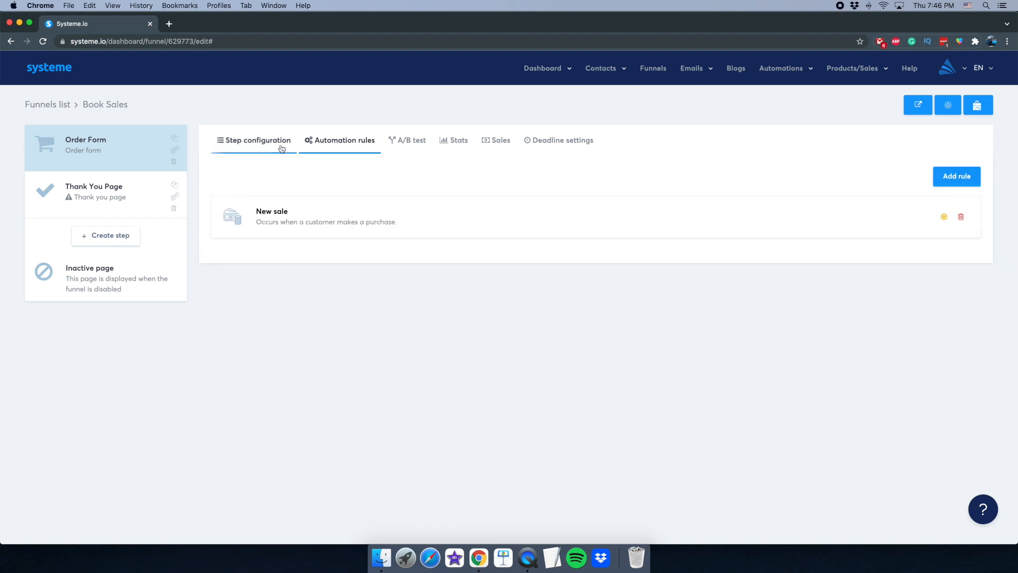
pyautogui.click(411, 146)
pyautogui.click(528, 557)
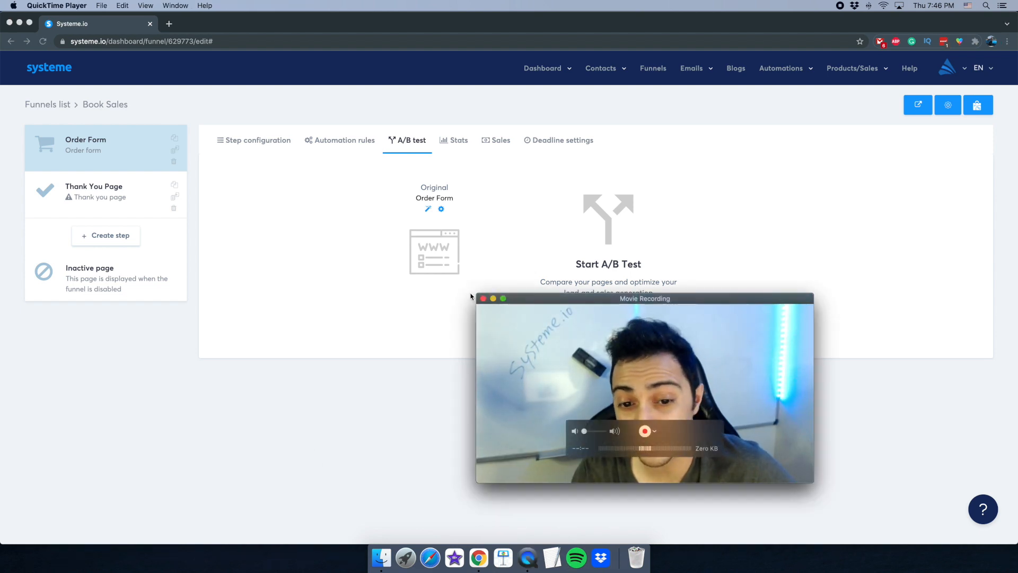
# - Show the Order Form's stats and its empty sales list for October 7–15, 2021
pyautogui.moveTo(679, 293); pyautogui.dragTo(679, 364)
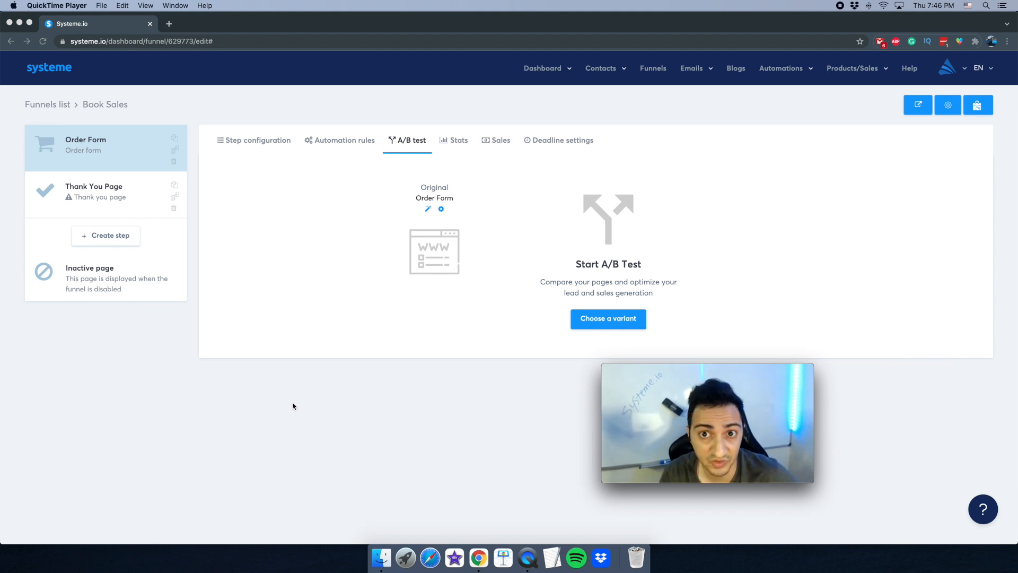
pyautogui.click(362, 332)
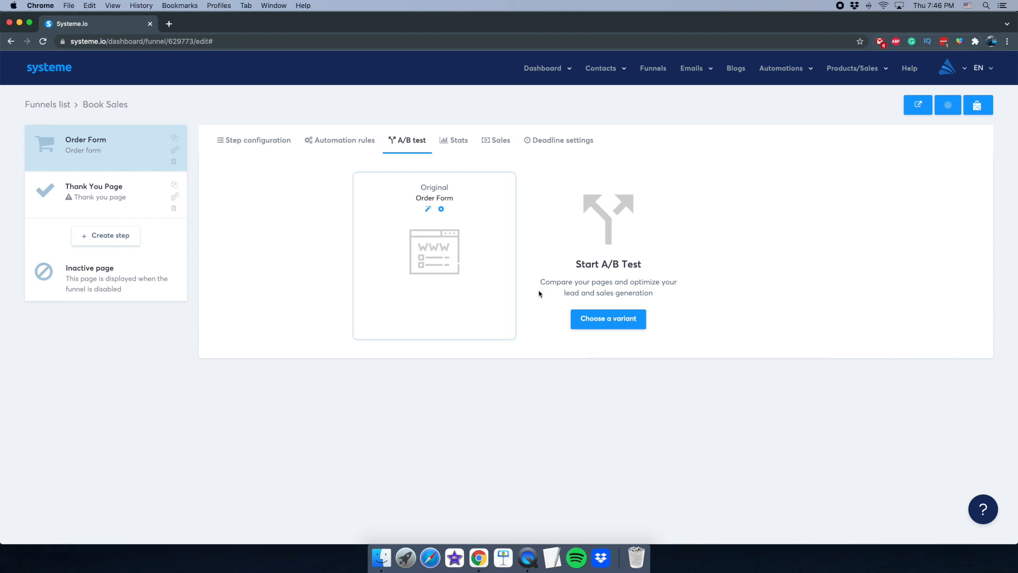
pyautogui.click(528, 558)
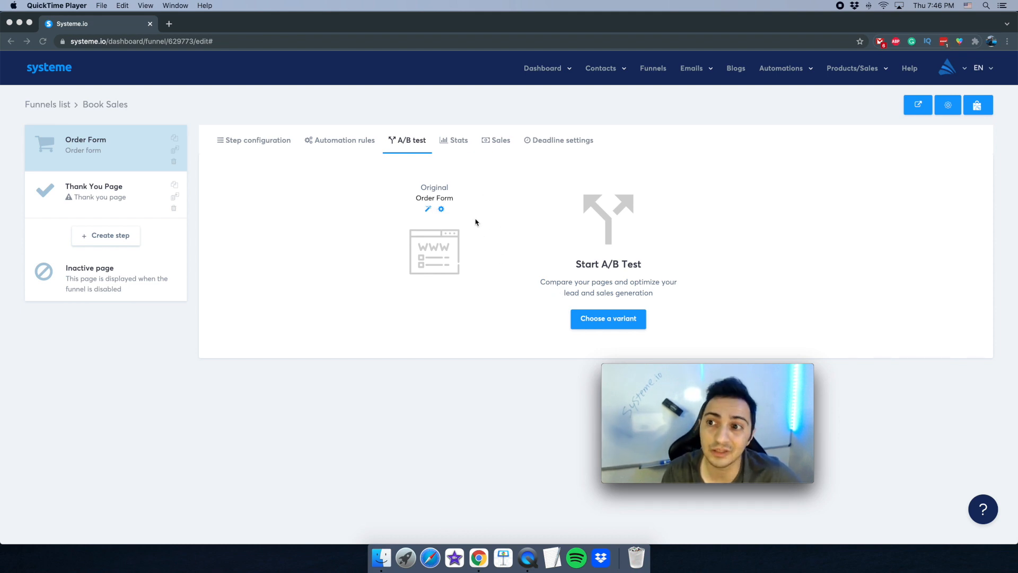
pyautogui.click(455, 141)
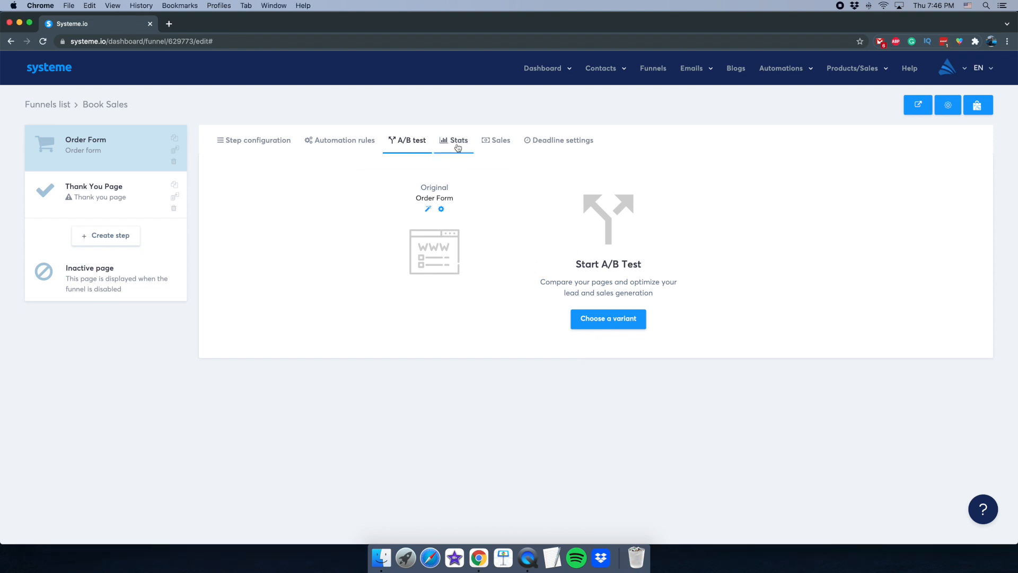
pyautogui.click(488, 150)
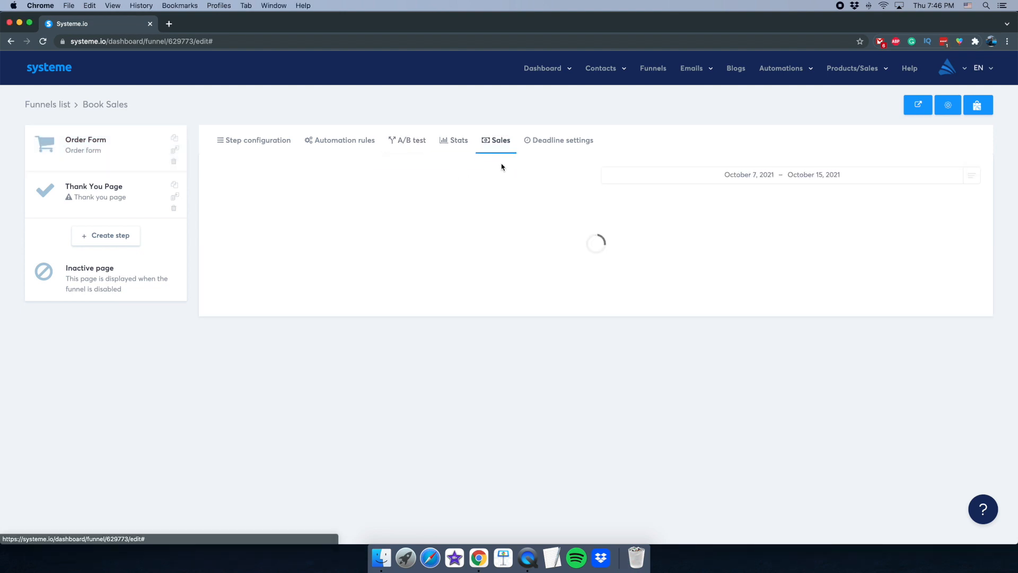
# - Look over the Order Form's deadline settings and funnel-step list without changes, then return to Step configuration
pyautogui.click(540, 144)
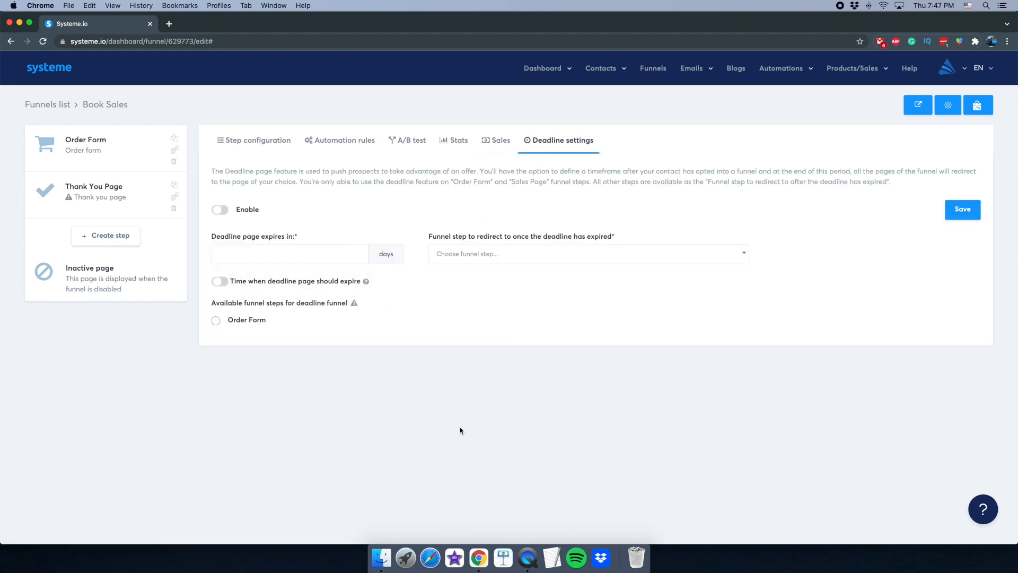
pyautogui.click(528, 558)
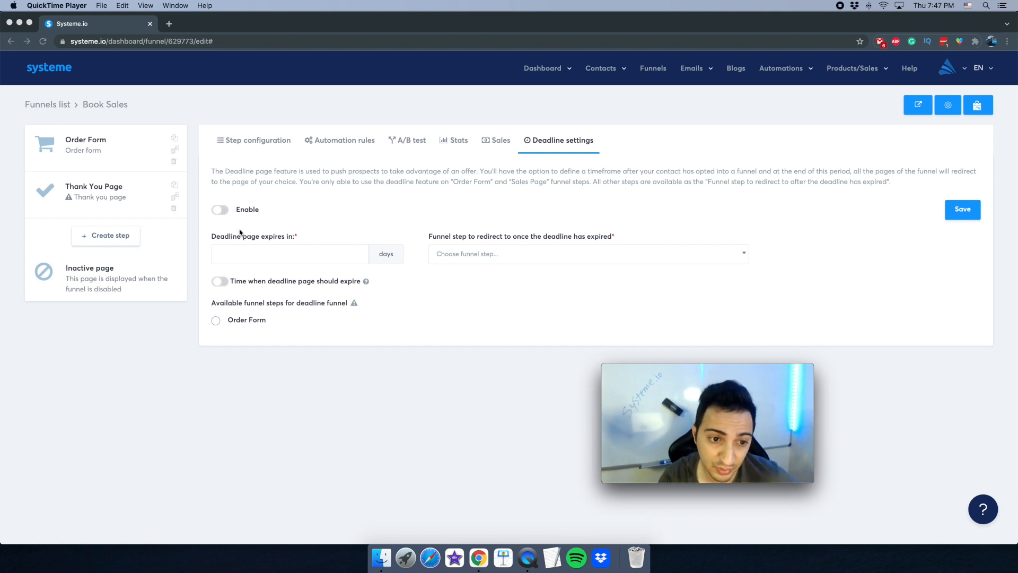
pyautogui.click(510, 266)
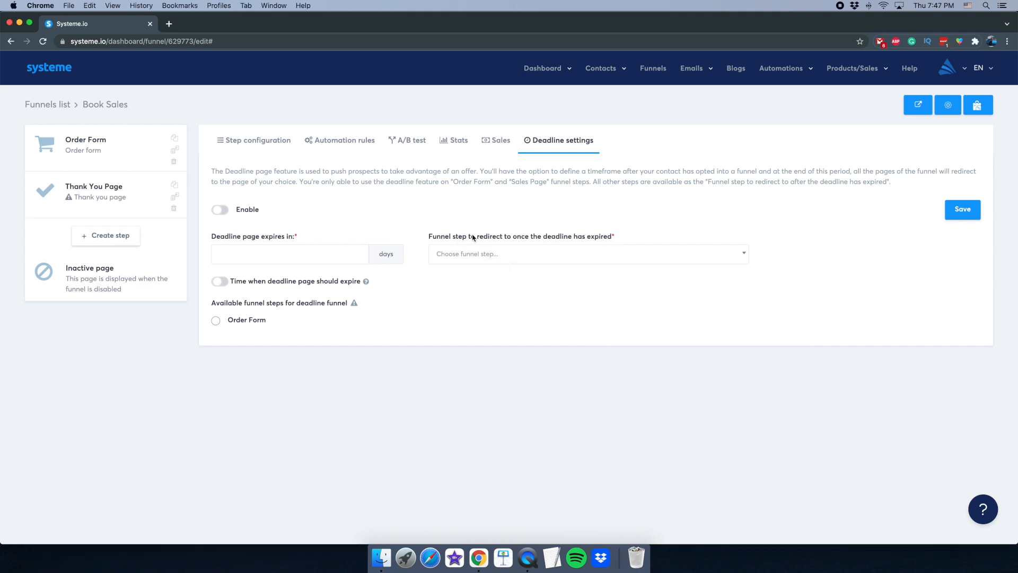
pyautogui.moveTo(621, 239); pyautogui.dragTo(494, 240)
pyautogui.click(536, 326)
pyautogui.click(505, 259)
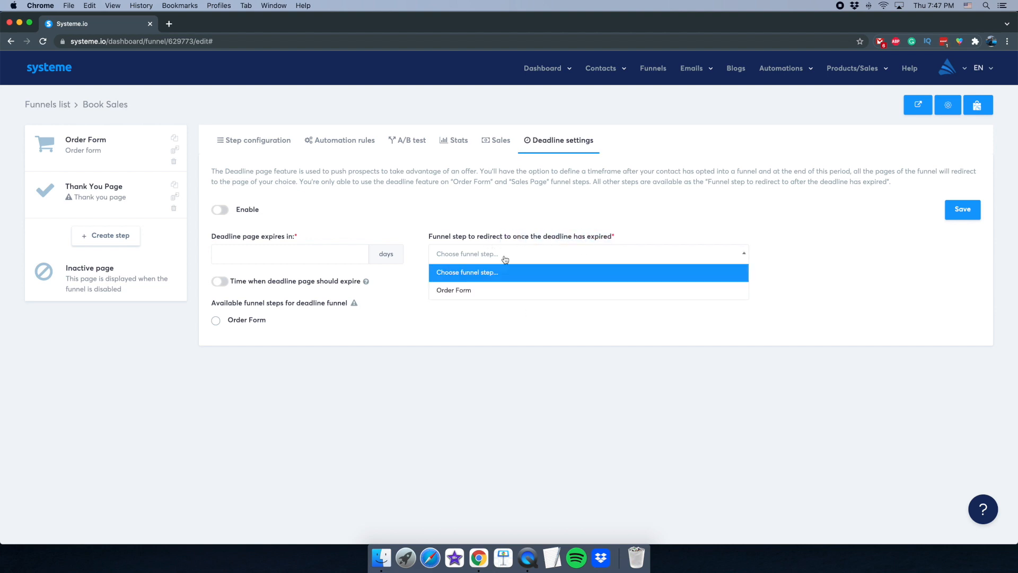
pyautogui.click(476, 325)
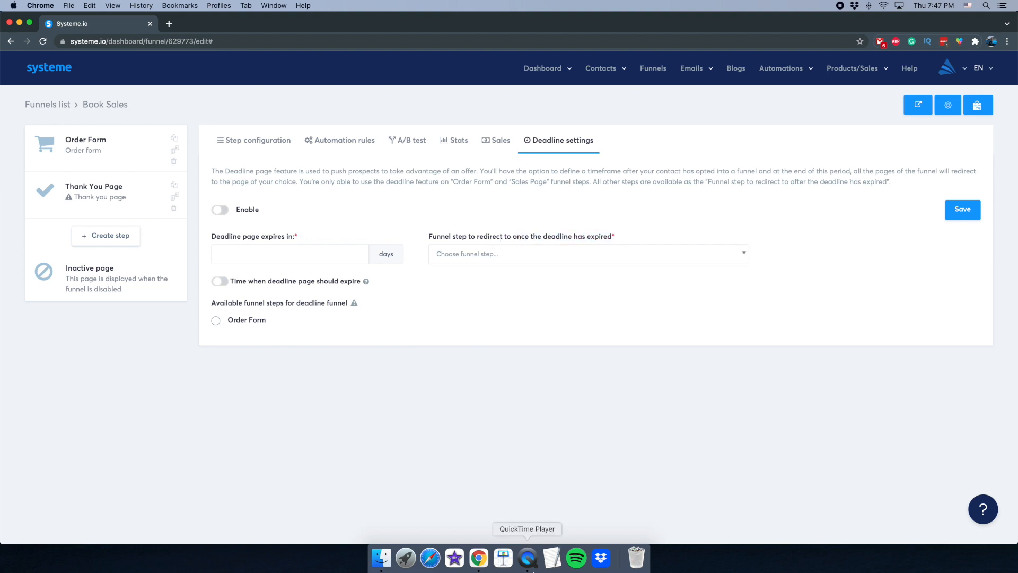
pyautogui.click(529, 570)
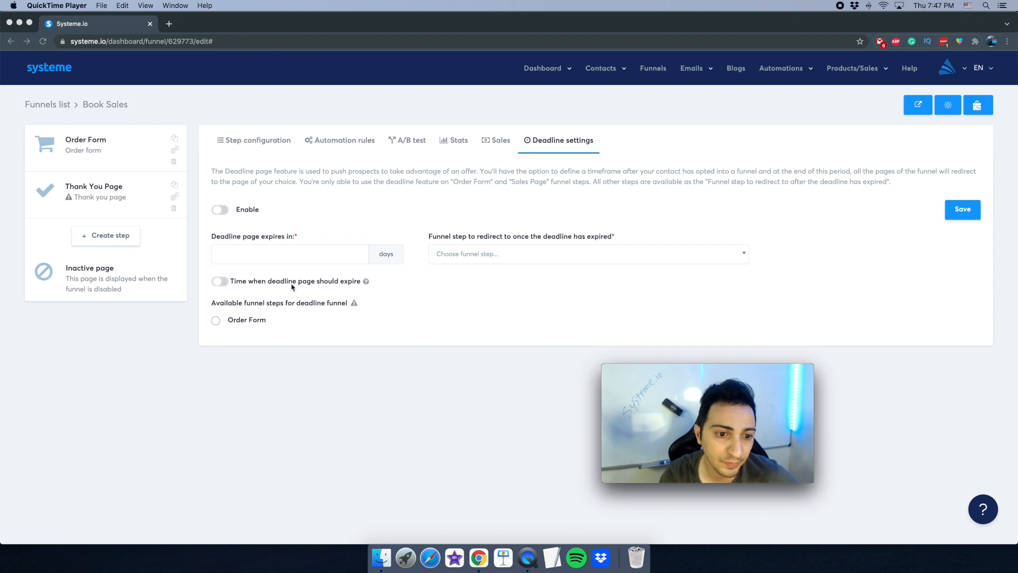
pyautogui.click(319, 355)
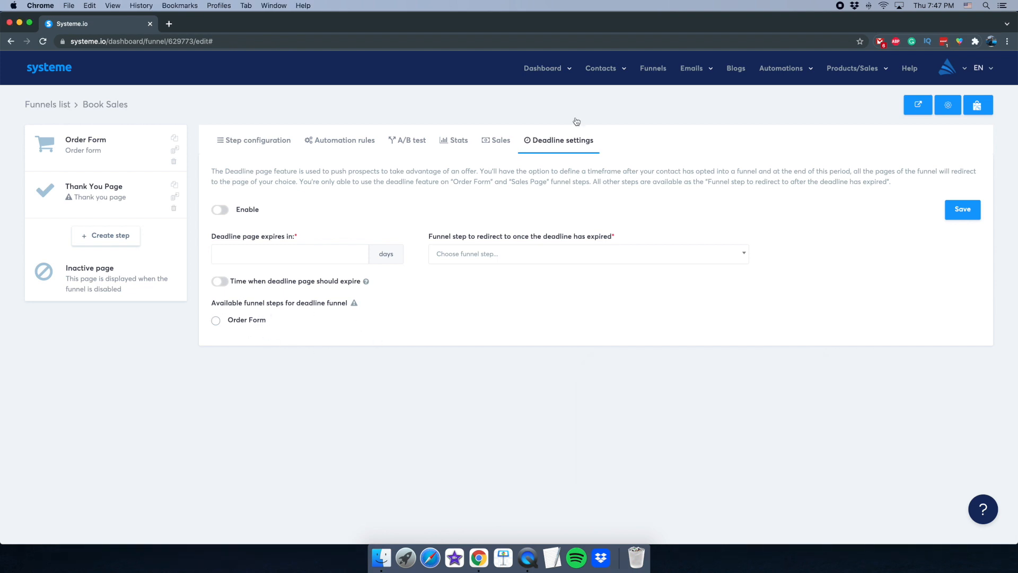
pyautogui.click(255, 152)
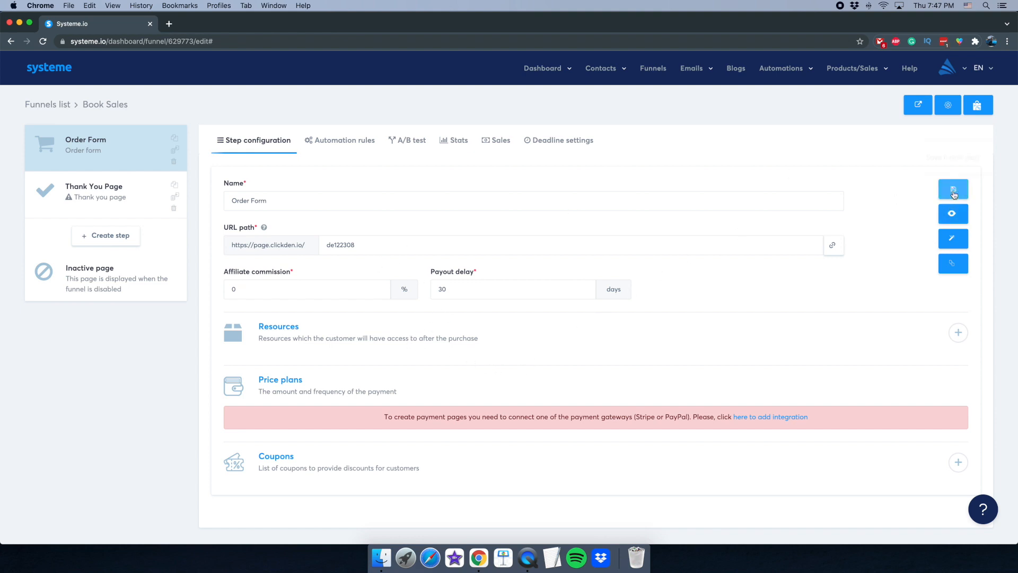
# - Open the $97 order form page in the page editor and scroll through it
pyautogui.click(954, 243)
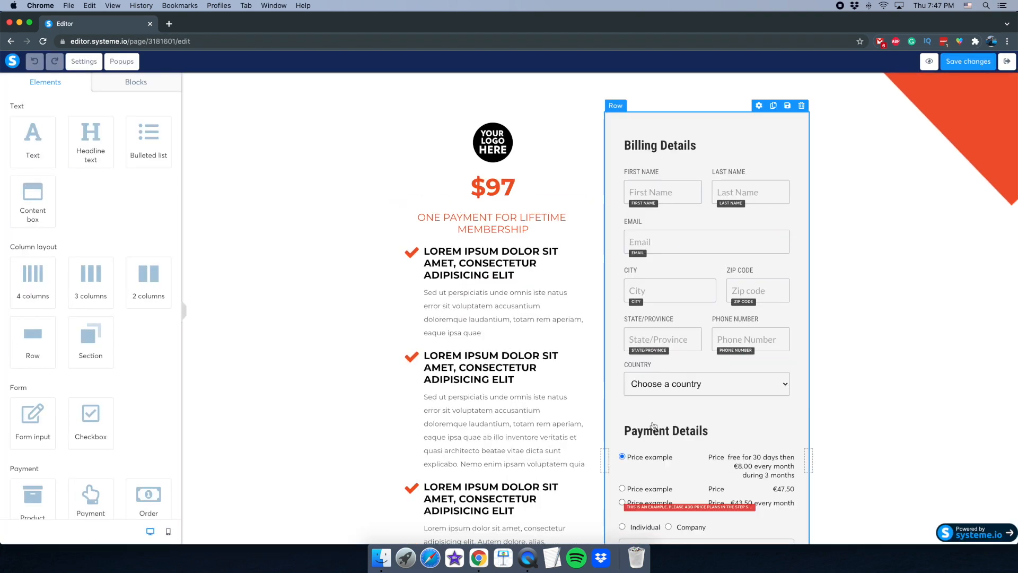
pyautogui.scroll(-4, 670, 435)
pyautogui.scroll(-1, 679, 403)
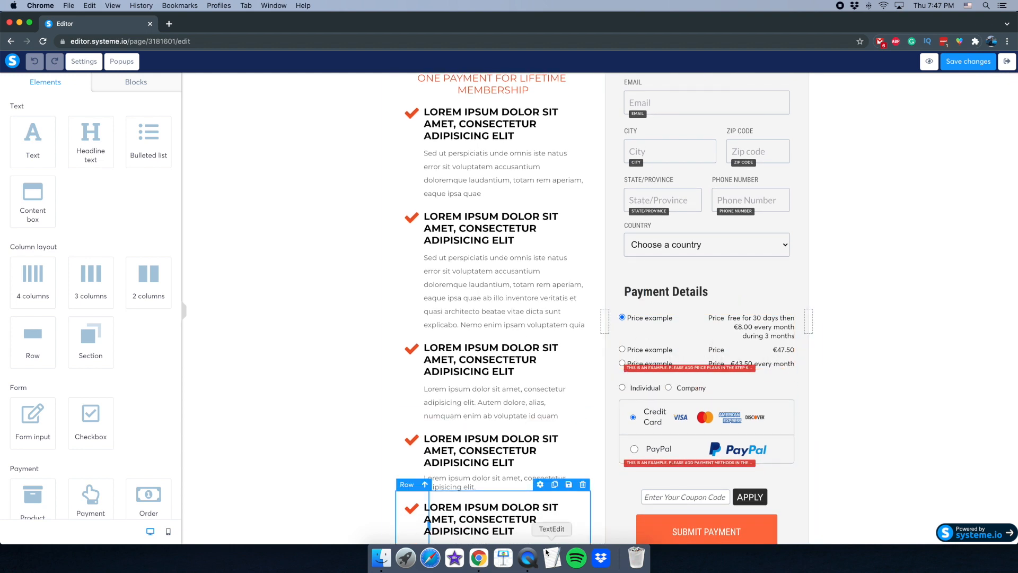
pyautogui.click(525, 552)
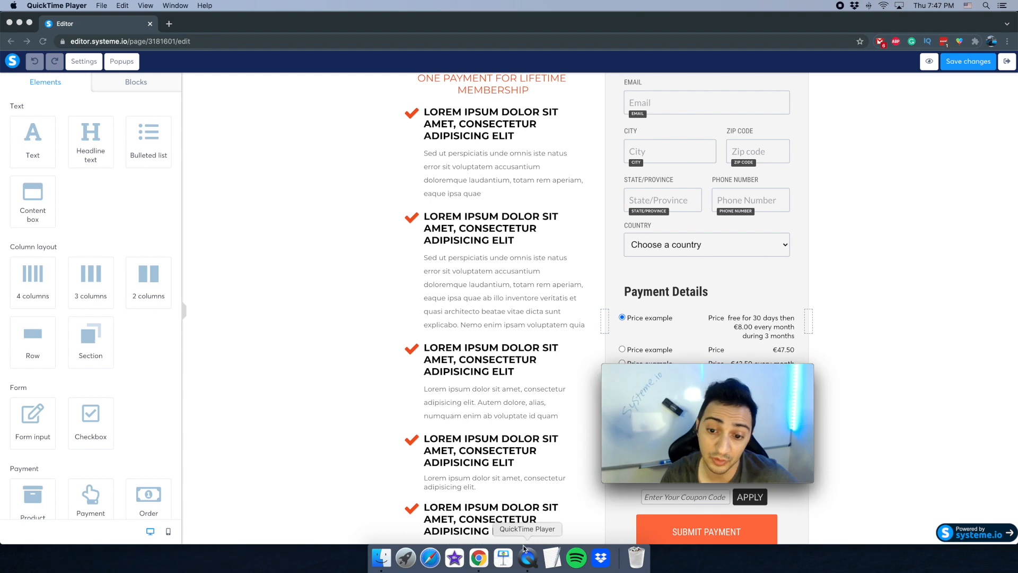
pyautogui.click(315, 431)
pyautogui.scroll(3, 473, 335)
pyautogui.scroll(1, 473, 335)
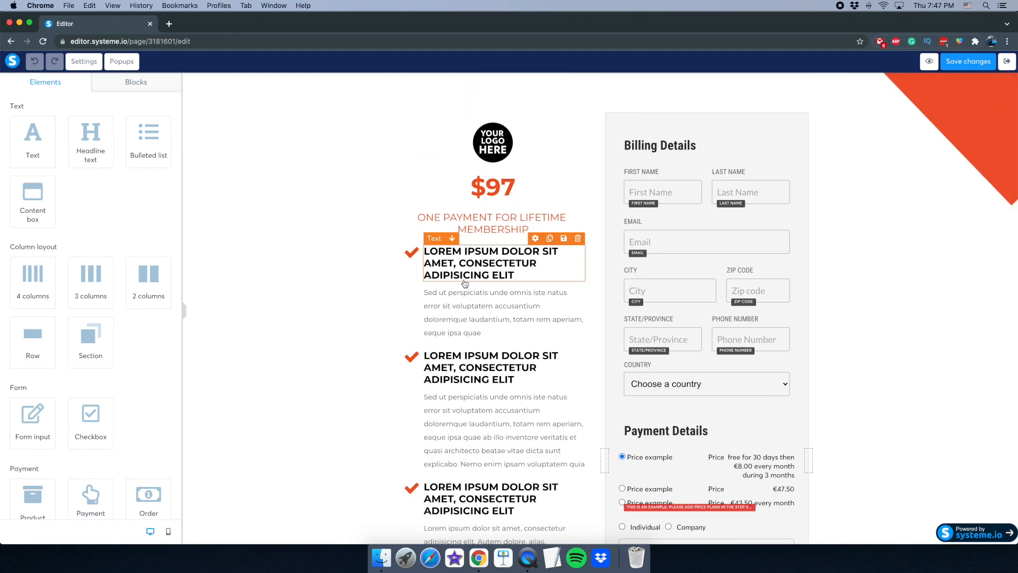
pyautogui.click(527, 558)
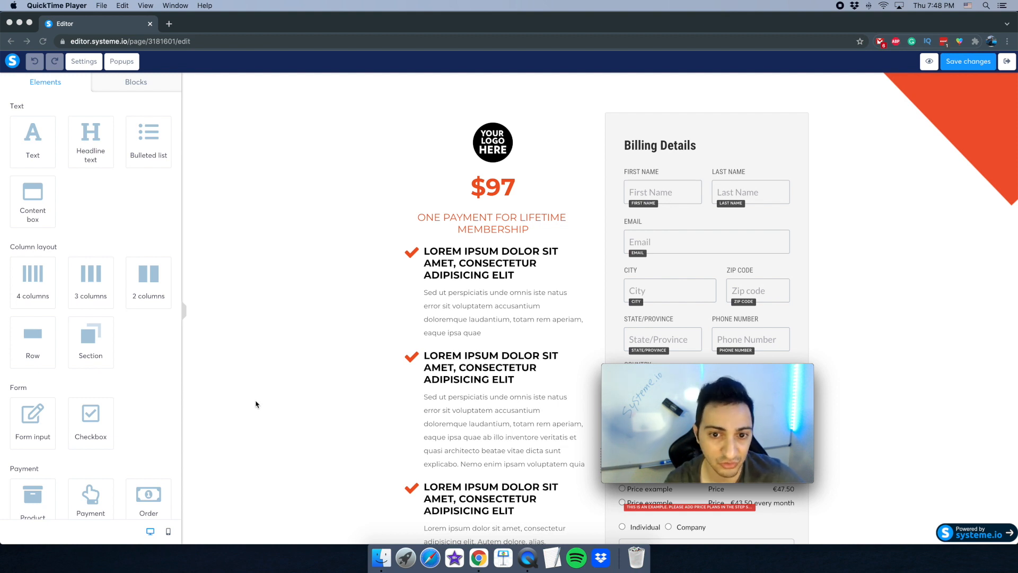
pyautogui.click(342, 320)
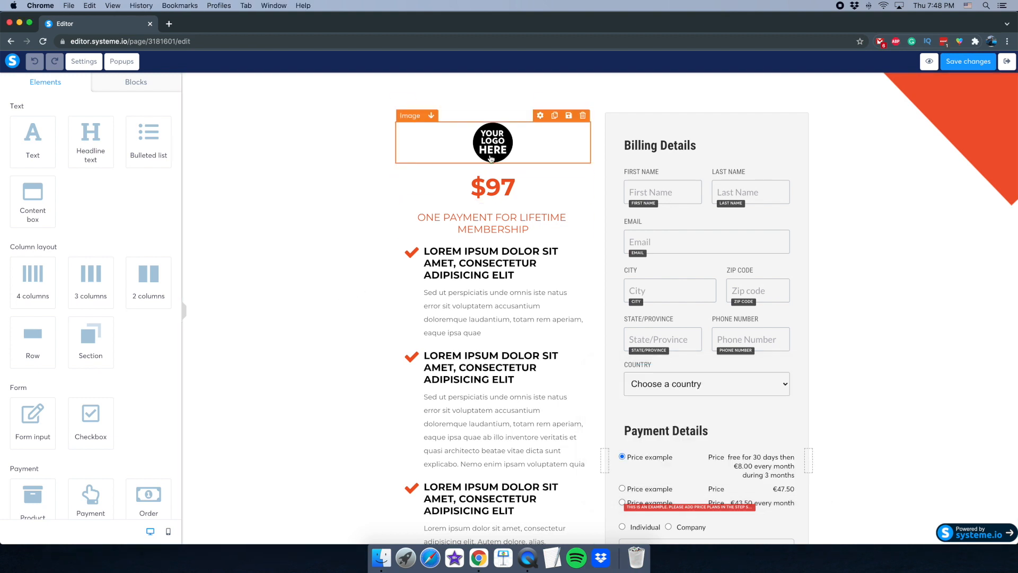
# - Select the membership text, then move the first checklist heading below its paragraph and back
pyautogui.click(469, 229)
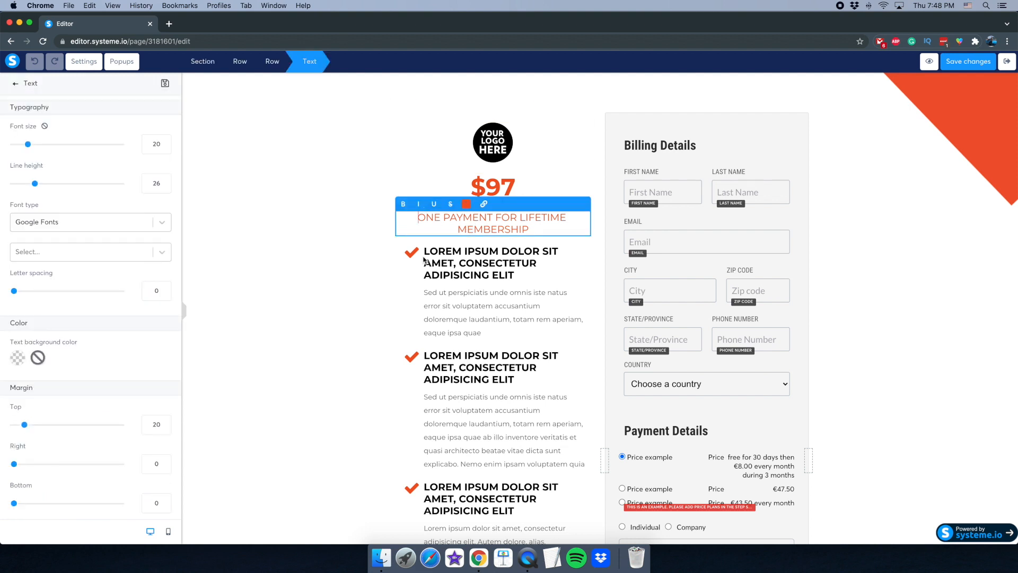
pyautogui.click(375, 268)
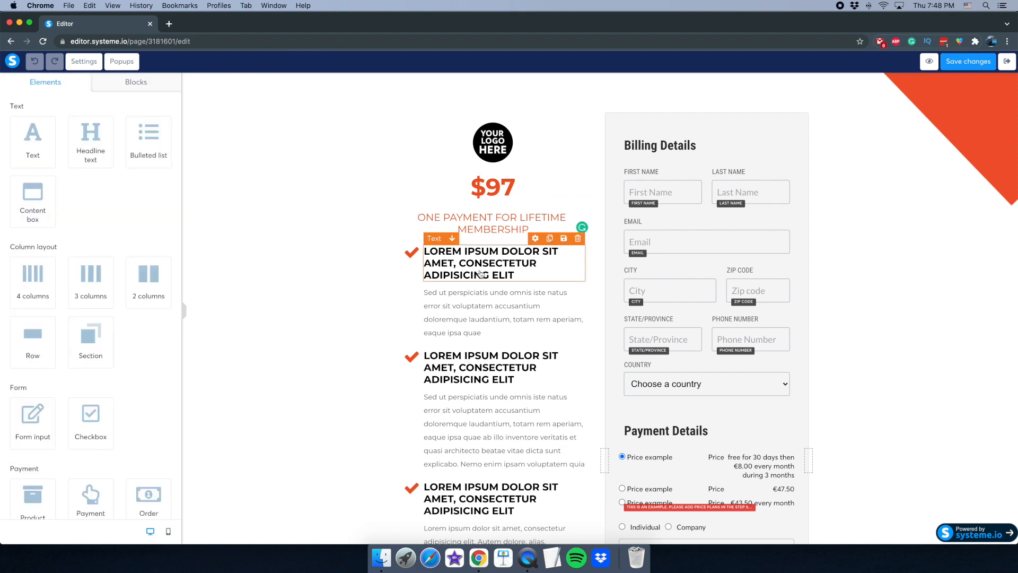
pyautogui.click(452, 241)
pyautogui.click(452, 292)
pyautogui.click(530, 562)
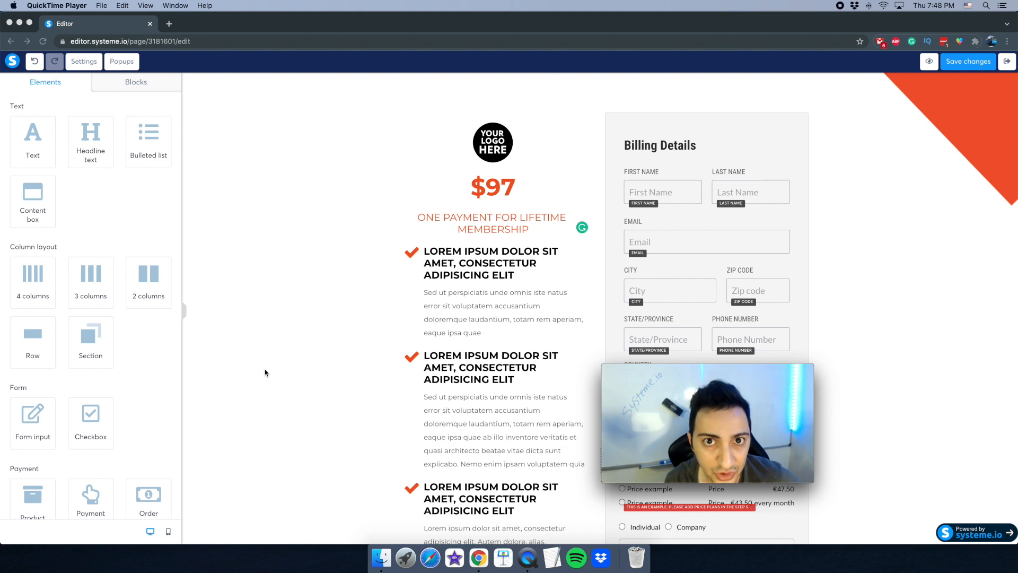
pyautogui.click(333, 299)
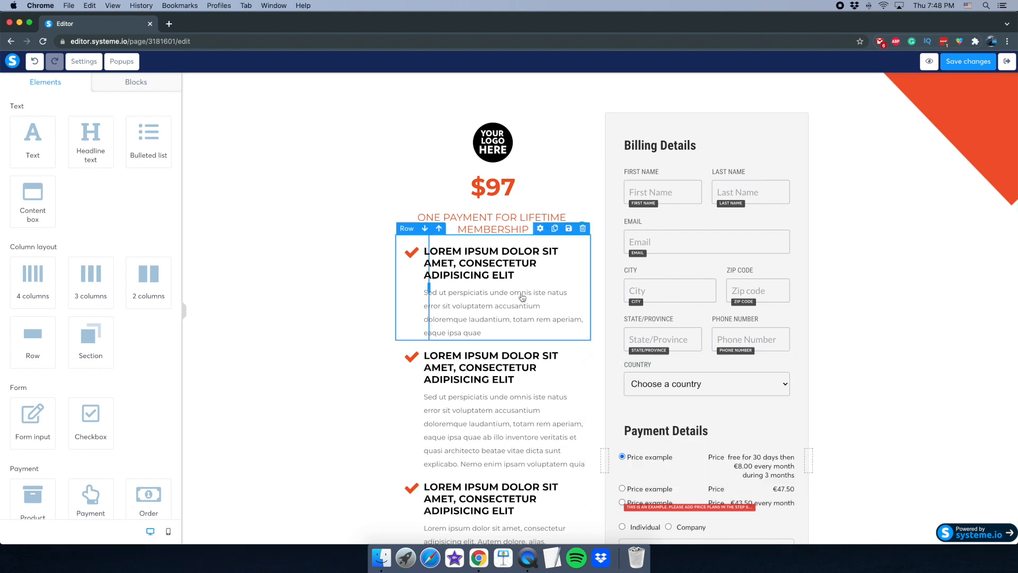
pyautogui.scroll(-1, 504, 339)
pyautogui.scroll(-3, 503, 351)
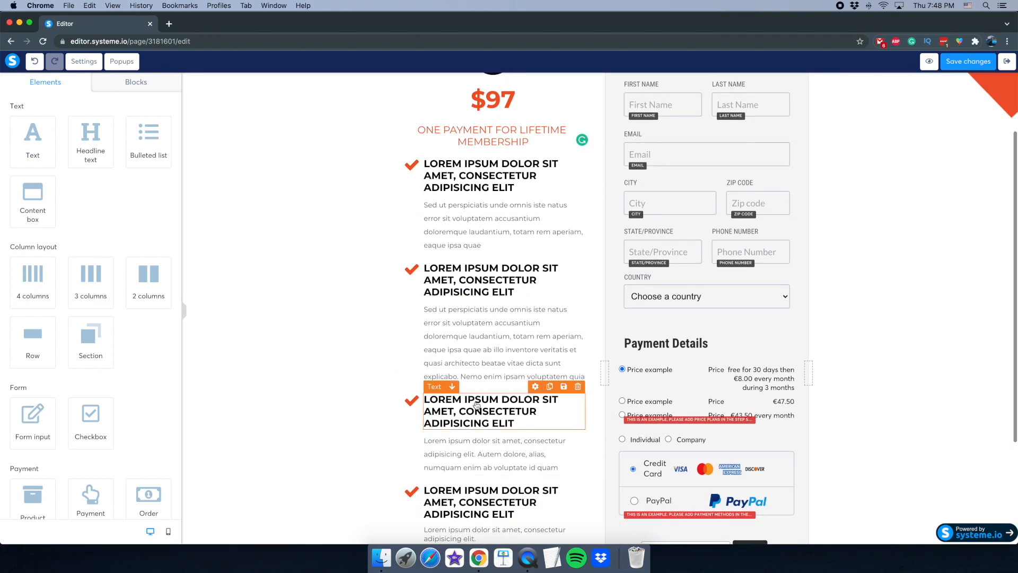
pyautogui.scroll(-5, 497, 424)
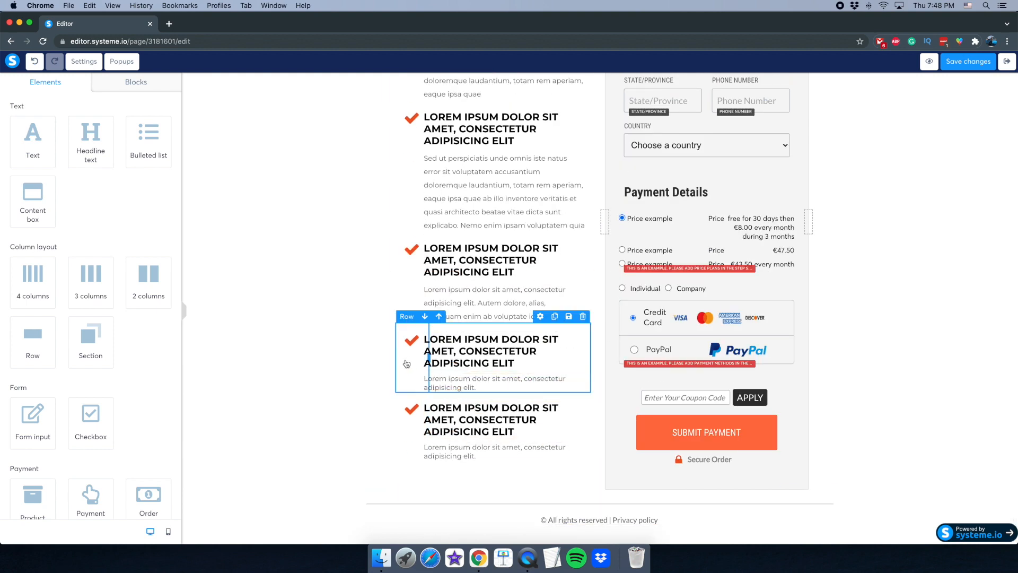
pyautogui.scroll(9, 476, 248)
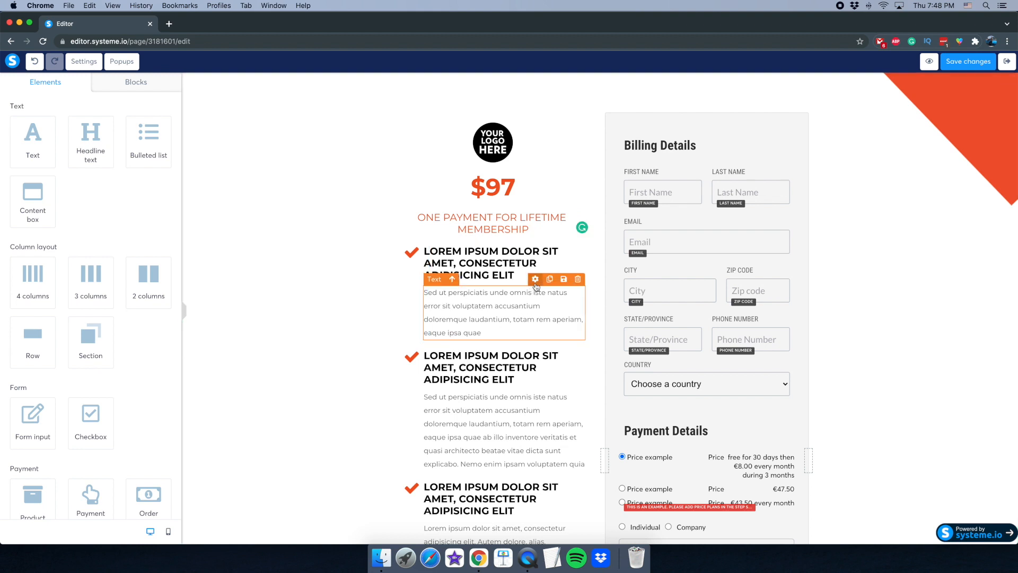
# - Inspect the first paragraph's settings, save the page, and exit back to the funnel
pyautogui.click(490, 319)
pyautogui.scroll(-10, 77, 319)
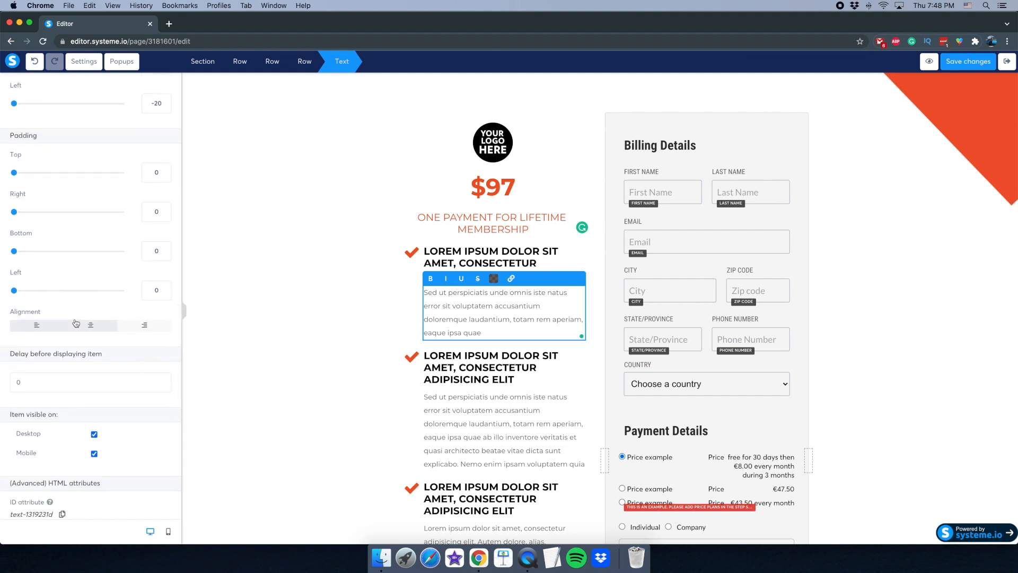
pyautogui.scroll(10, 75, 324)
pyautogui.scroll(-10, 80, 297)
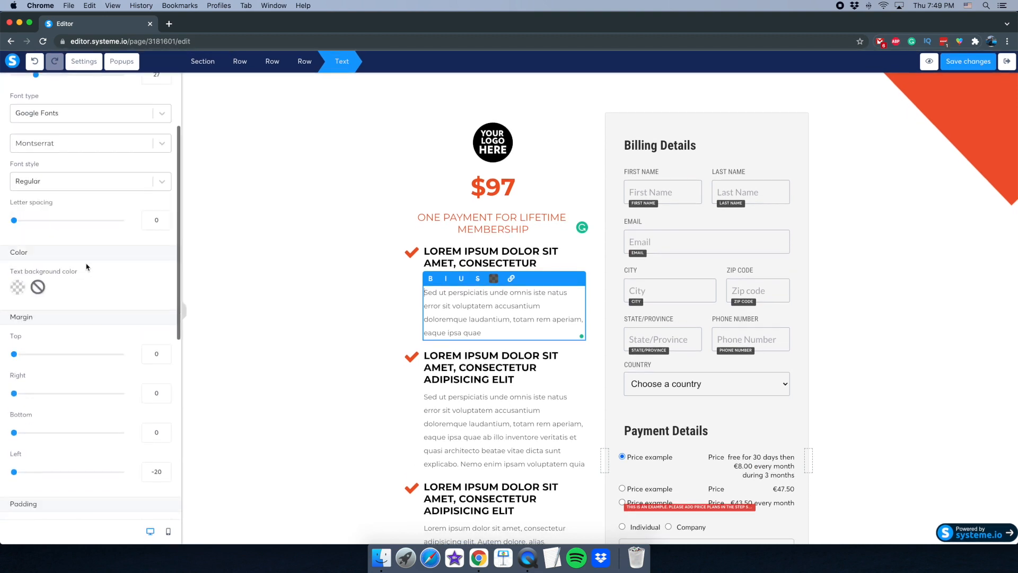
pyautogui.scroll(7, 82, 277)
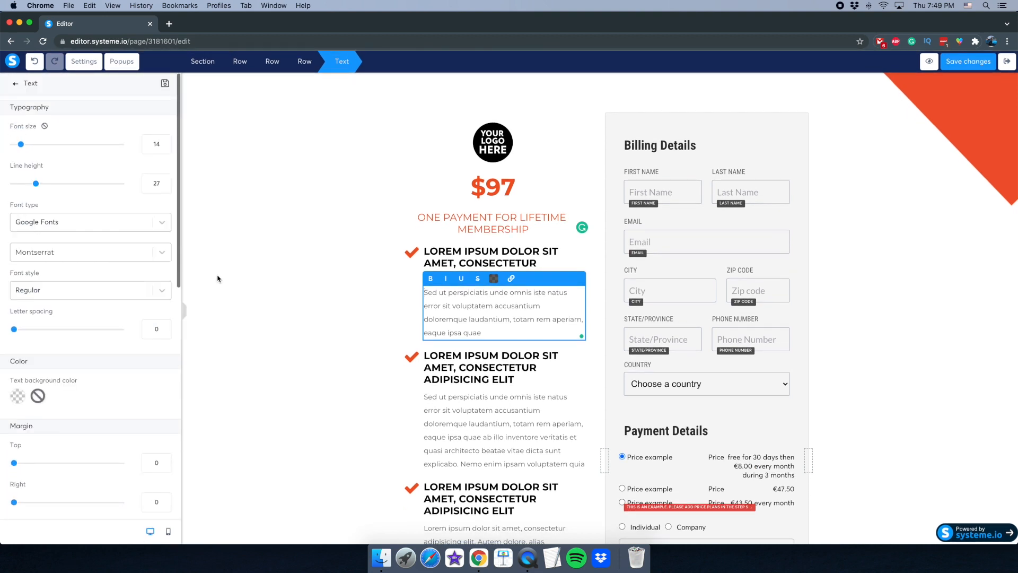
pyautogui.click(268, 244)
pyautogui.scroll(-5, 292, 286)
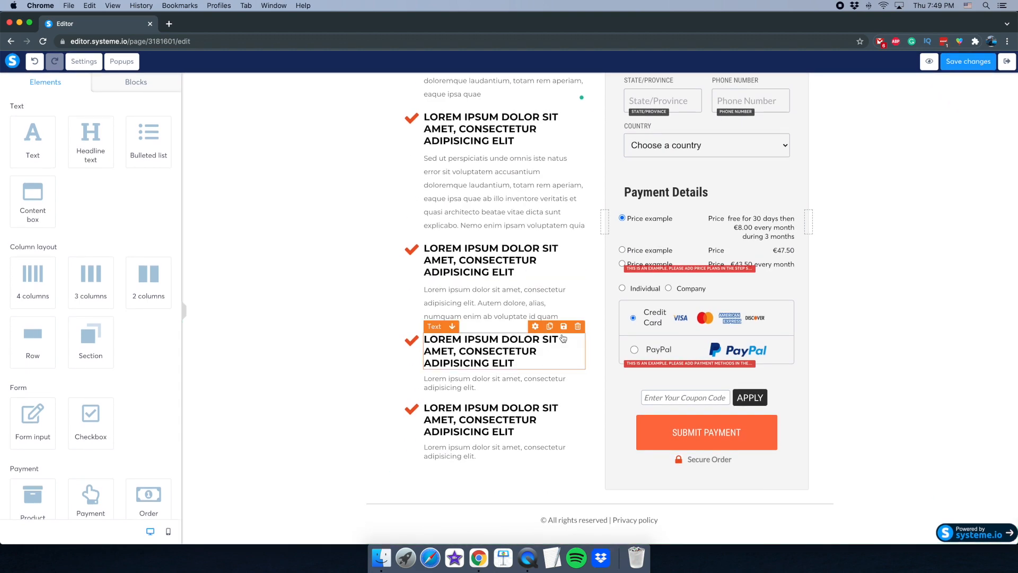
pyautogui.click(969, 61)
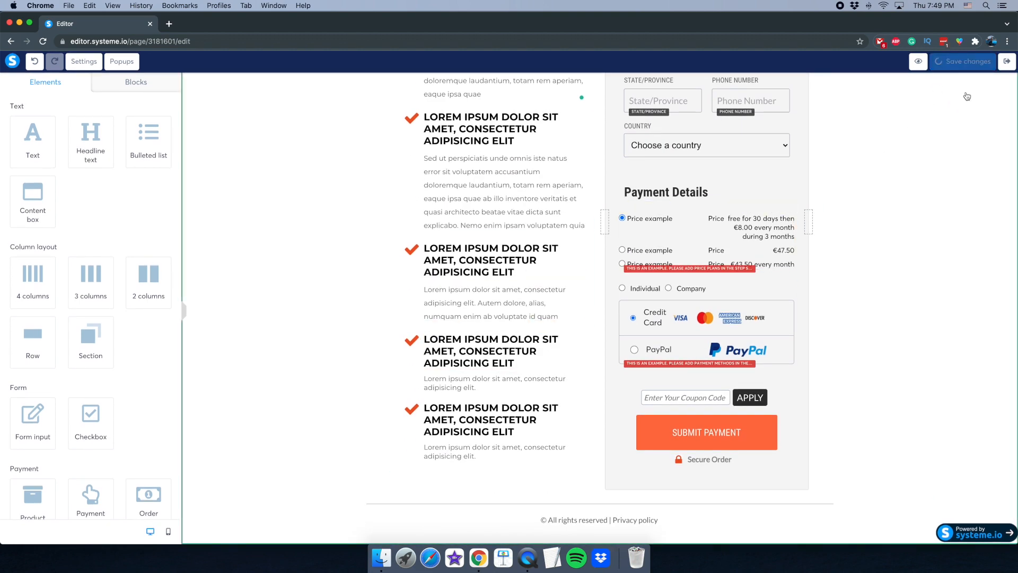
pyautogui.click(1008, 64)
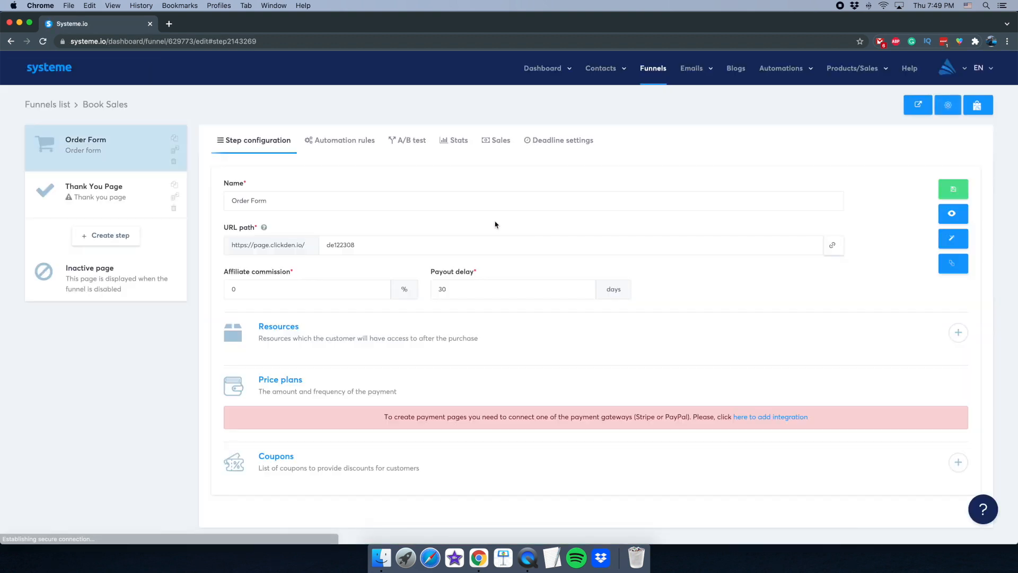
pyautogui.moveTo(688, 71)
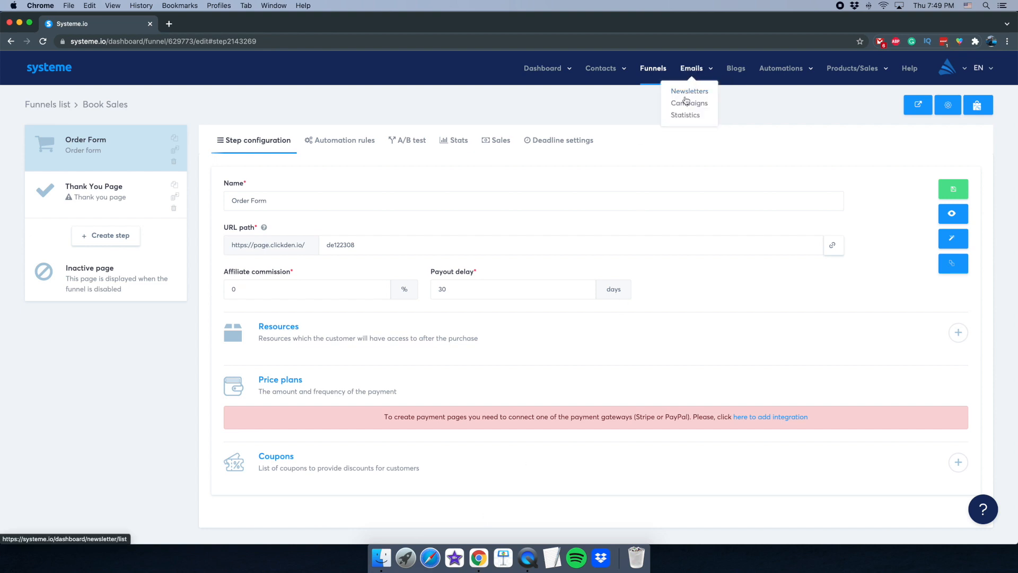
pyautogui.moveTo(687, 94); pyautogui.dragTo(688, 106)
pyautogui.click(689, 106)
pyautogui.moveTo(690, 69)
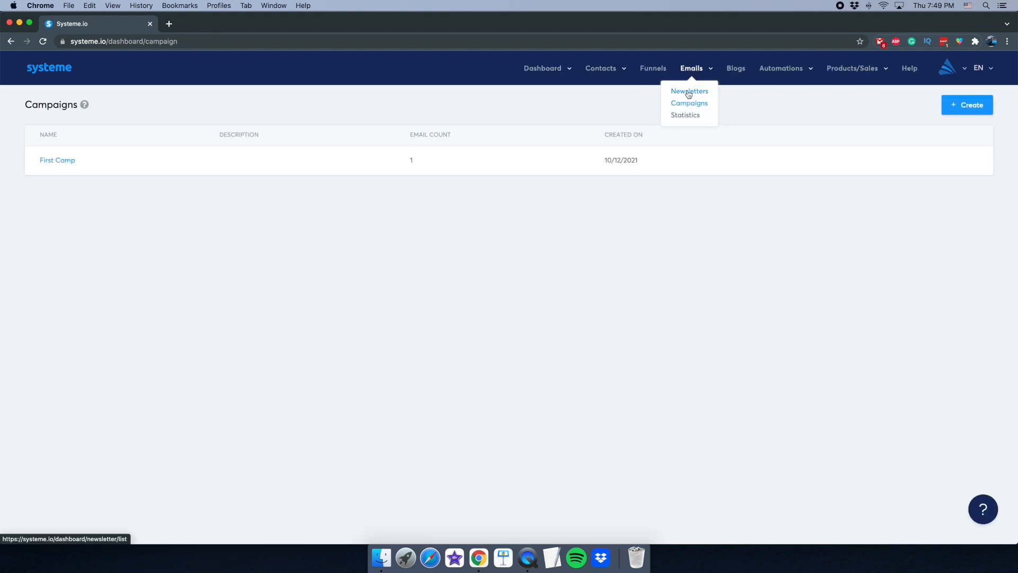
pyautogui.click(528, 558)
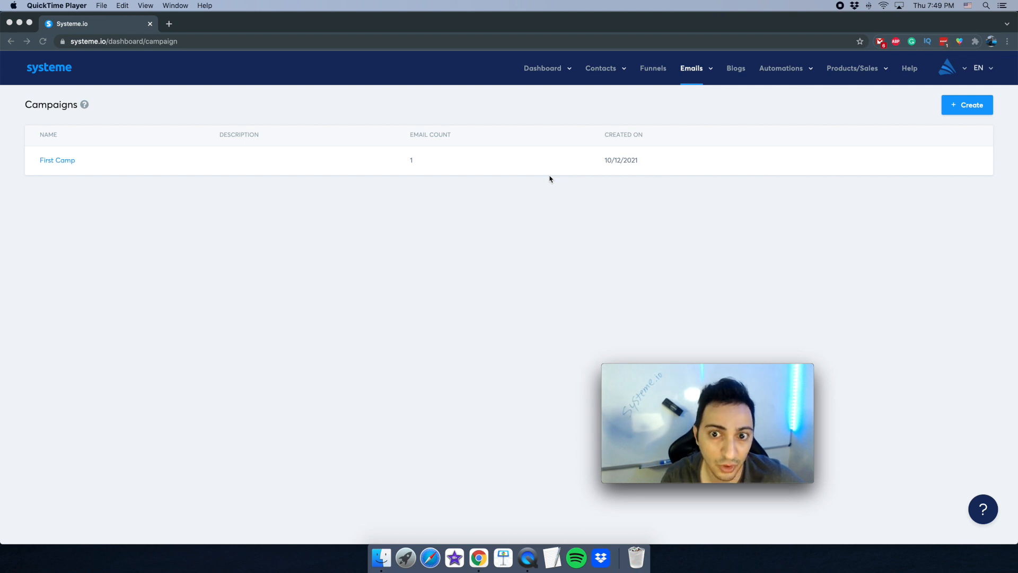
pyautogui.click(525, 182)
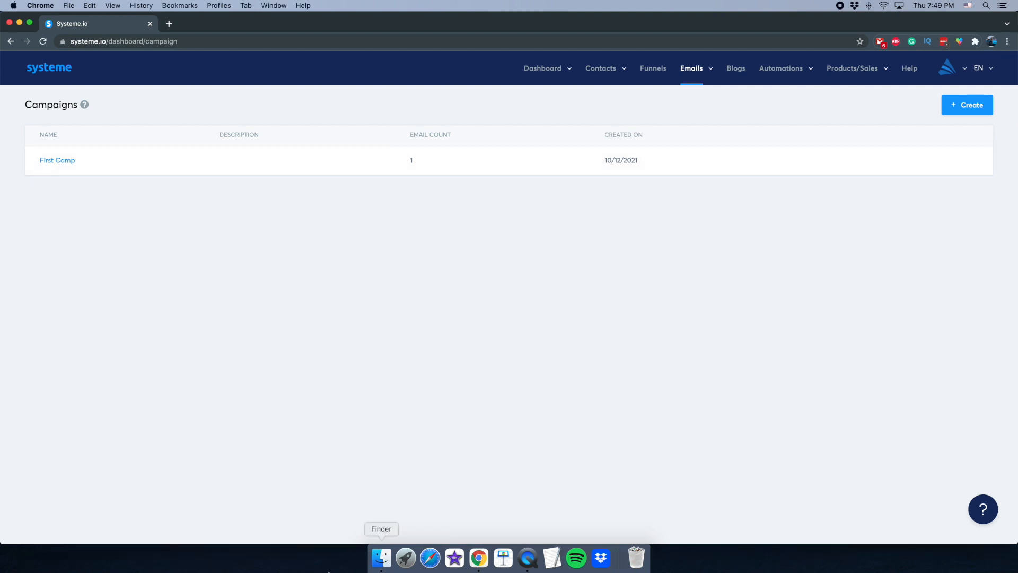
pyautogui.click(528, 558)
pyautogui.moveTo(605, 362); pyautogui.dragTo(303, 193)
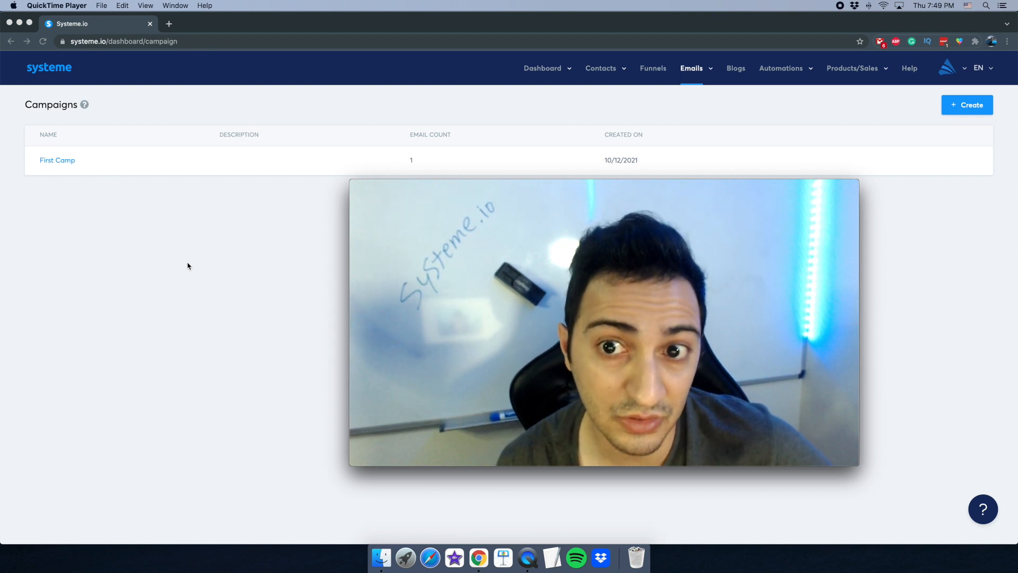
# - Create a campaign named 'Book Campaign' and open its empty email list
pyautogui.click(188, 266)
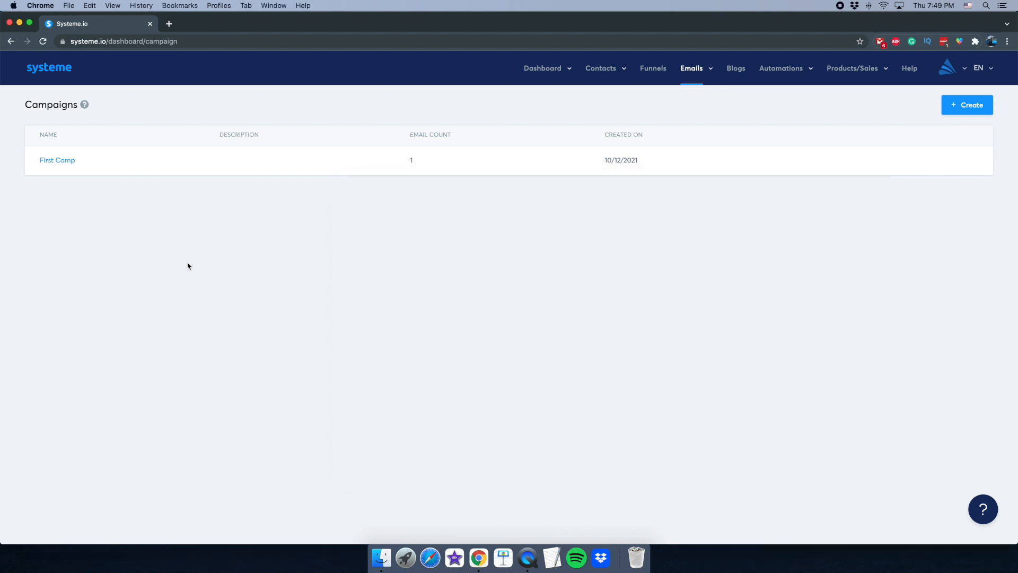
pyautogui.click(971, 108)
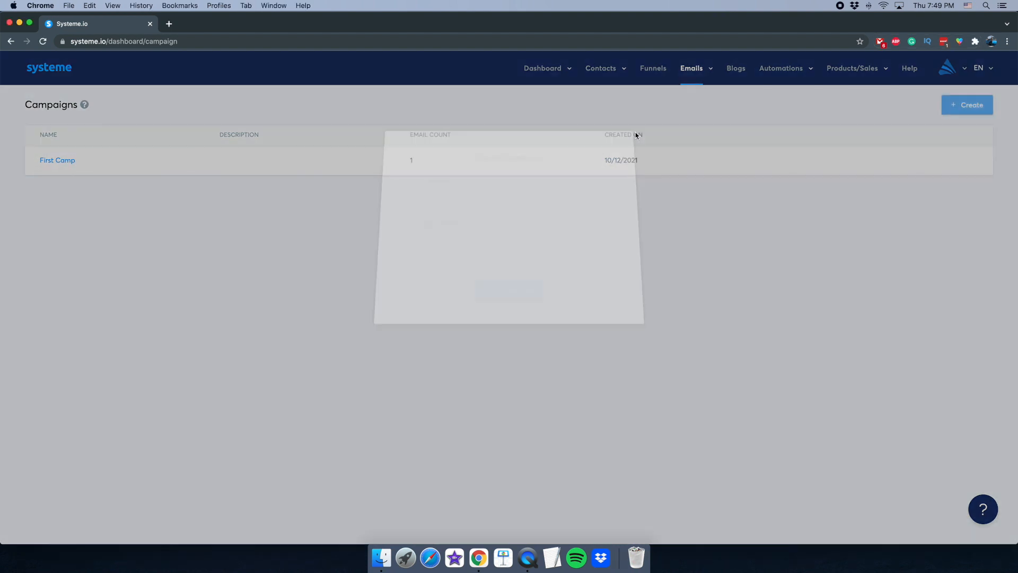
pyautogui.click(435, 199)
pyautogui.write('New')
pyautogui.press('super+a')
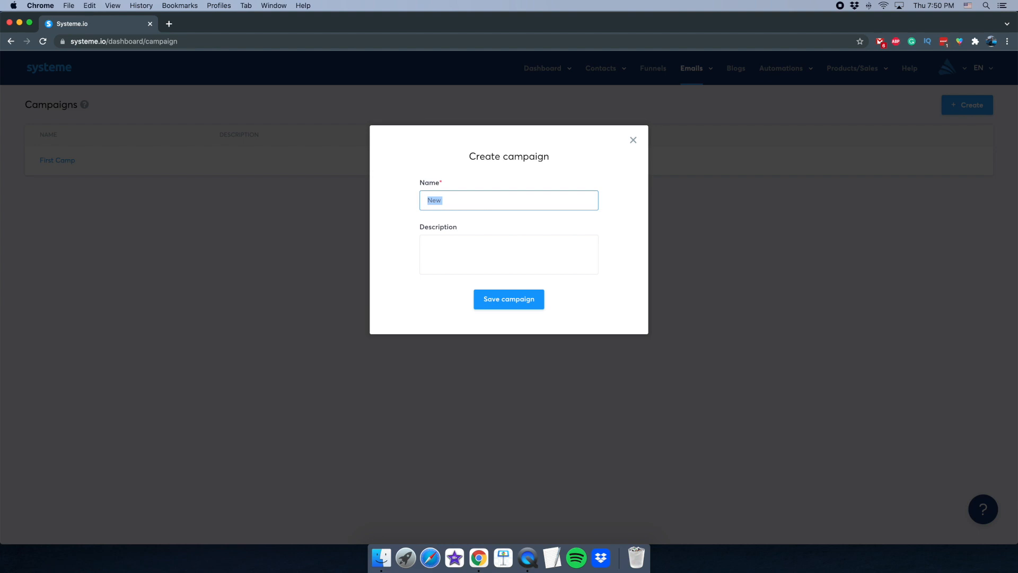
pyautogui.write('Book Campaign')
pyautogui.click(484, 299)
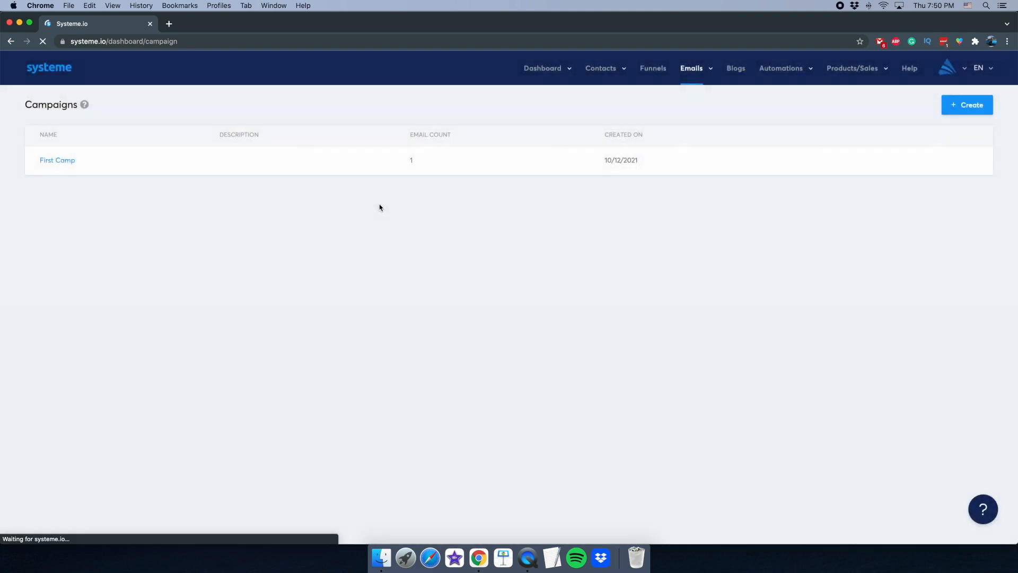
pyautogui.click(71, 162)
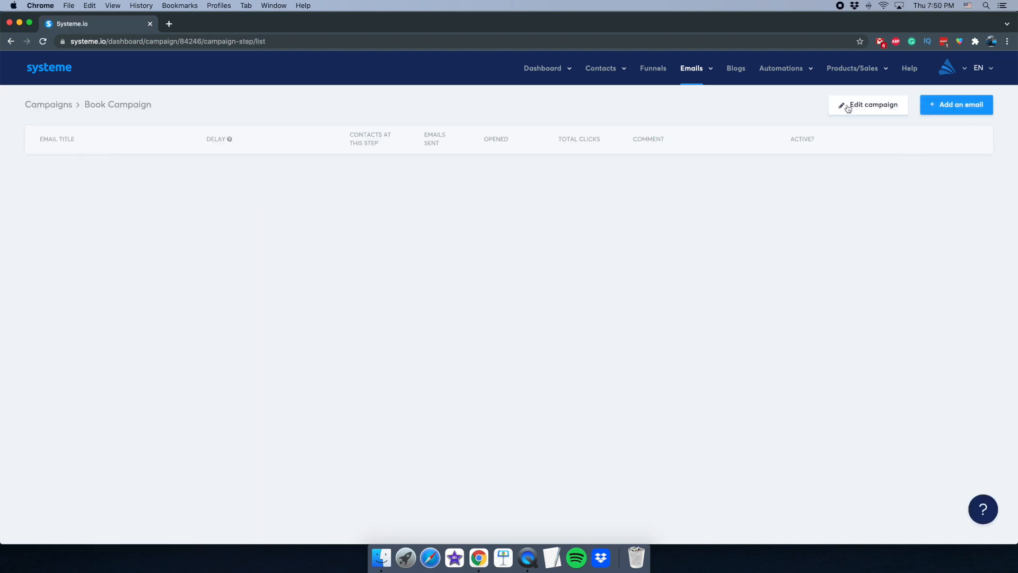
# - Add a new email to Book Campaign and fill in the sender name and sender e-mail address
pyautogui.click(931, 110)
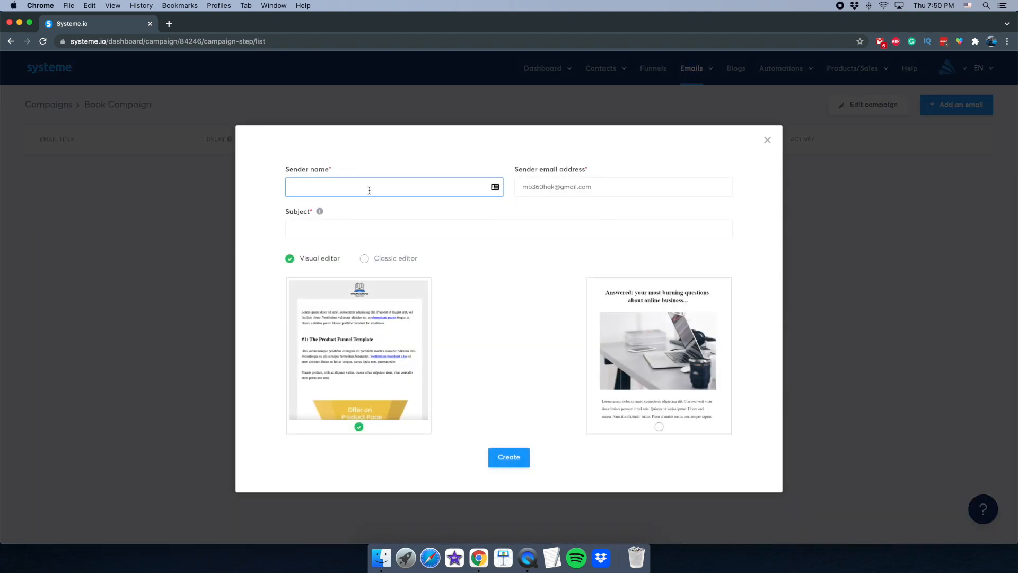
pyautogui.moveTo(627, 187); pyautogui.dragTo(391, 195)
pyautogui.click(358, 184)
pyautogui.press('Tab')
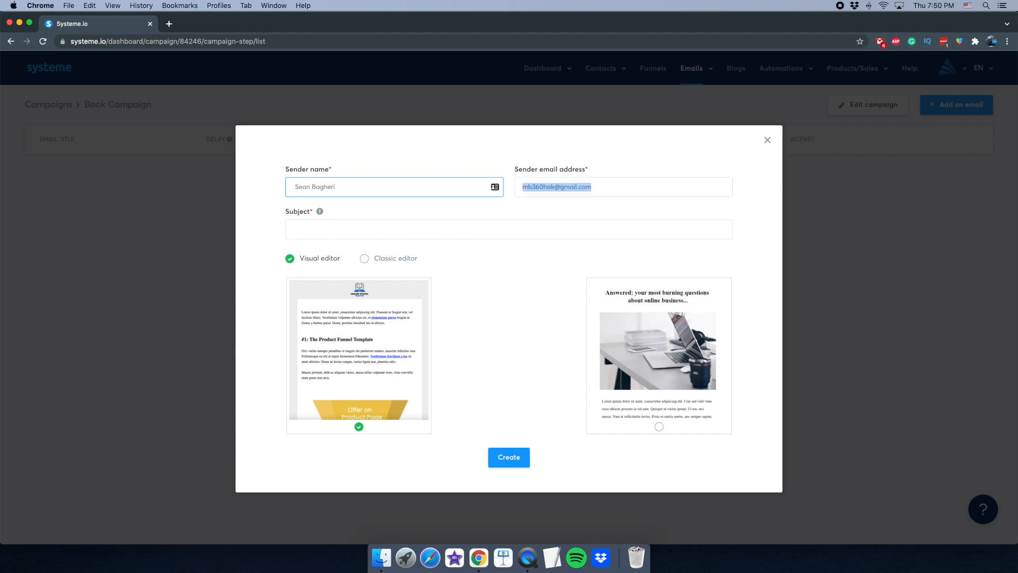
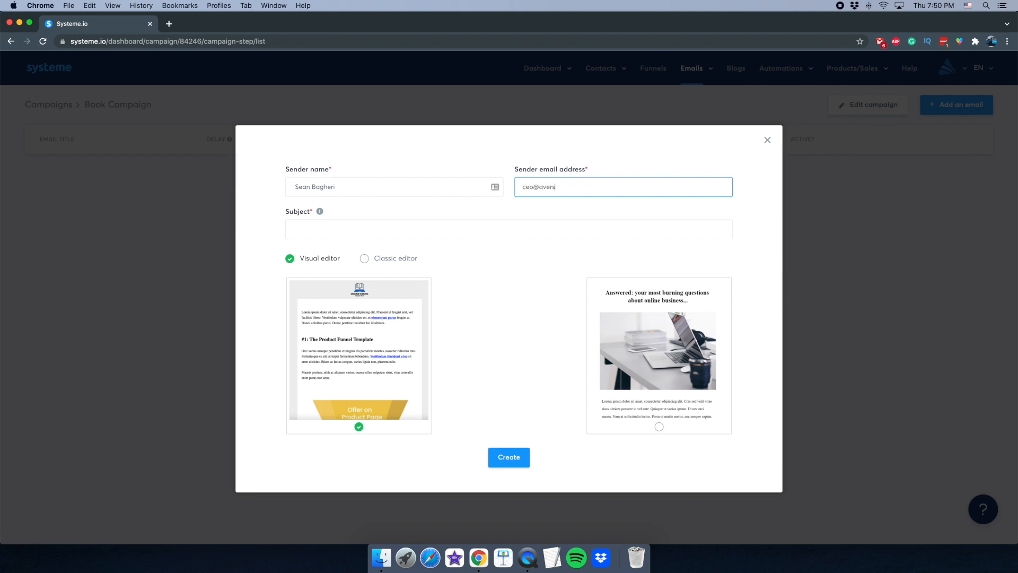
pyautogui.click(528, 557)
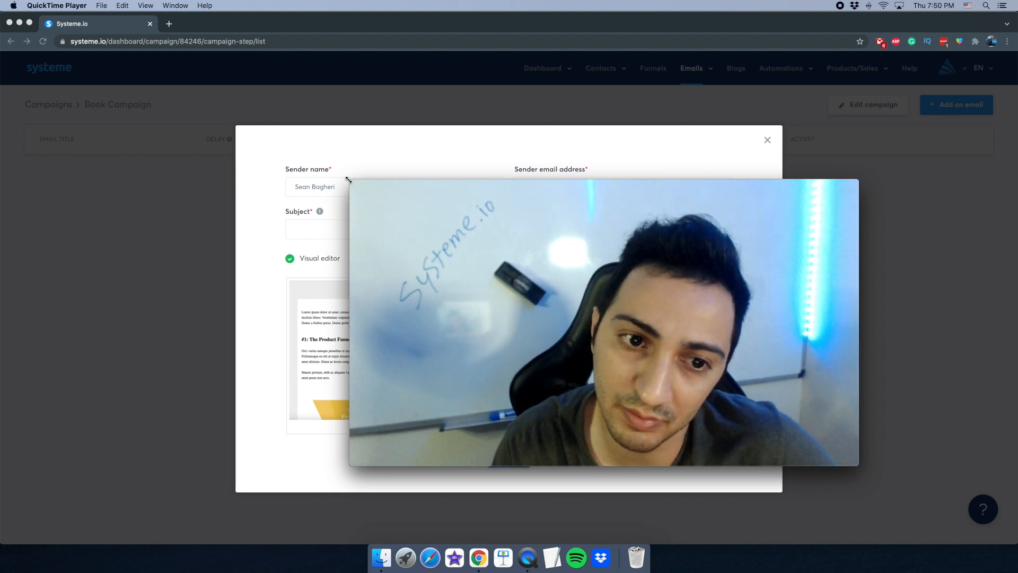
pyautogui.moveTo(351, 181); pyautogui.dragTo(484, 216)
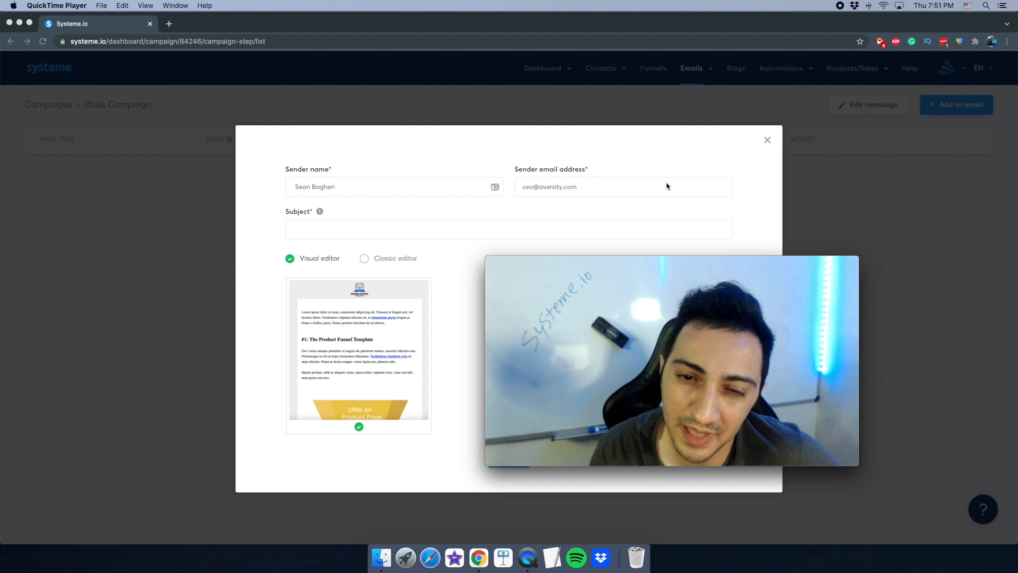
# - Give the email the subject 'Important notice', choose the laptop-photo template, and create it
pyautogui.click(368, 242)
pyautogui.click(346, 234)
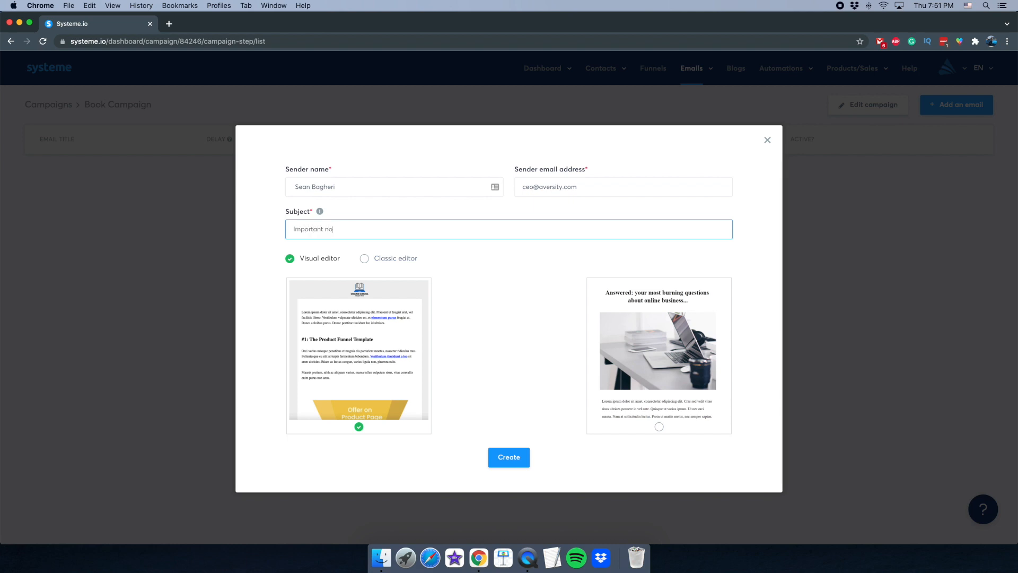
pyautogui.click(492, 269)
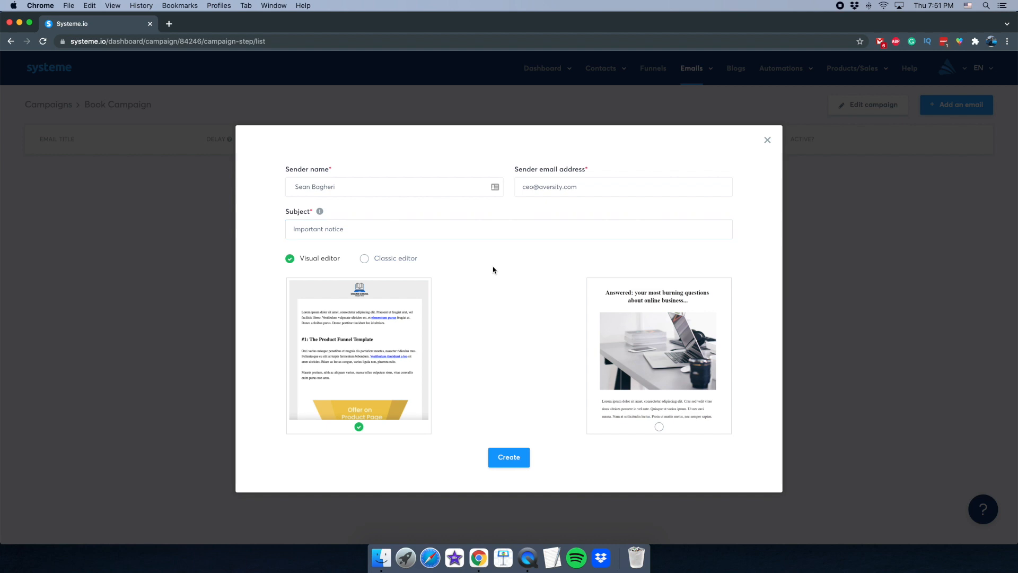
pyautogui.click(594, 368)
pyautogui.click(515, 459)
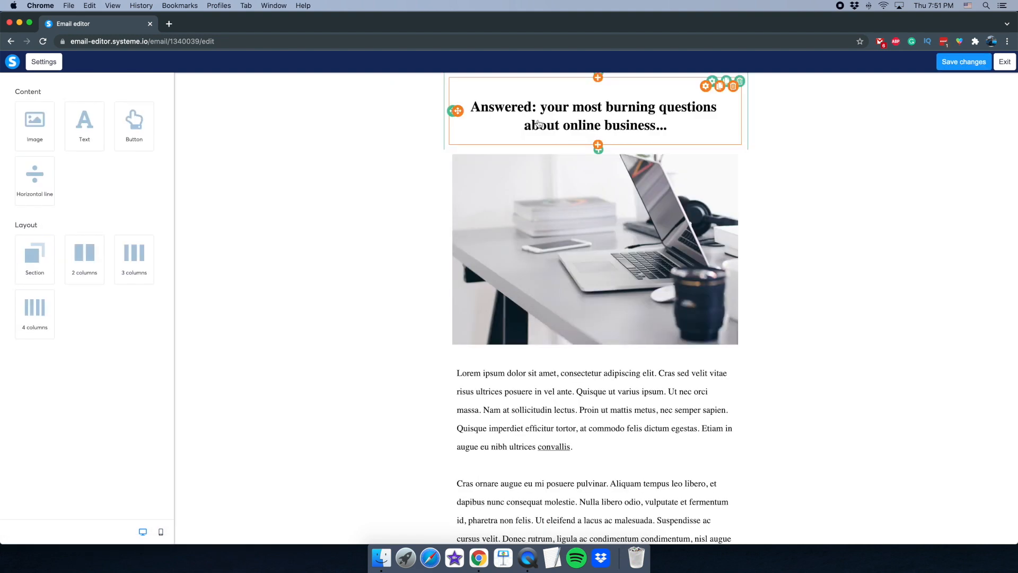
# - Inspect the email's heading and first body paragraph without changing them, then exit the editor
pyautogui.click(522, 120)
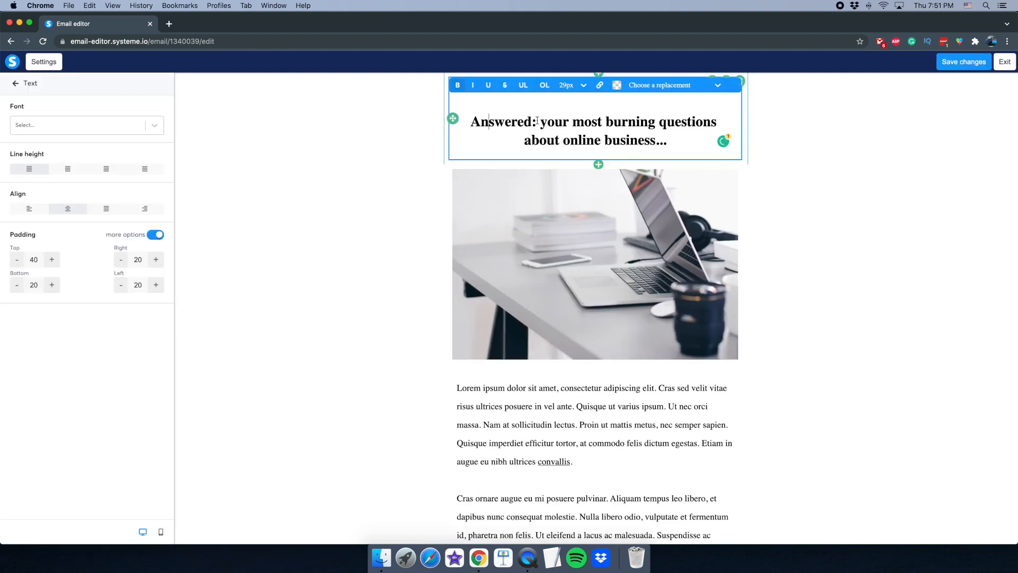
pyautogui.click(287, 302)
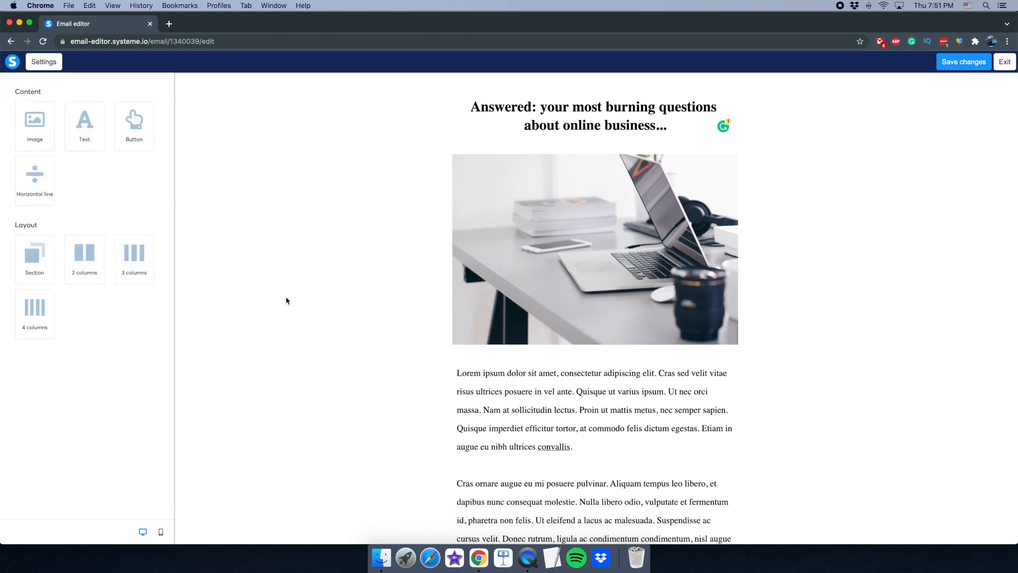
pyautogui.scroll(-7, 508, 432)
pyautogui.scroll(5, 477, 411)
pyautogui.scroll(-7, 478, 411)
pyautogui.scroll(10, 432, 409)
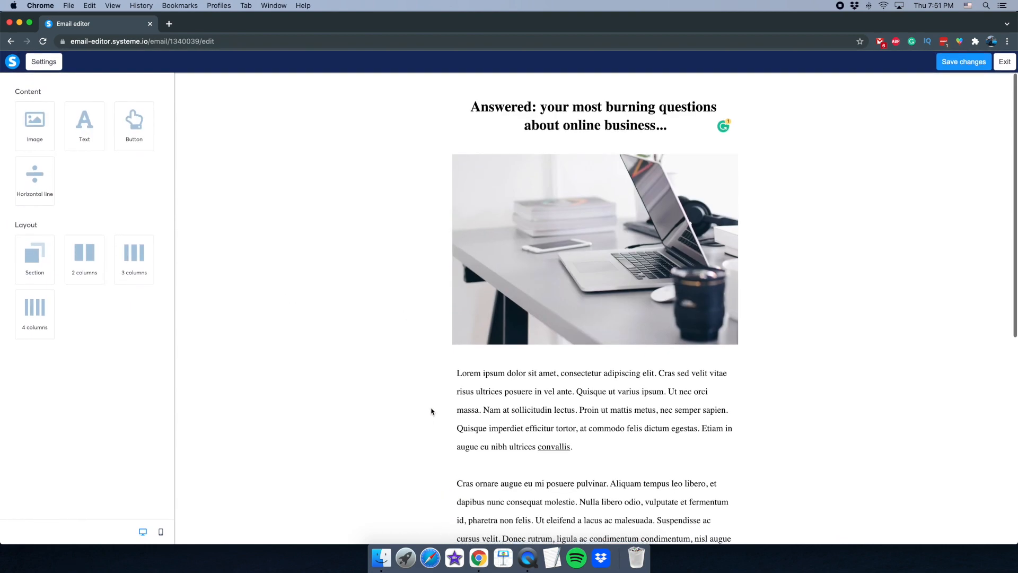
pyautogui.scroll(-7, 432, 411)
pyautogui.scroll(5, 478, 408)
pyautogui.scroll(-3, 504, 403)
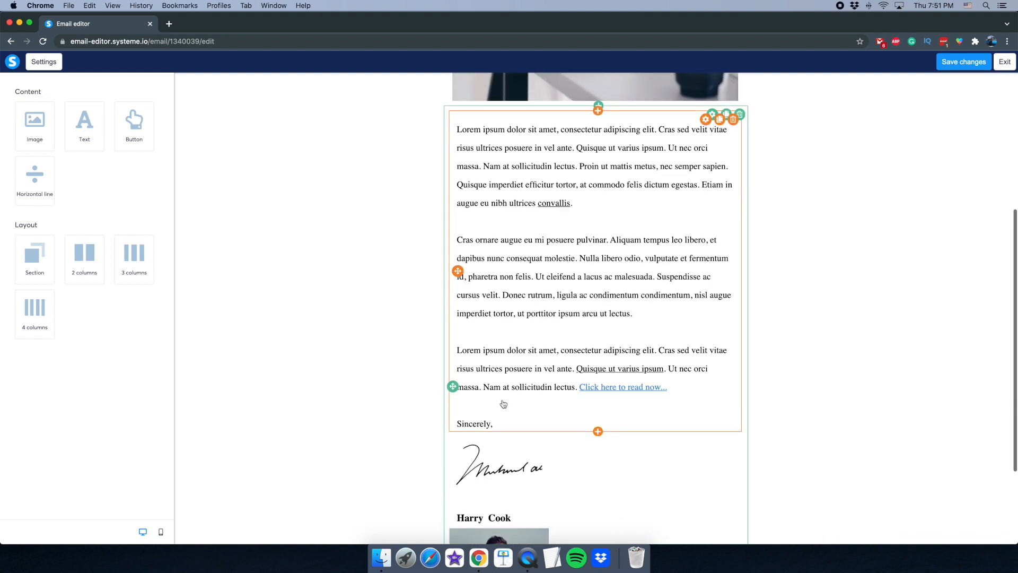
pyautogui.scroll(5, 504, 404)
pyautogui.click(493, 421)
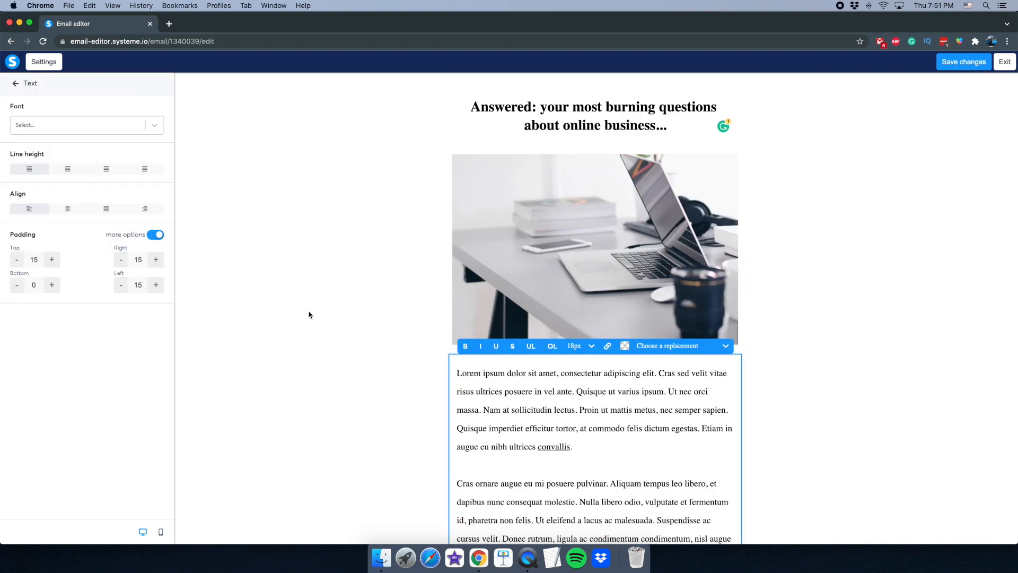
pyautogui.click(309, 314)
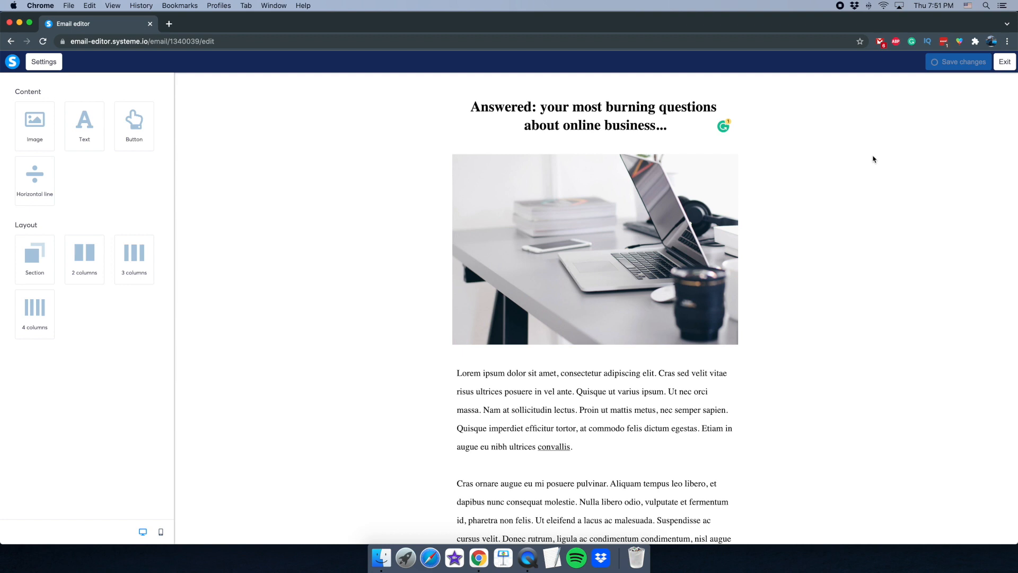
pyautogui.click(999, 65)
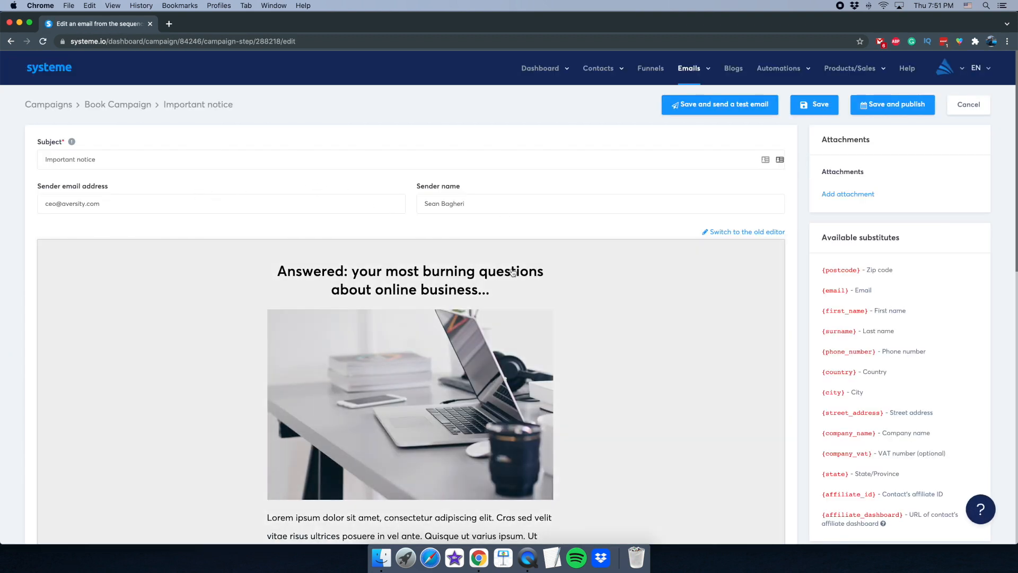
# - Set the Important notice email's sending delay to 0 days
pyautogui.scroll(-3, 234, 246)
pyautogui.scroll(-5, 234, 246)
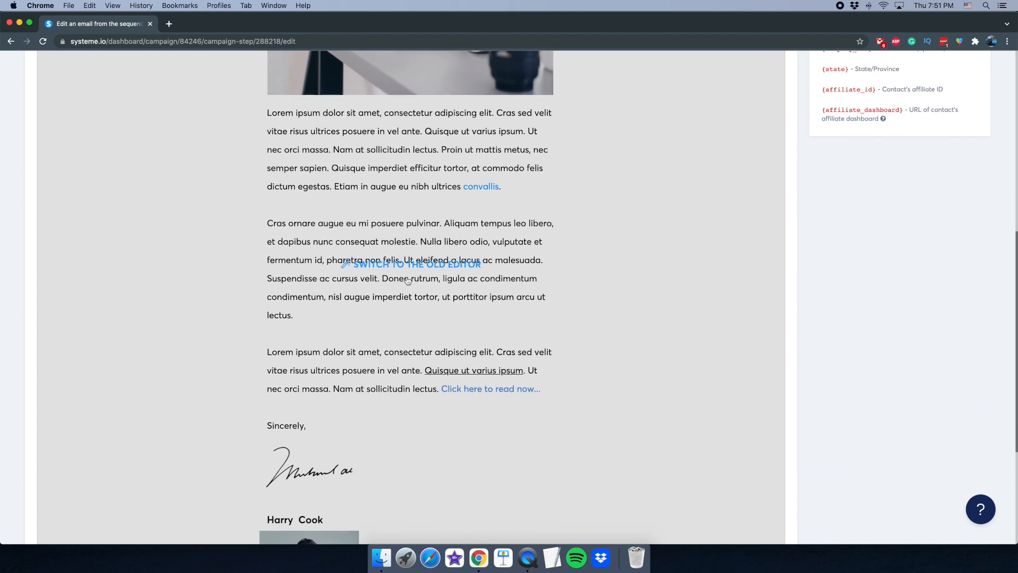
pyautogui.scroll(8, 256, 289)
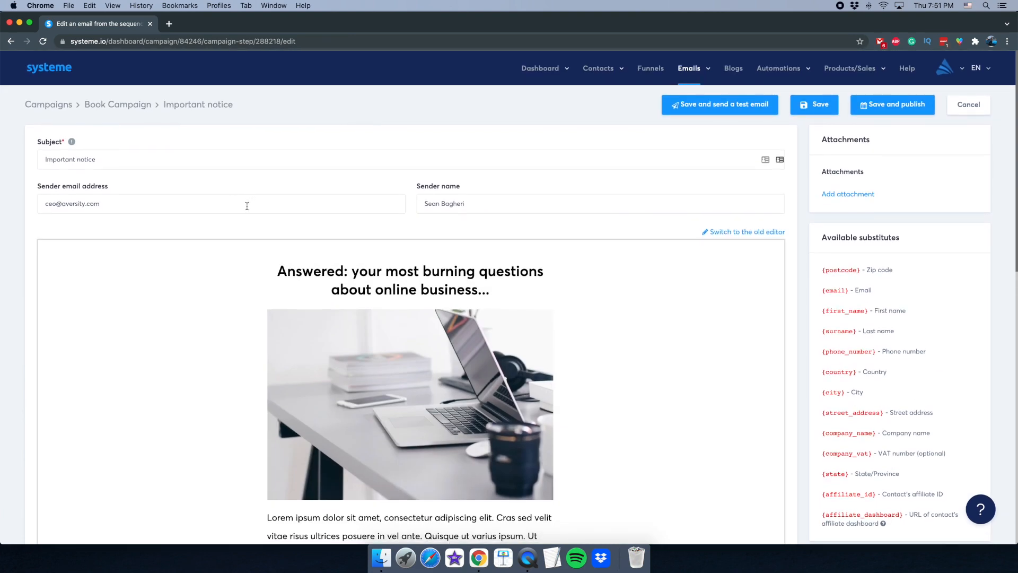
pyautogui.click(882, 109)
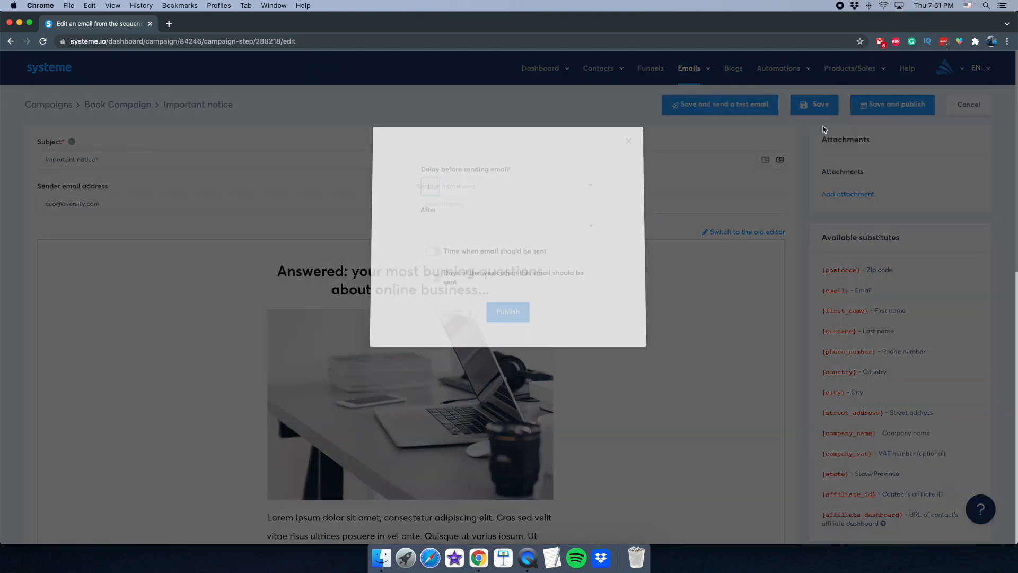
pyautogui.click(530, 558)
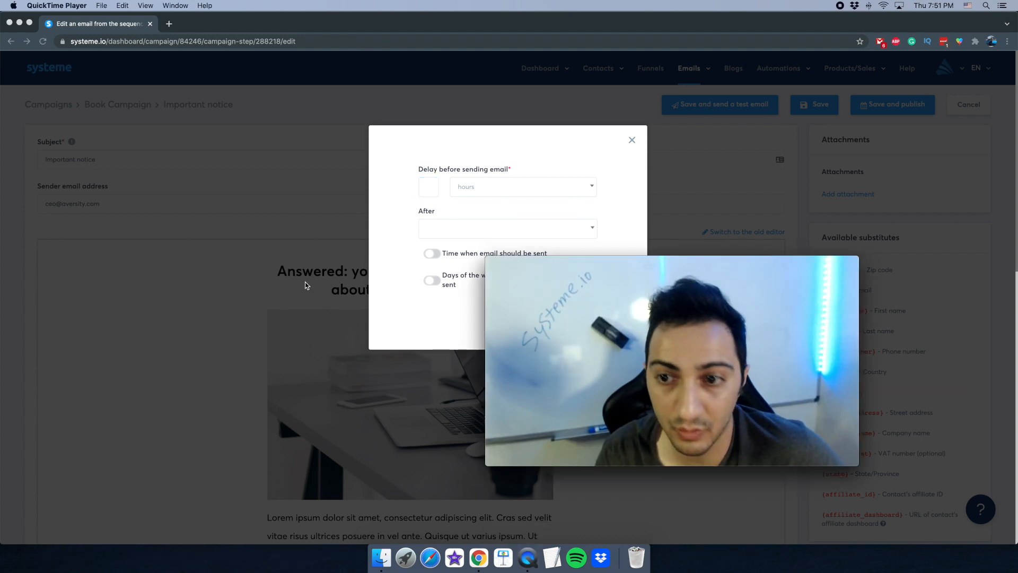
pyautogui.moveTo(637, 261); pyautogui.dragTo(727, 277)
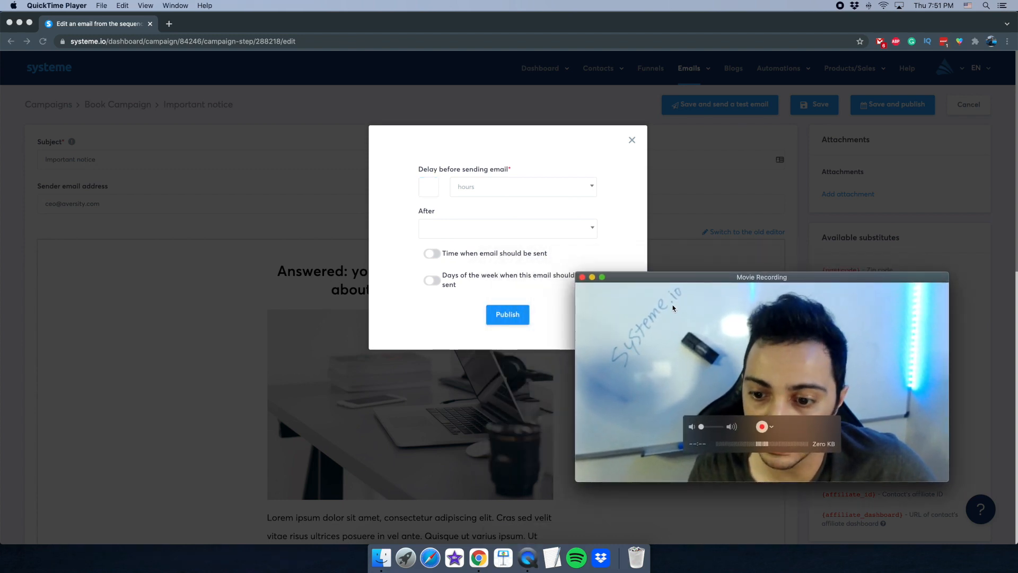
pyautogui.click(429, 190)
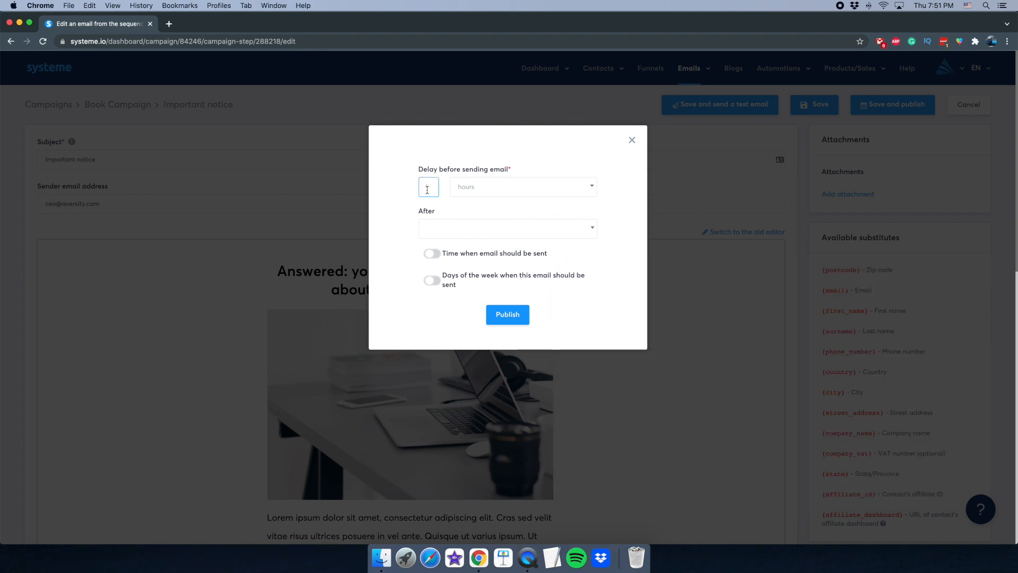
pyautogui.click(477, 186)
pyautogui.click(478, 223)
pyautogui.click(458, 228)
pyautogui.click(458, 227)
pyautogui.click(528, 557)
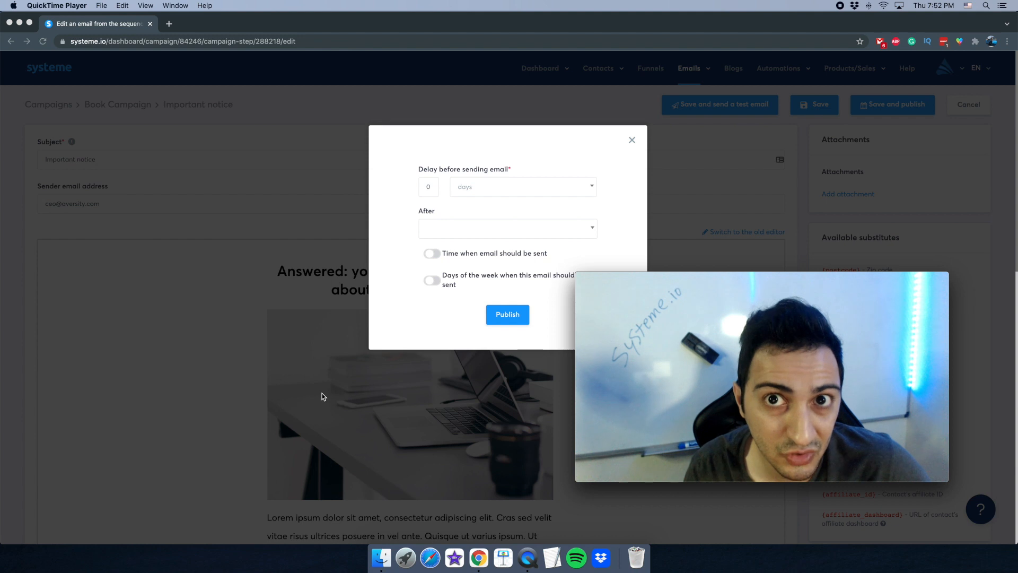
pyautogui.click(430, 268)
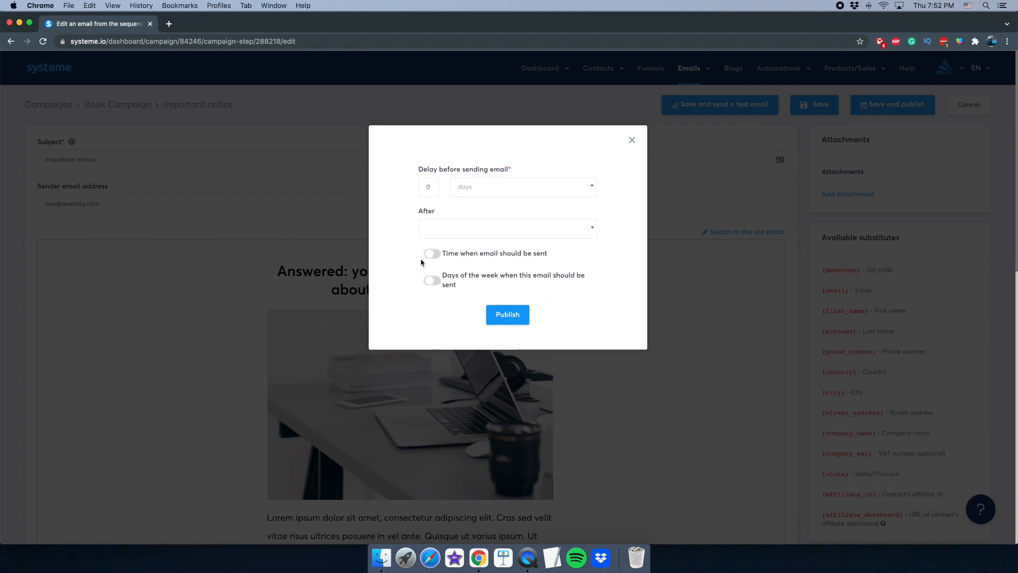
# - Try the specific sending-time option and leave it switched off
pyautogui.click(433, 256)
pyautogui.click(436, 257)
pyautogui.click(437, 258)
pyautogui.click(436, 287)
pyautogui.click(433, 257)
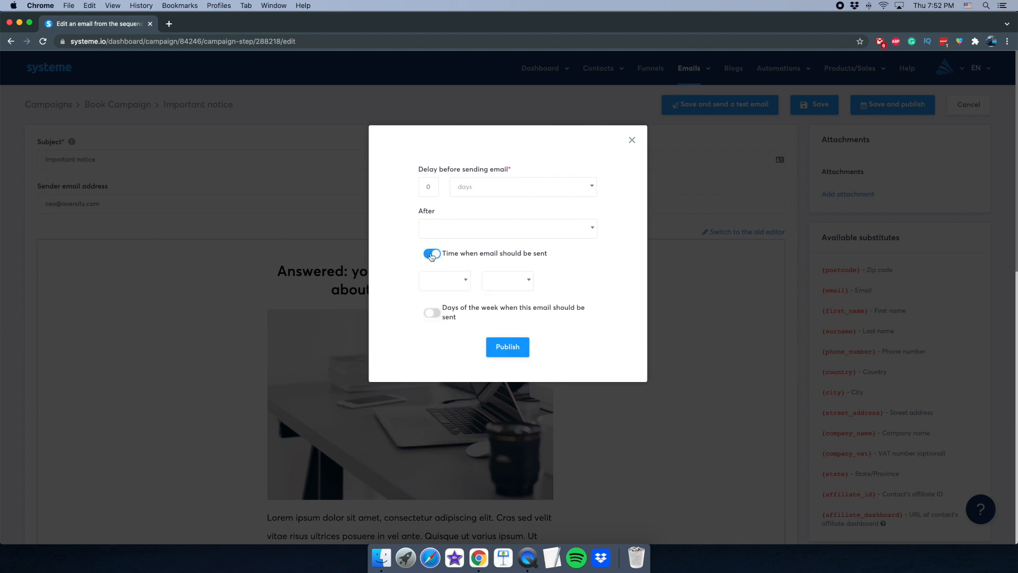
pyautogui.click(433, 257)
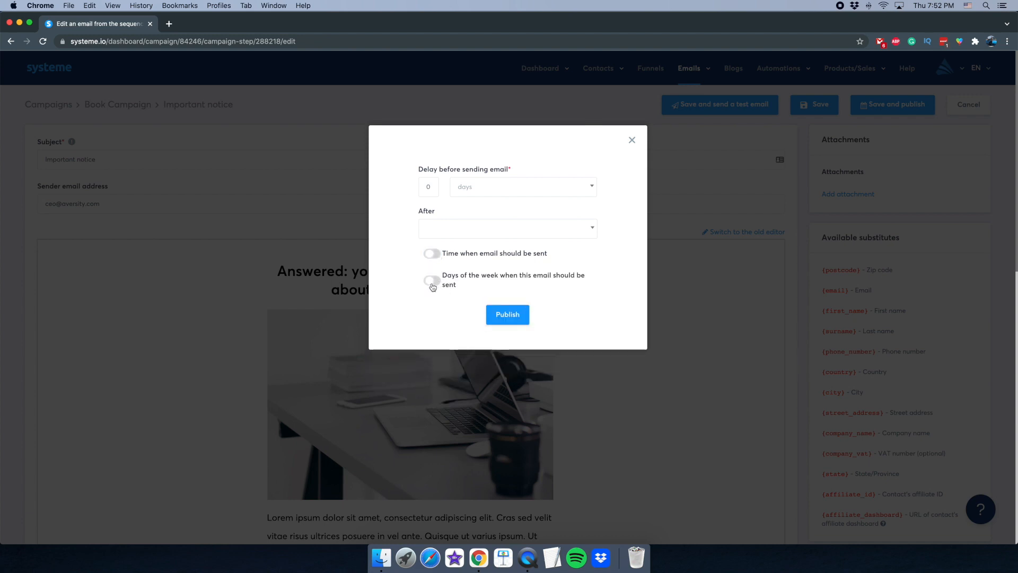
# - Leave the days-of-week restriction off and publish the email
pyautogui.click(432, 286)
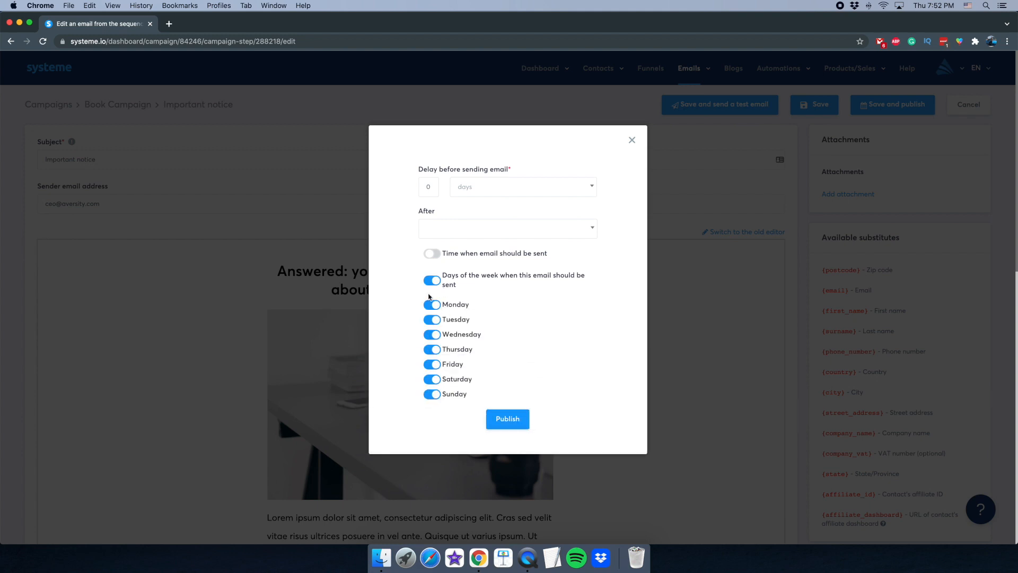
pyautogui.click(528, 558)
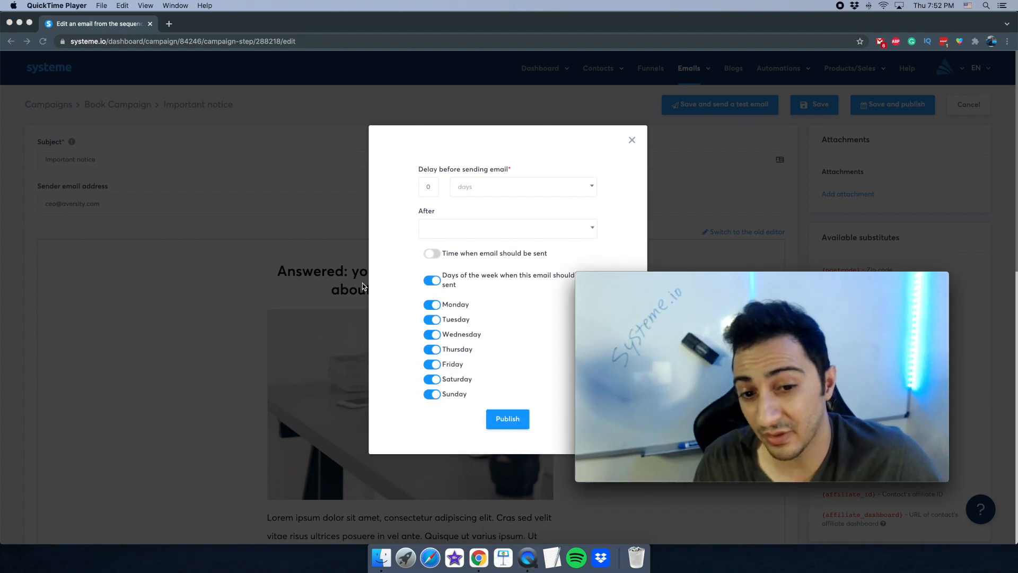
pyautogui.moveTo(576, 273); pyautogui.dragTo(677, 258)
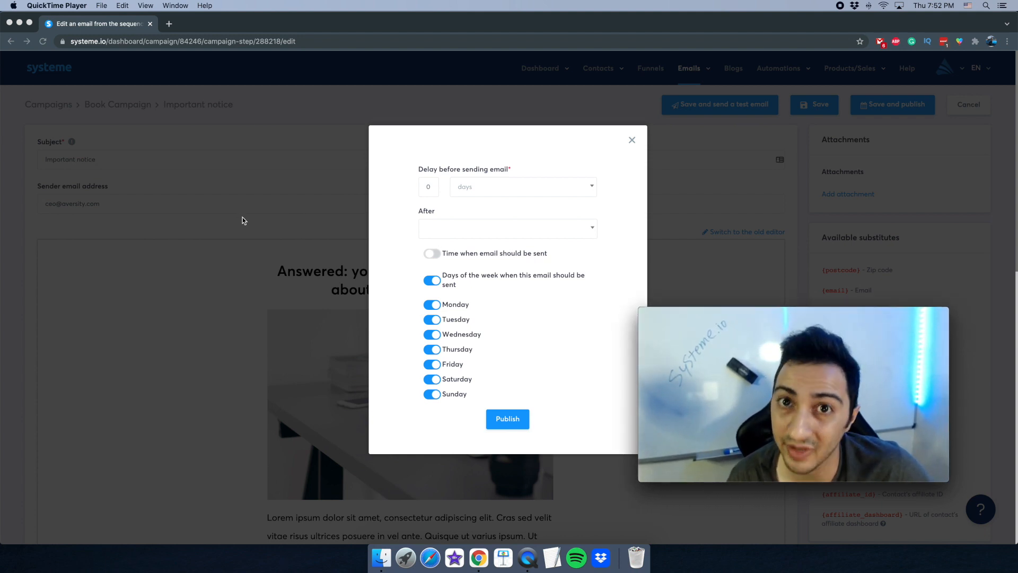
pyautogui.click(433, 283)
pyautogui.click(432, 283)
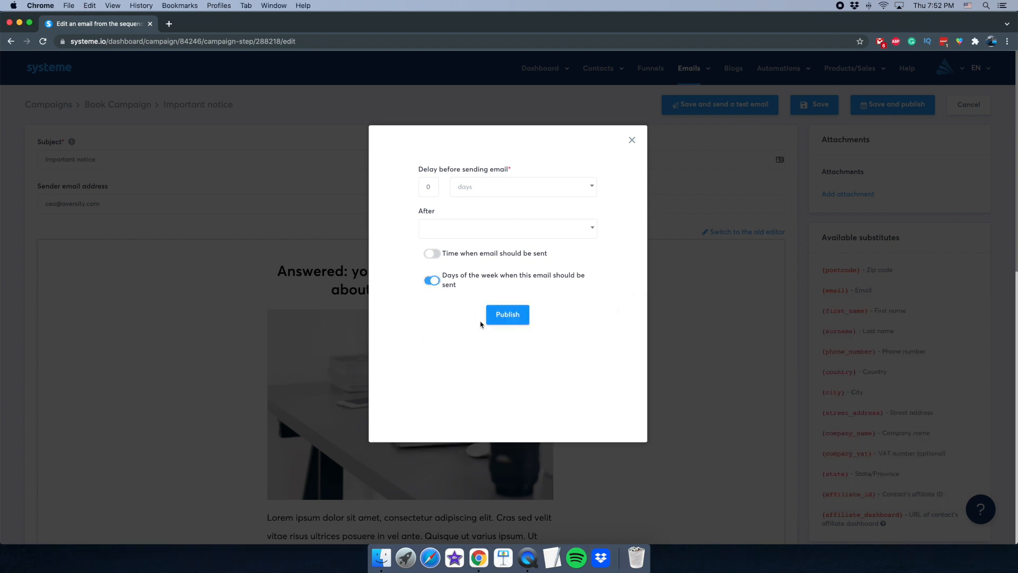
pyautogui.click(515, 558)
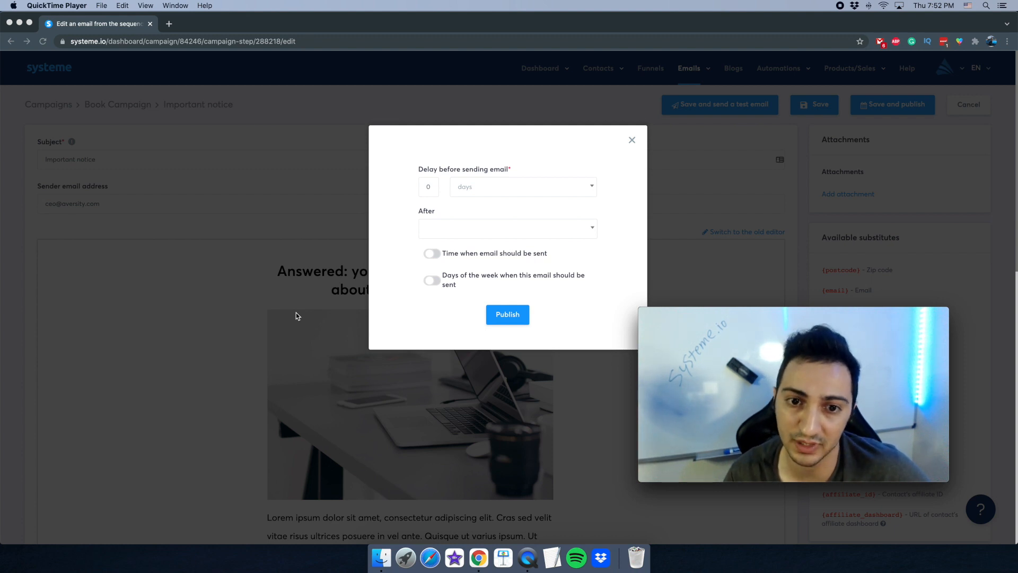
pyautogui.click(436, 329)
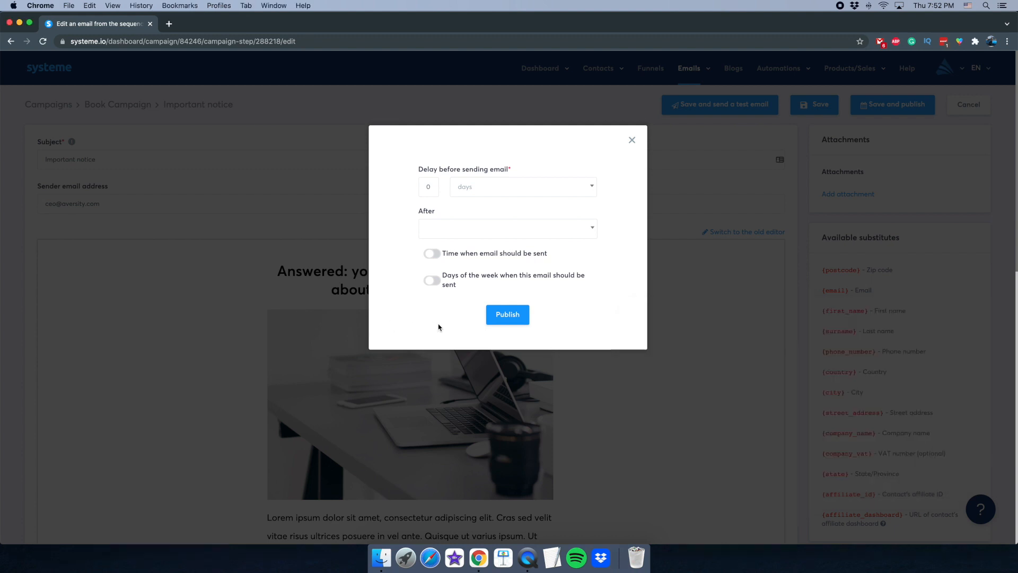
pyautogui.click(498, 324)
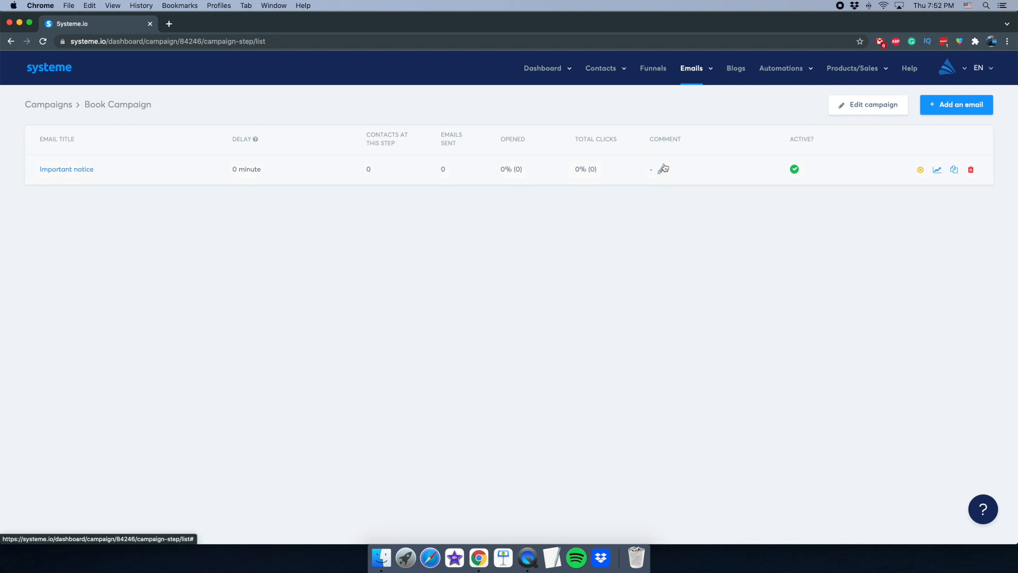
# - Go from the Book Campaign emails back to all campaigns, then to the Funnels list
pyautogui.click(53, 105)
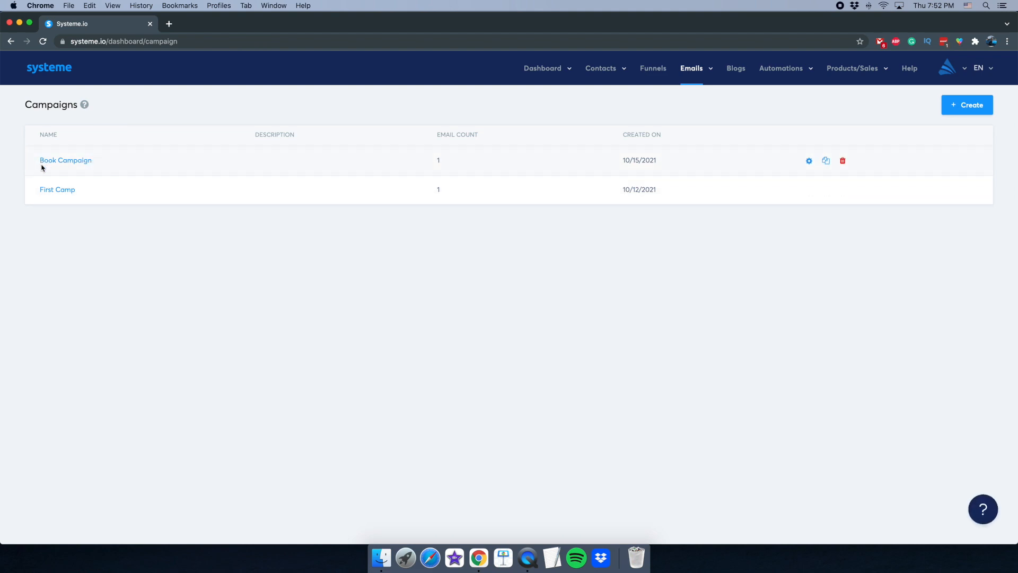
pyautogui.click(653, 67)
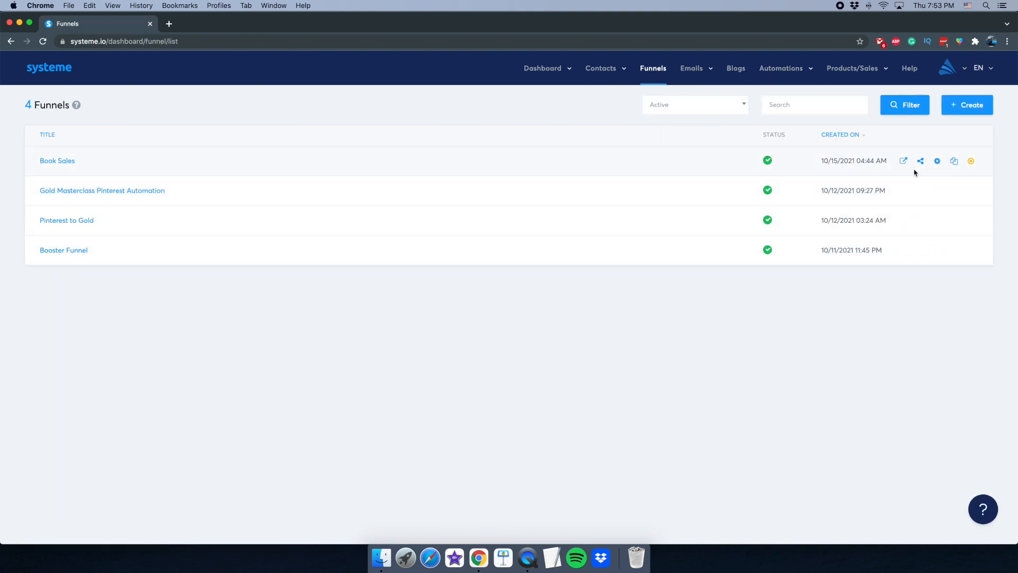
# - Switch the Book Sales New sale rule's campaign from First Camp to Book Campaign and save it
pyautogui.click(937, 161)
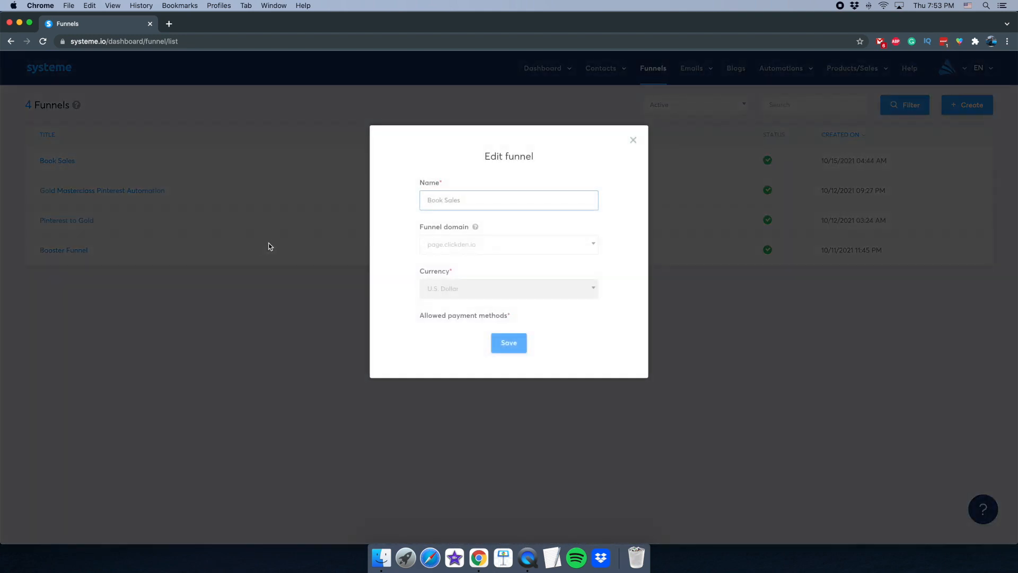
pyautogui.click(634, 139)
pyautogui.click(63, 161)
pyautogui.click(343, 140)
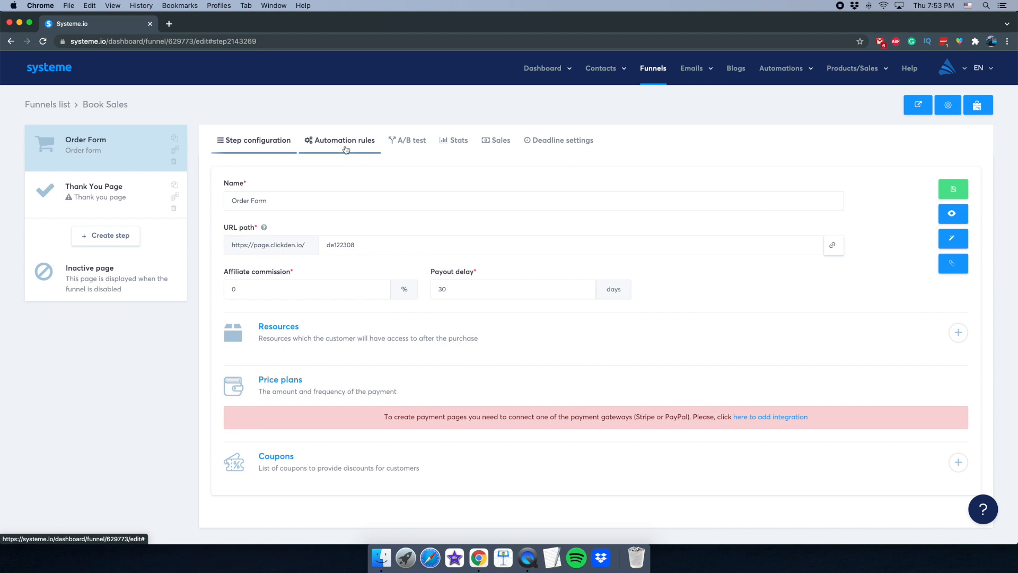
pyautogui.click(332, 223)
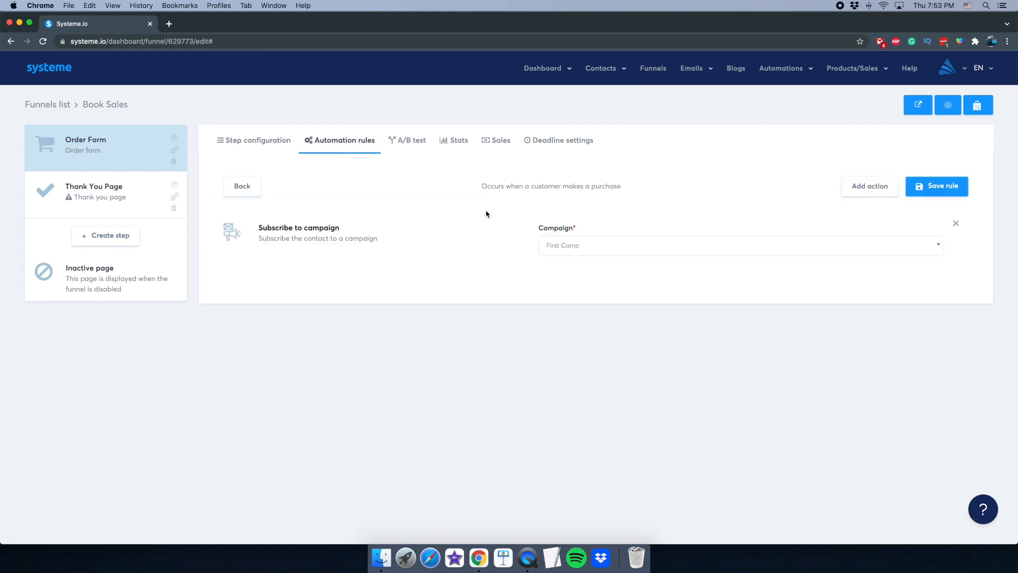
pyautogui.click(591, 248)
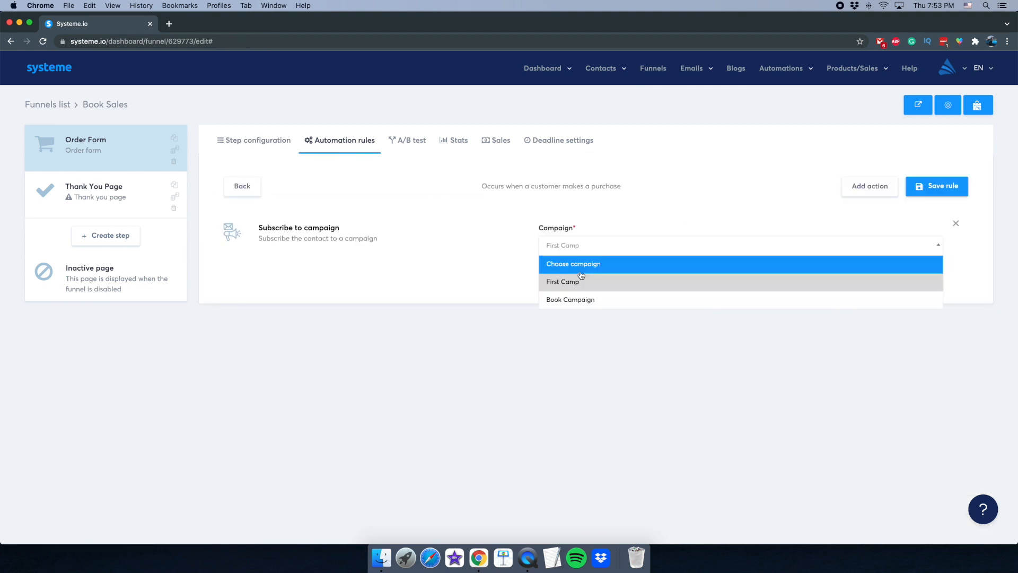
pyautogui.click(580, 301)
pyautogui.click(922, 191)
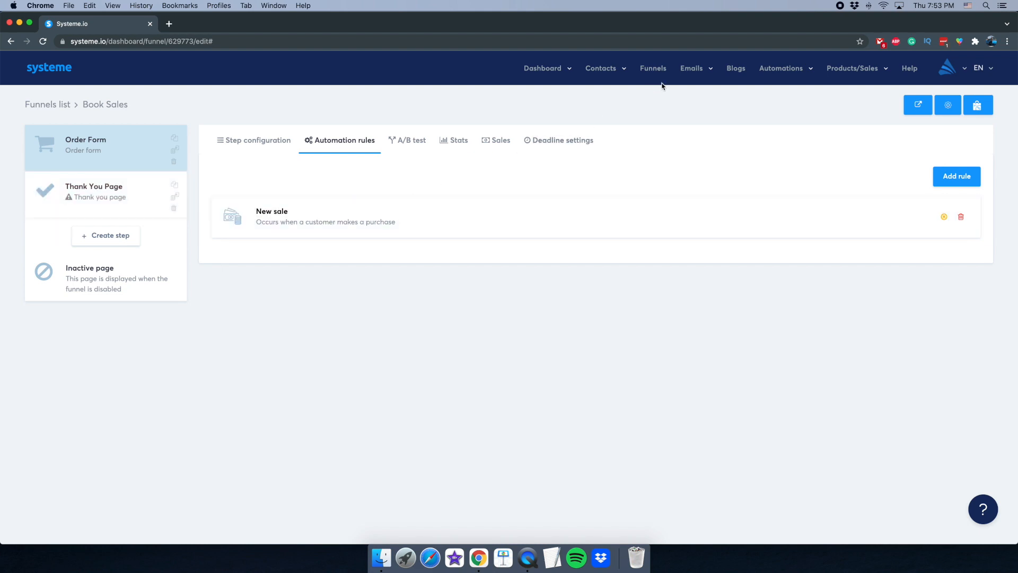
pyautogui.moveTo(692, 69)
# - Start a new blog named My Personal Blog on the page.clickden.io domain with its URL path
pyautogui.click(737, 72)
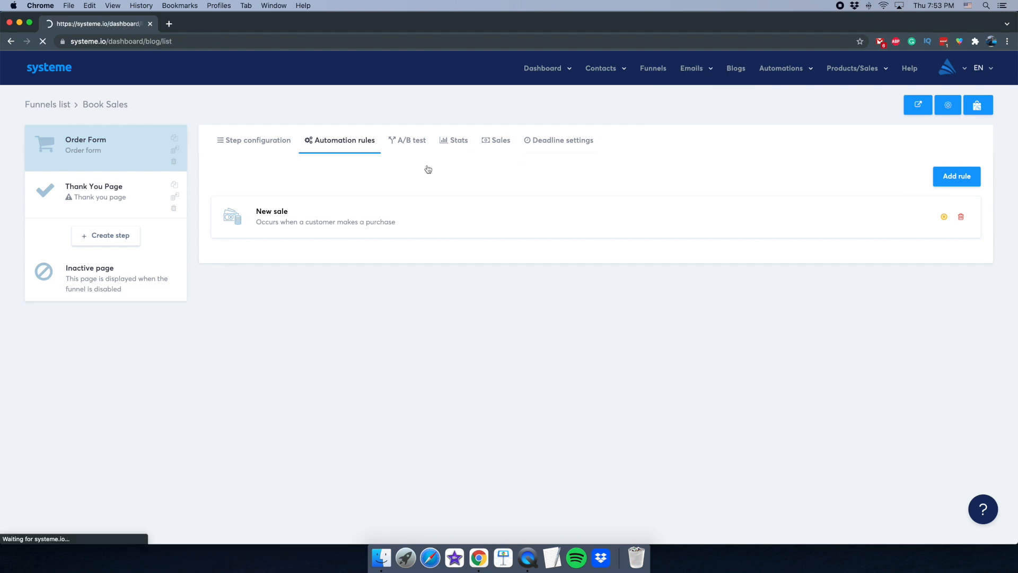
pyautogui.click(941, 112)
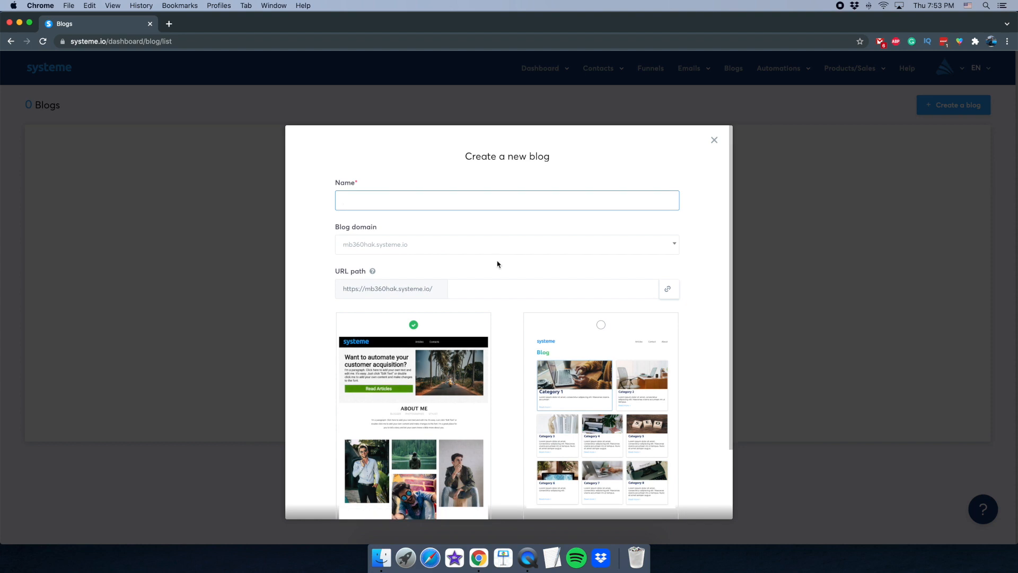
pyautogui.click(528, 557)
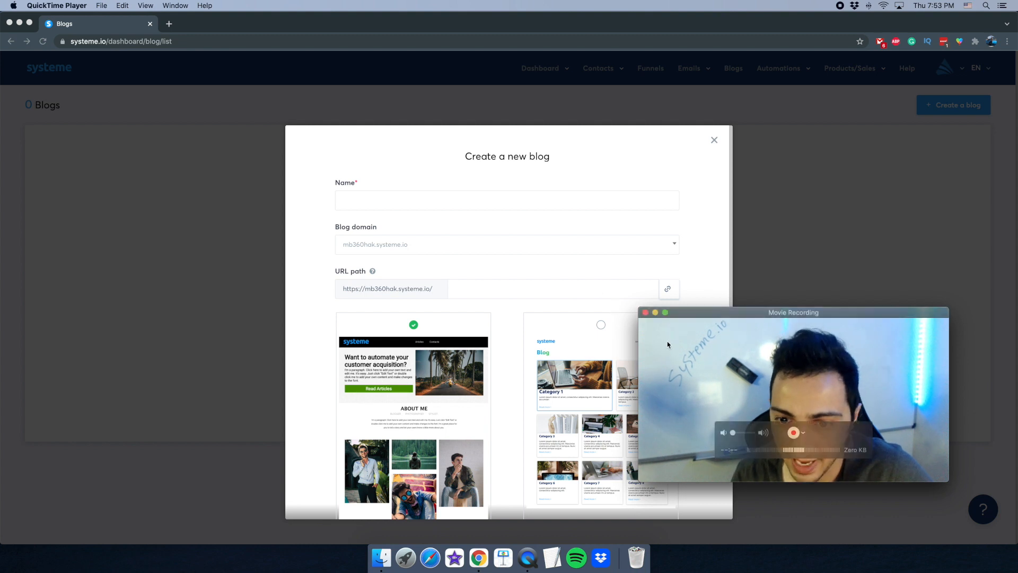
pyautogui.moveTo(790, 318); pyautogui.dragTo(819, 260)
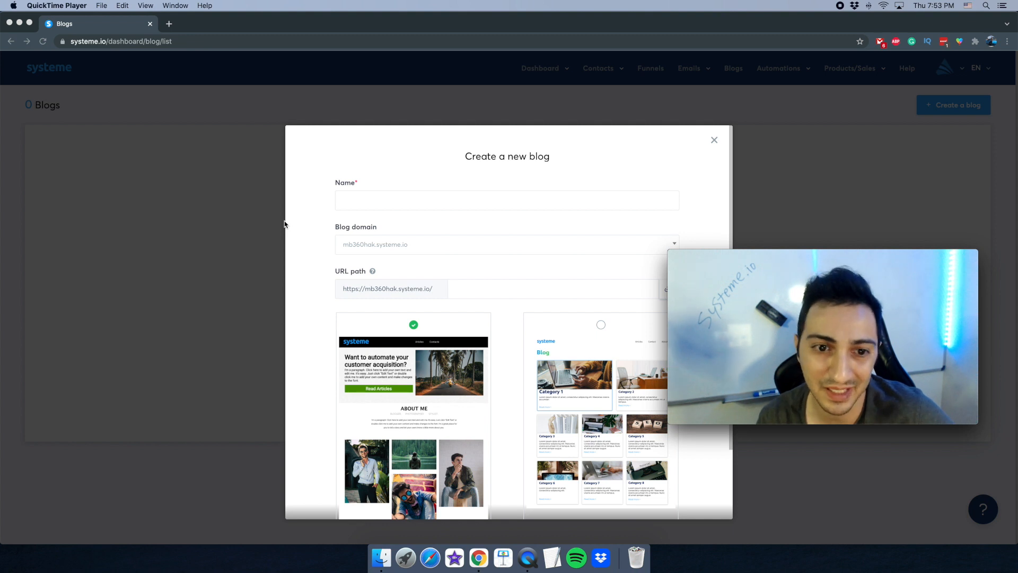
pyautogui.click(347, 202)
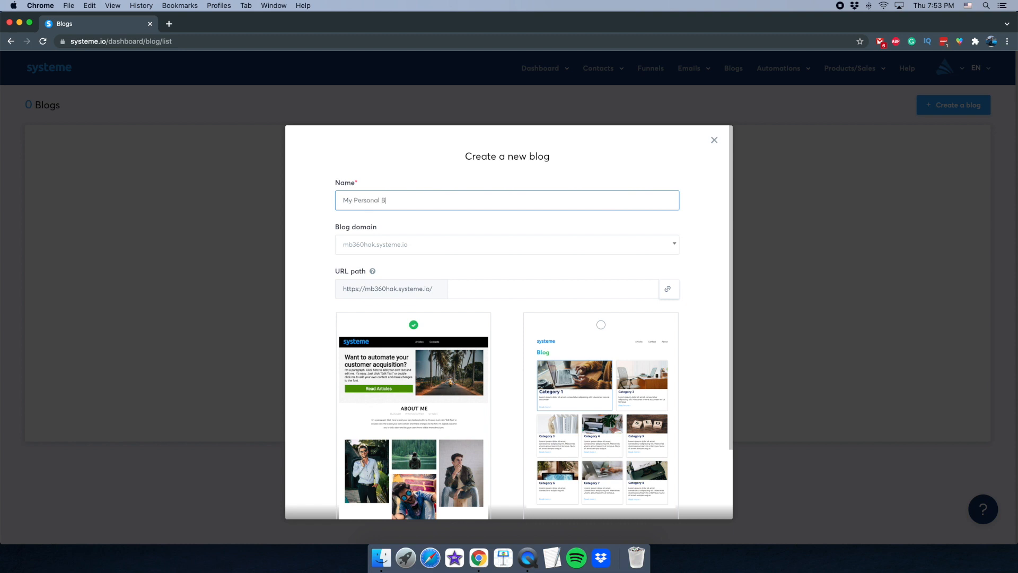
pyautogui.click(409, 252)
pyautogui.click(391, 282)
pyautogui.click(458, 289)
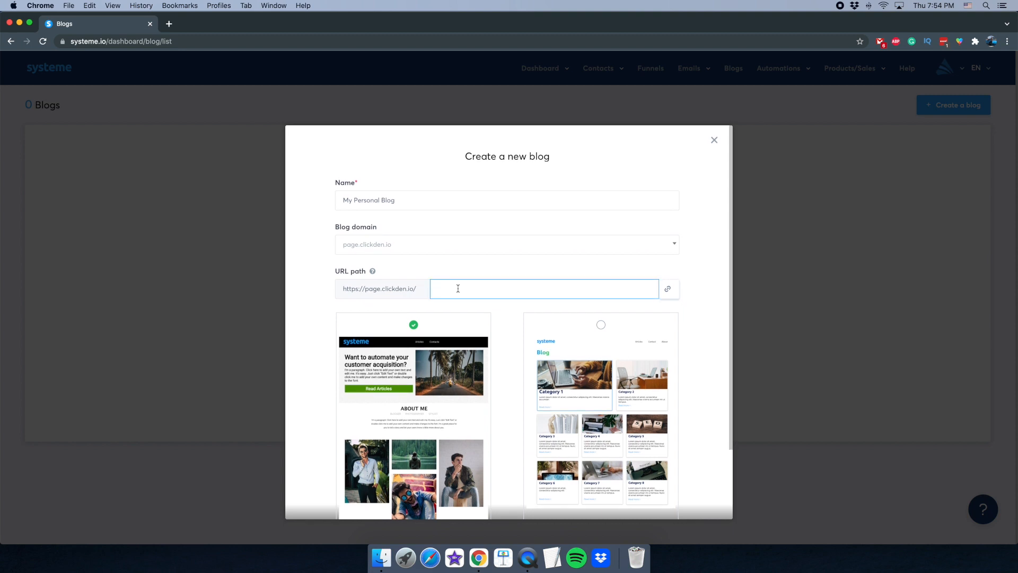
pyautogui.click(456, 269)
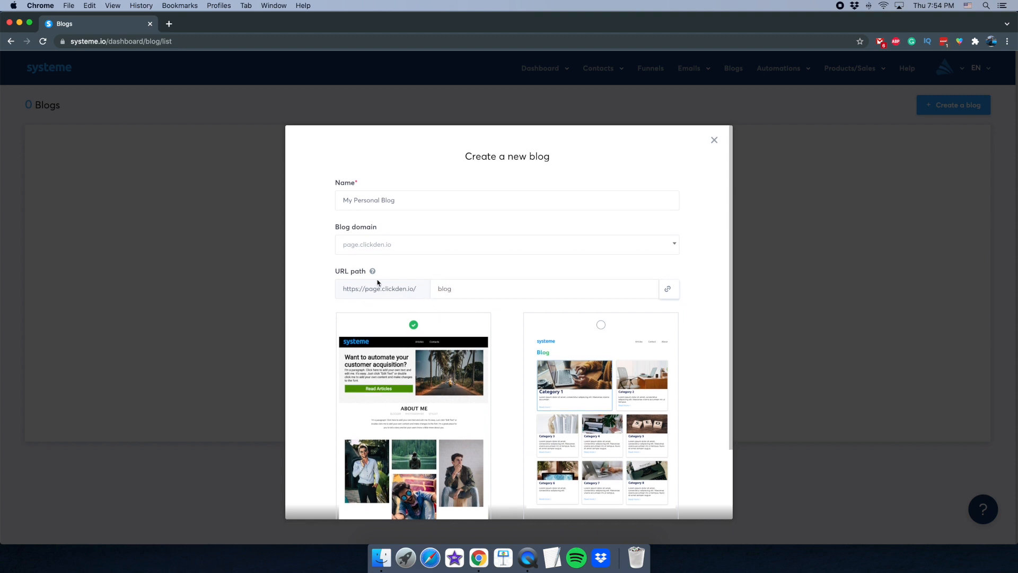
# - Preview the category-grid template, select it, and create the blog from it
pyautogui.scroll(-3, 411, 424)
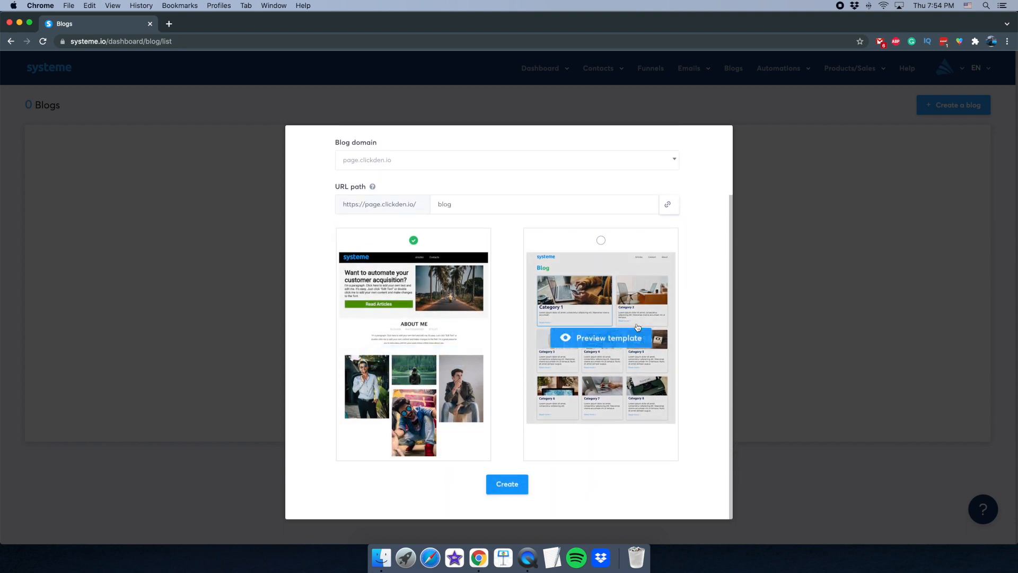
pyautogui.click(589, 343)
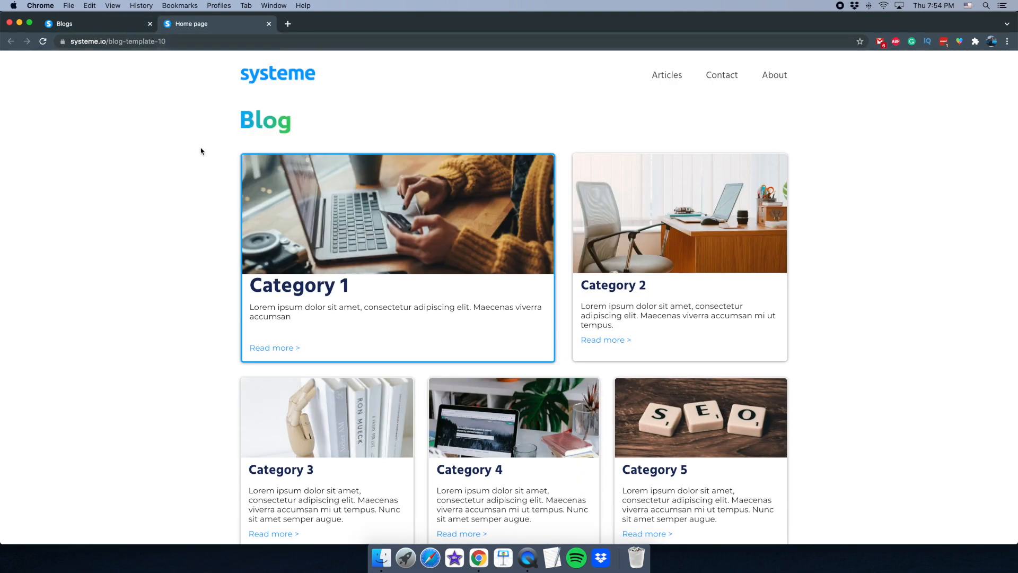
pyautogui.scroll(-5, 200, 152)
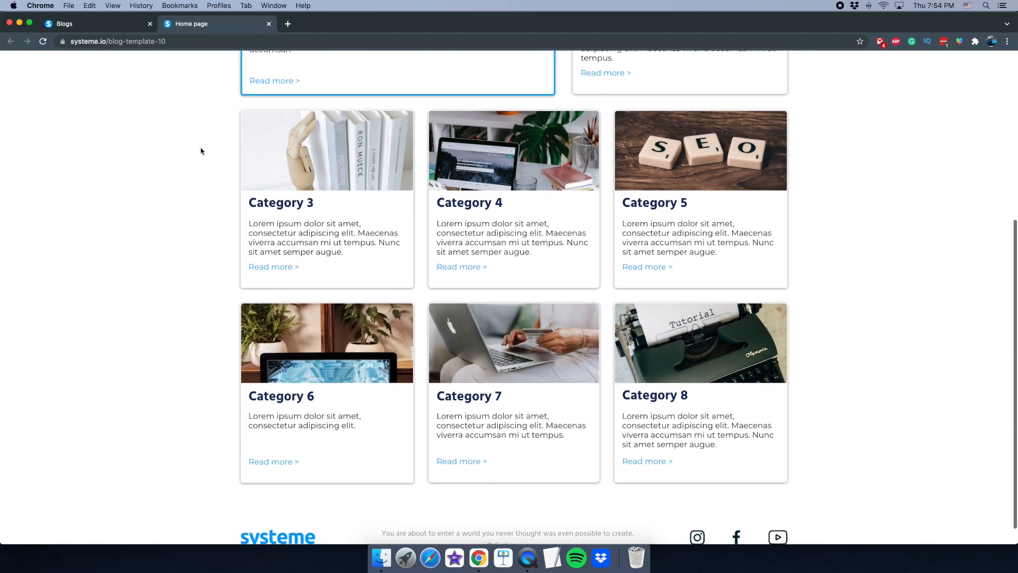
pyautogui.click(269, 24)
pyautogui.click(573, 375)
pyautogui.click(500, 485)
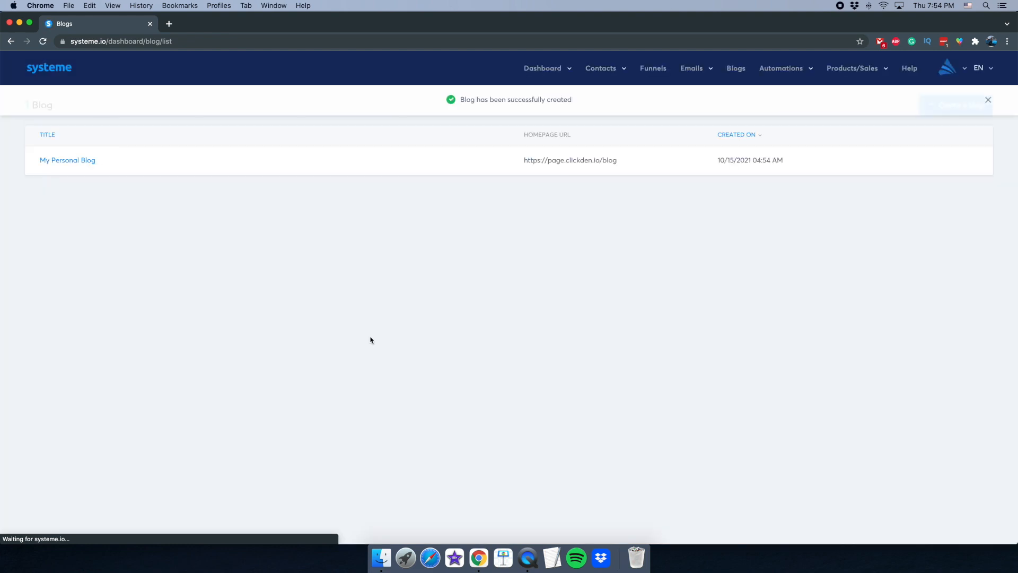
# - Open My Personal Blog and view the live blog in a new tab
pyautogui.click(79, 162)
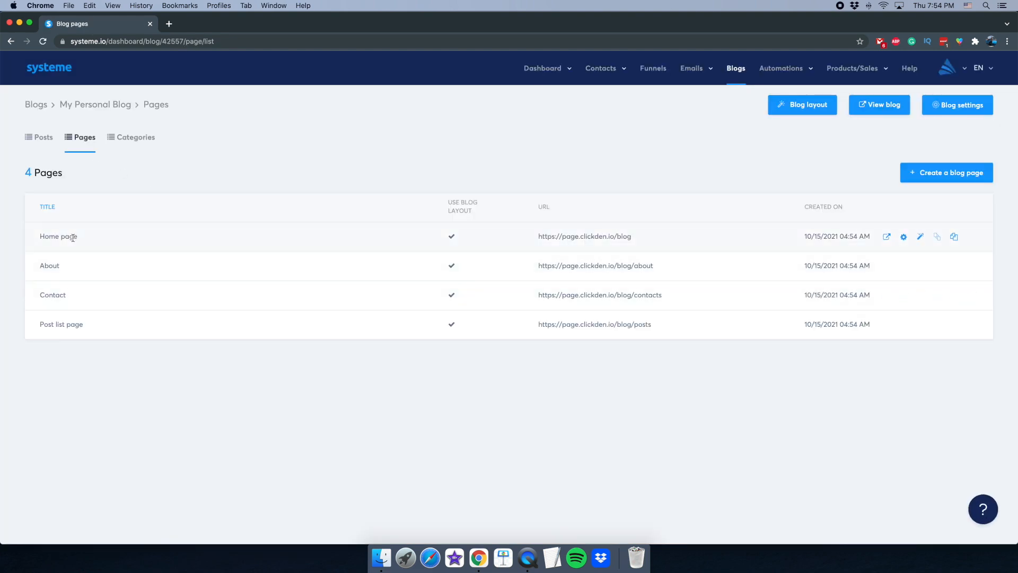
pyautogui.click(528, 556)
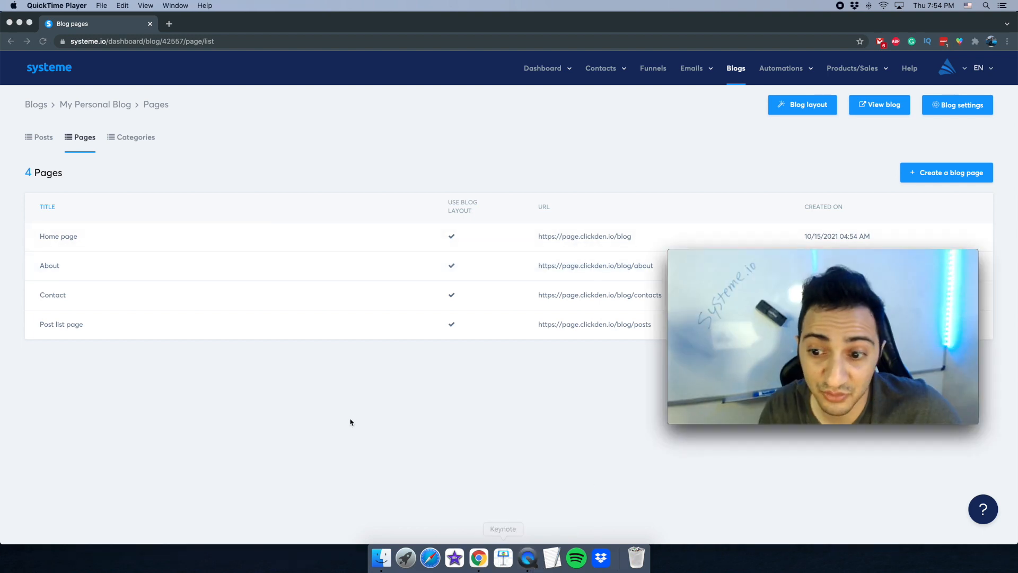
pyautogui.click(348, 375)
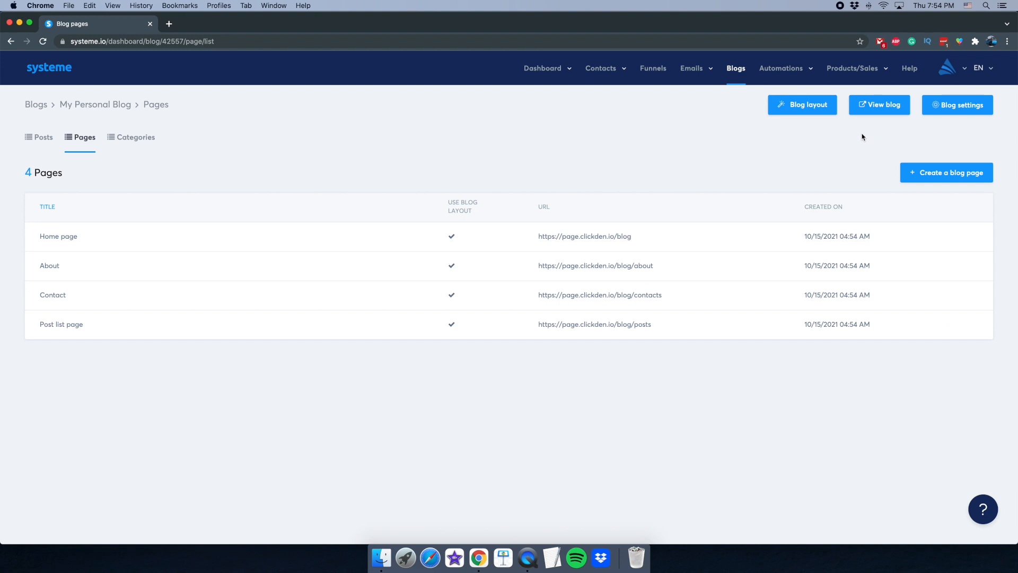
pyautogui.click(873, 105)
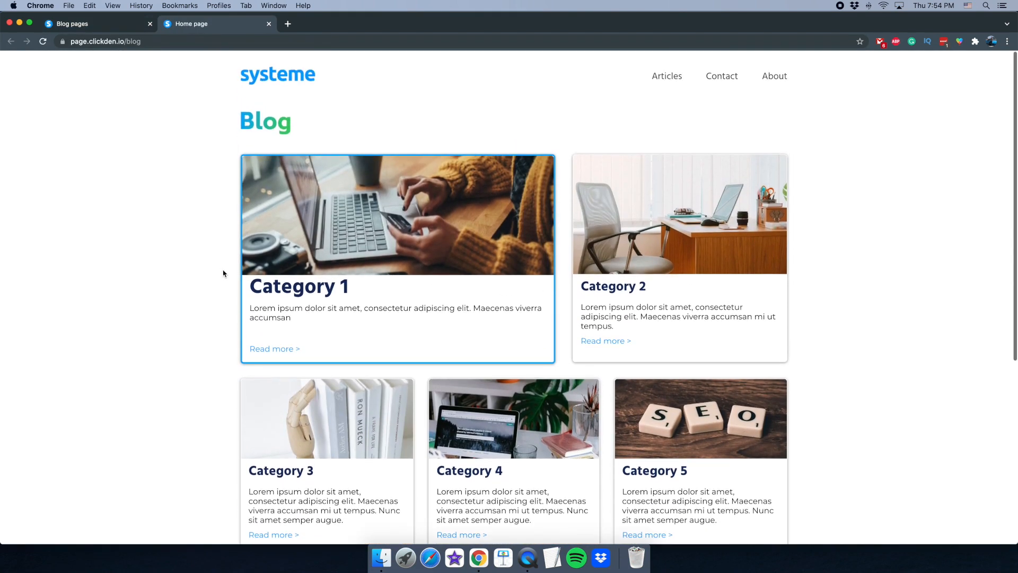
# - Browse the live Articles, Contact and About pages, then return to the blog's Pages list
pyautogui.click(666, 76)
pyautogui.click(722, 77)
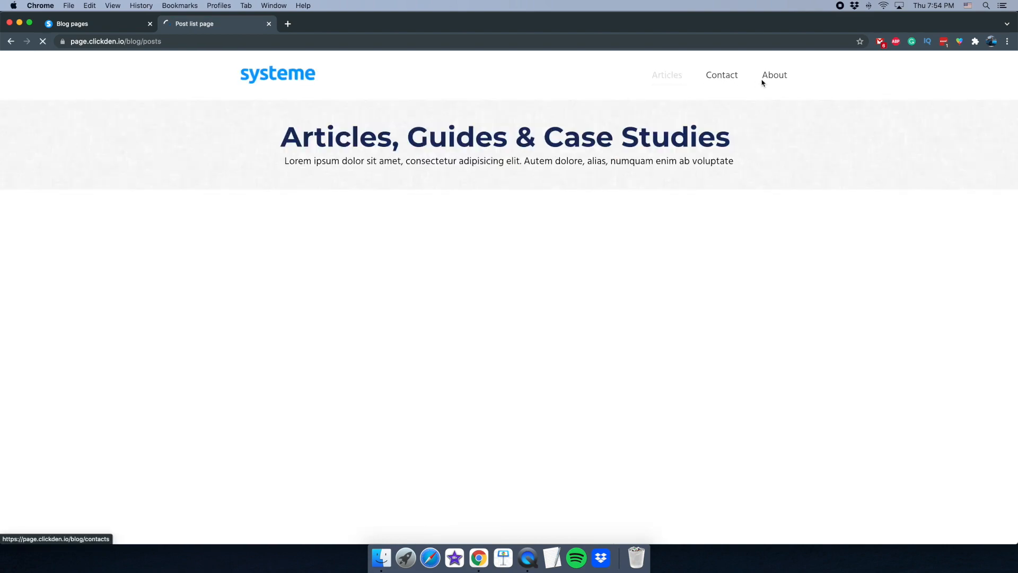
pyautogui.scroll(-20, 477, 401)
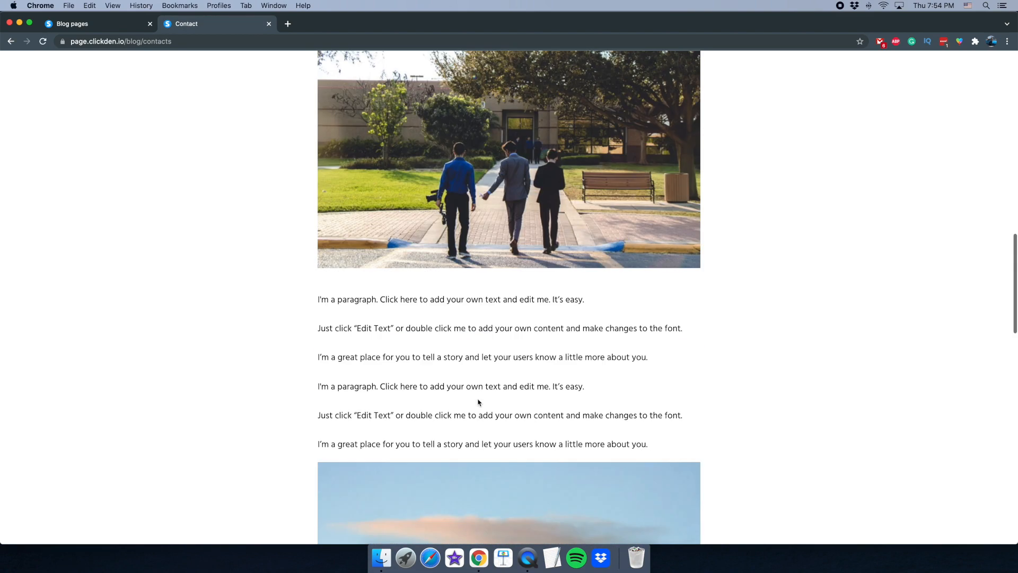
pyautogui.scroll(20, 479, 401)
pyautogui.click(777, 77)
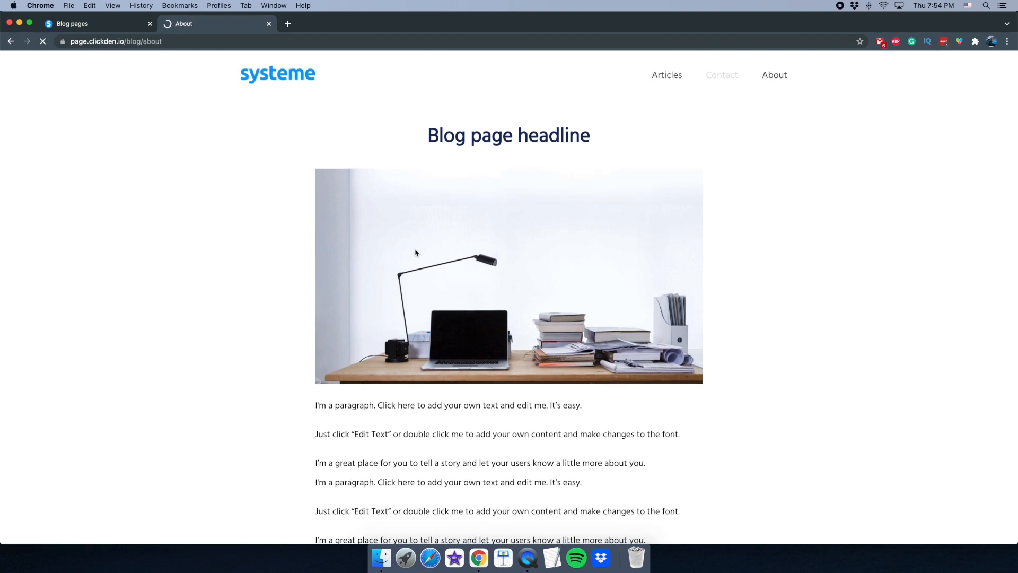
pyautogui.click(268, 24)
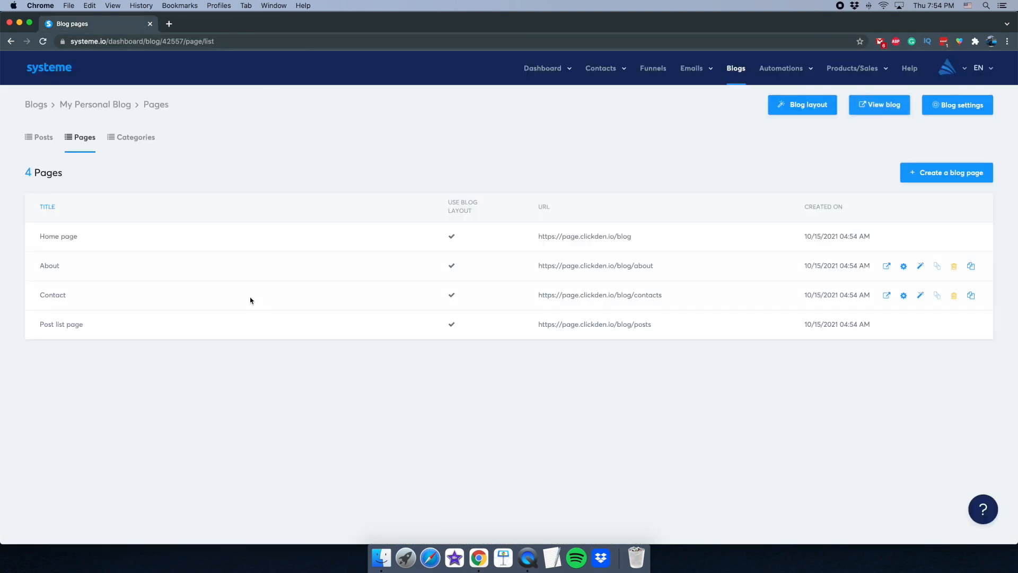
pyautogui.click(528, 558)
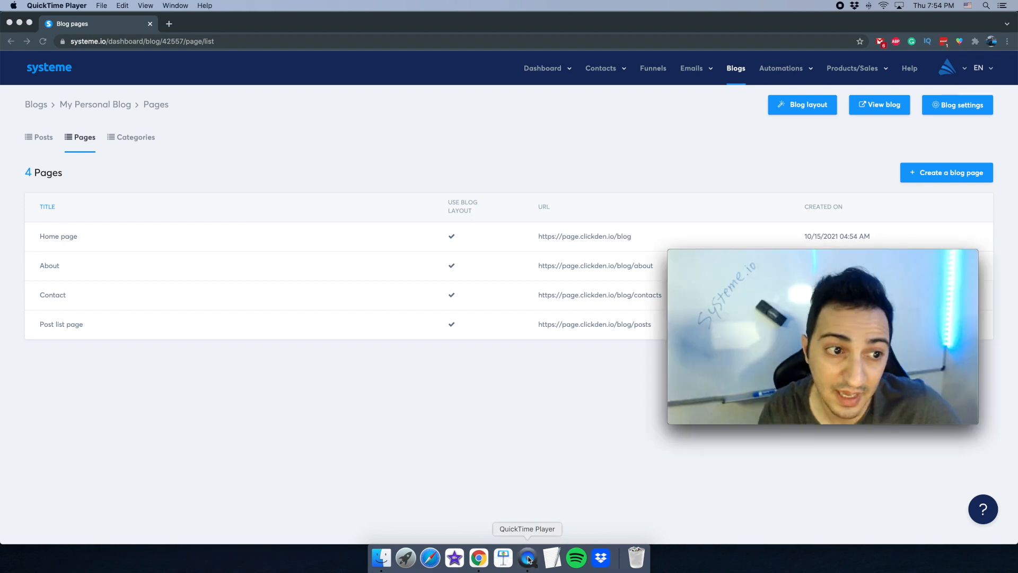
pyautogui.click(345, 402)
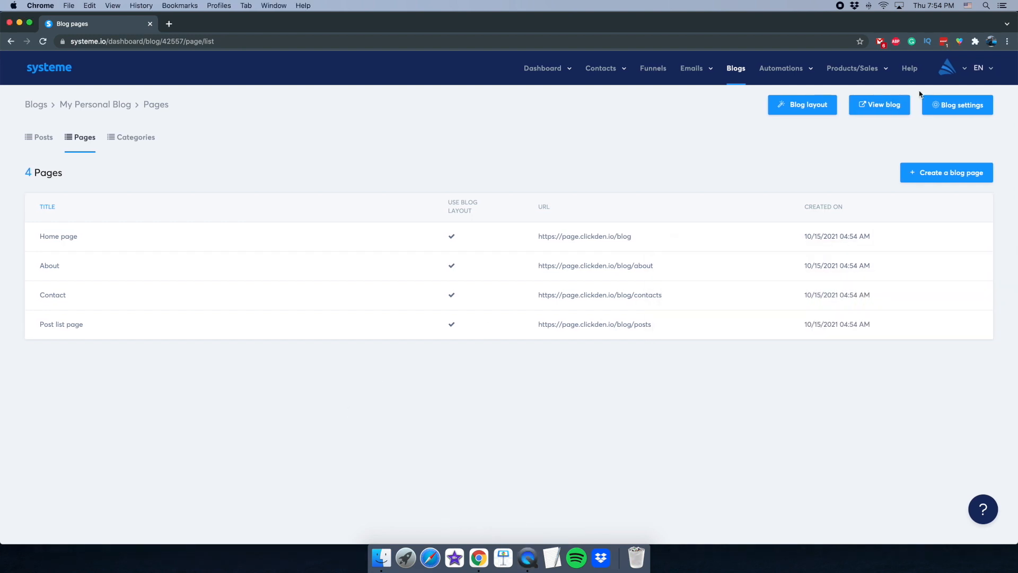
# - Open the Rules page under the Automations menu
pyautogui.moveTo(794, 74)
pyautogui.click(772, 91)
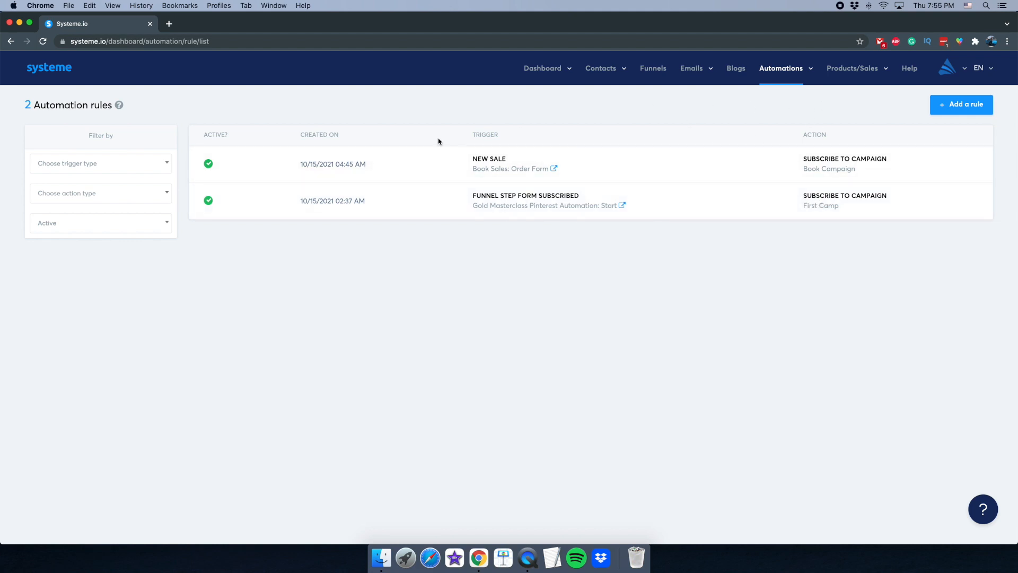
# - Create a workflow named Test from the Workflows list and open it in the builder
pyautogui.moveTo(794, 80)
pyautogui.click(773, 104)
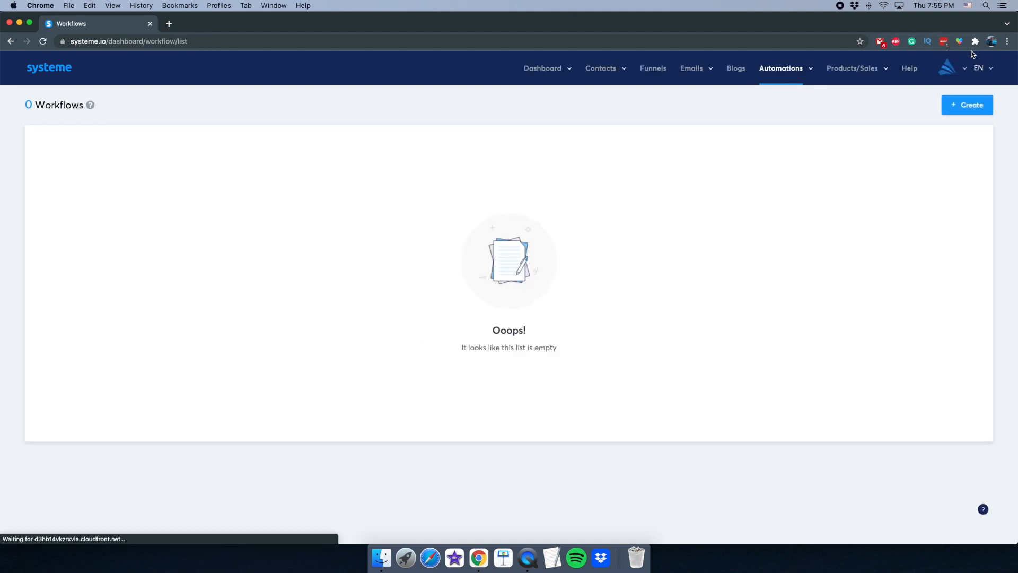
pyautogui.click(966, 105)
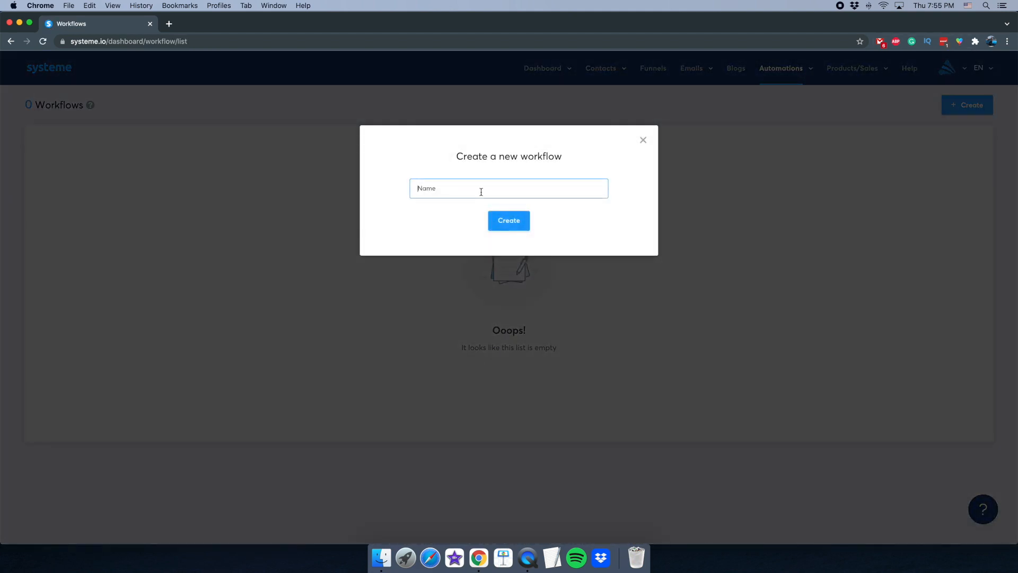
pyautogui.click(507, 227)
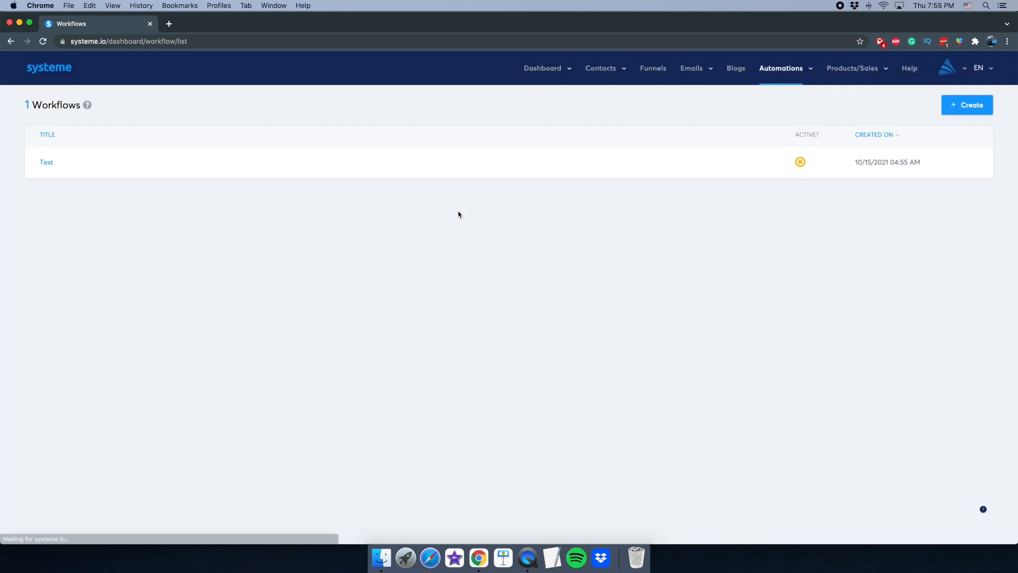
pyautogui.click(47, 165)
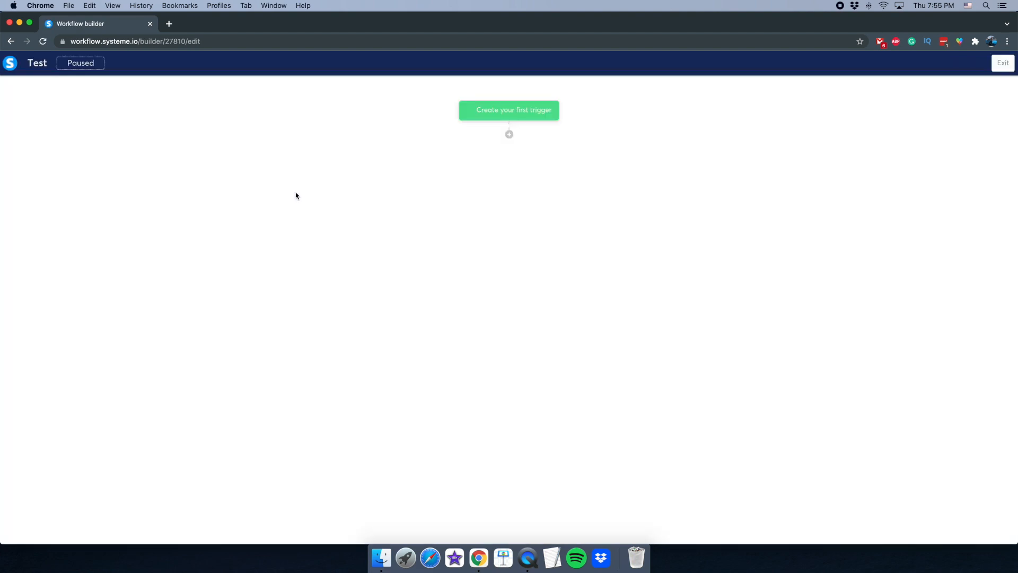
# - Add a Funnel form subscribed trigger for the Start form
pyautogui.click(542, 110)
pyautogui.click(450, 266)
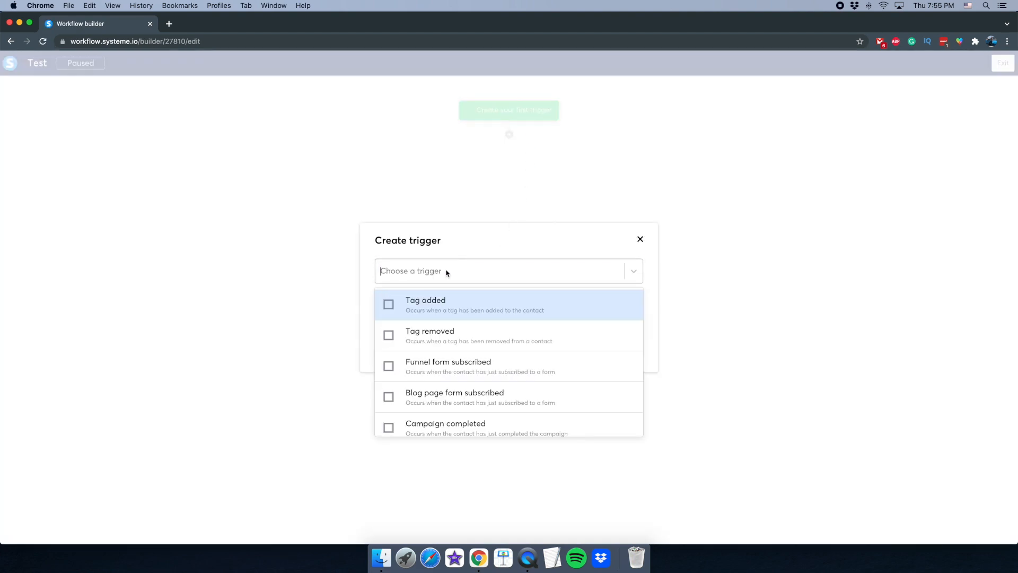
pyautogui.scroll(-3, 467, 358)
pyautogui.scroll(-3, 467, 359)
pyautogui.scroll(10, 466, 357)
pyautogui.click(529, 570)
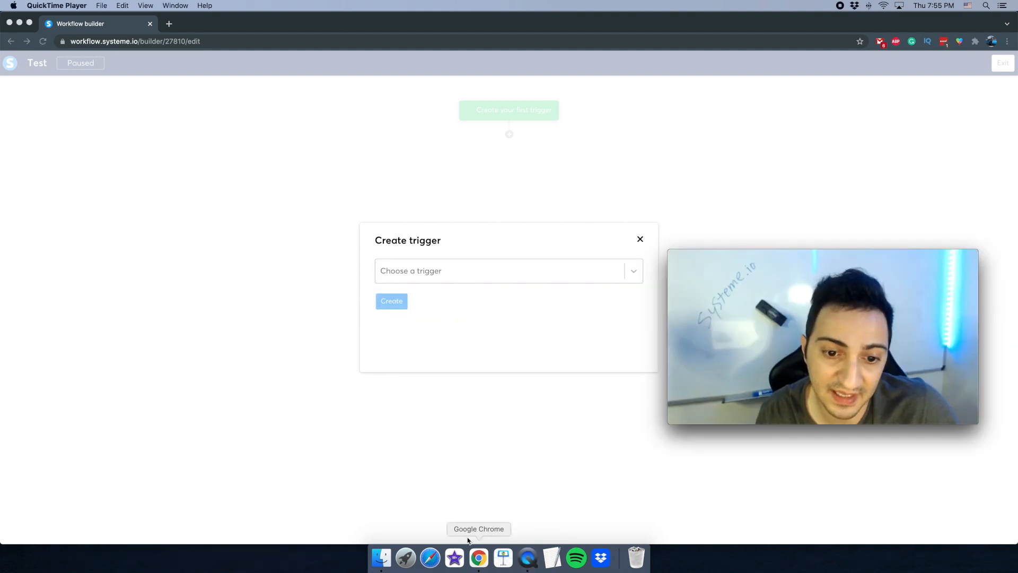
pyautogui.click(454, 271)
pyautogui.click(452, 270)
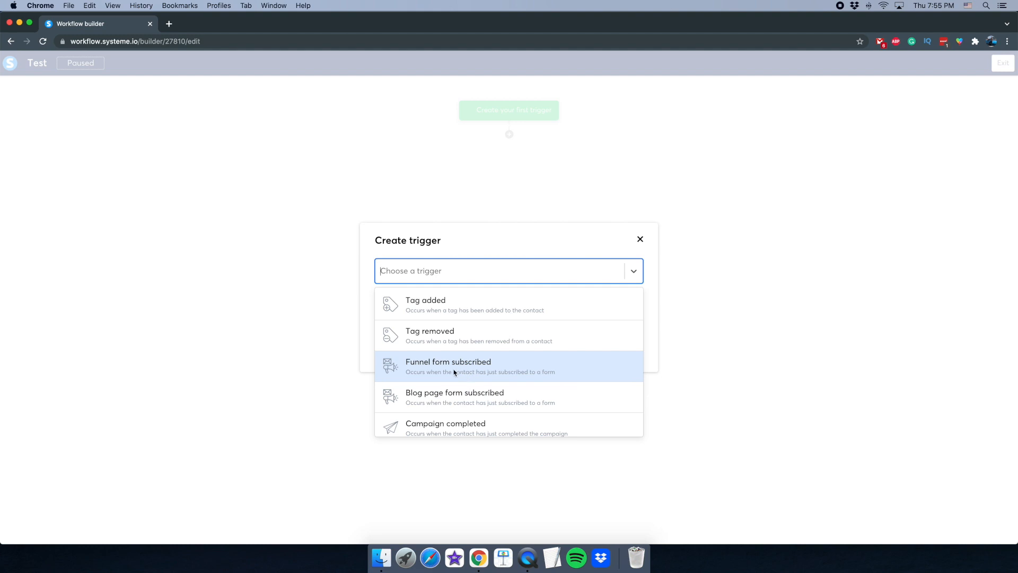
pyautogui.scroll(-1, 456, 370)
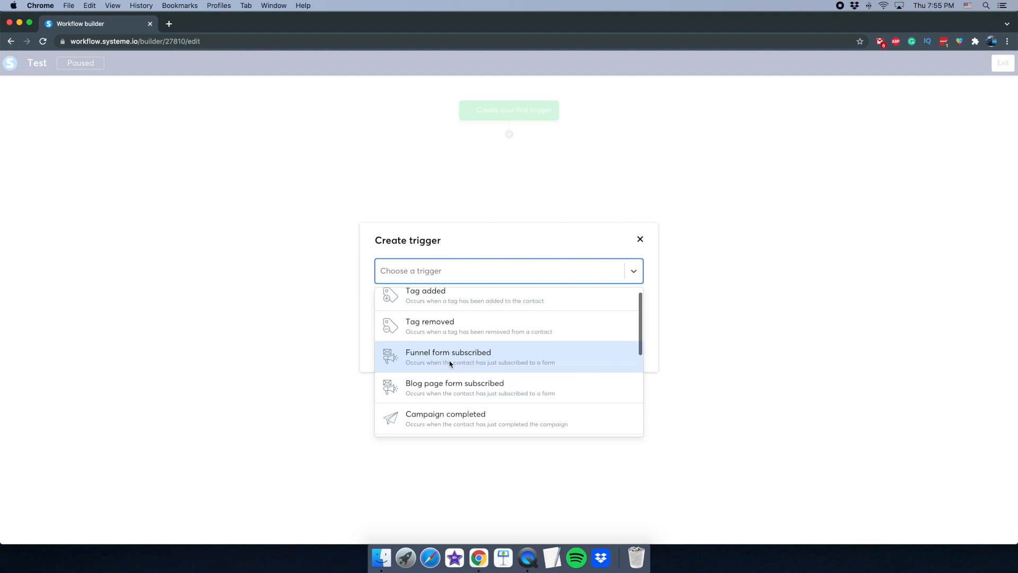
pyautogui.click(451, 363)
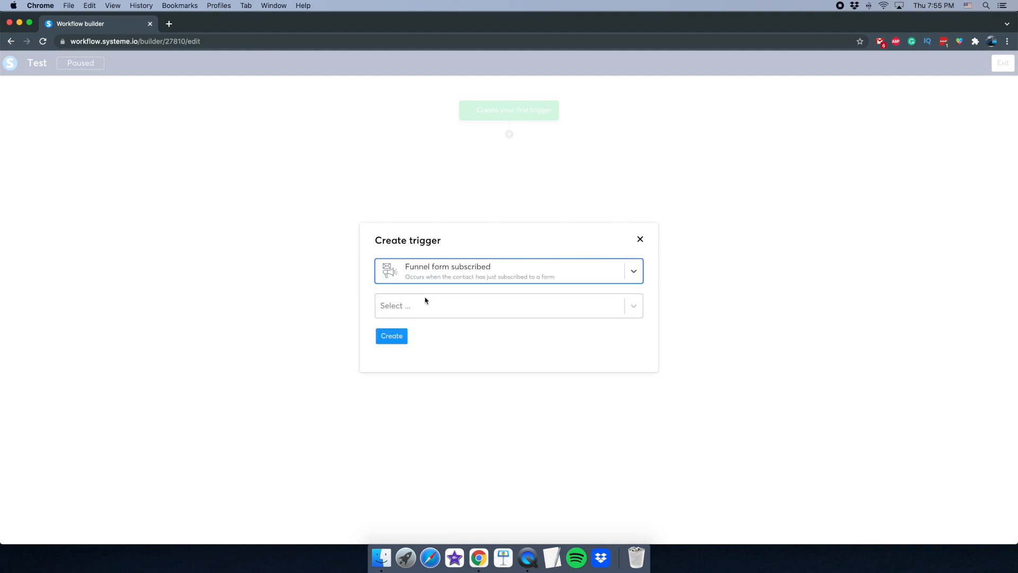
pyautogui.click(415, 315)
pyautogui.scroll(-1, 415, 360)
pyautogui.scroll(1, 419, 361)
pyautogui.scroll(-1, 424, 362)
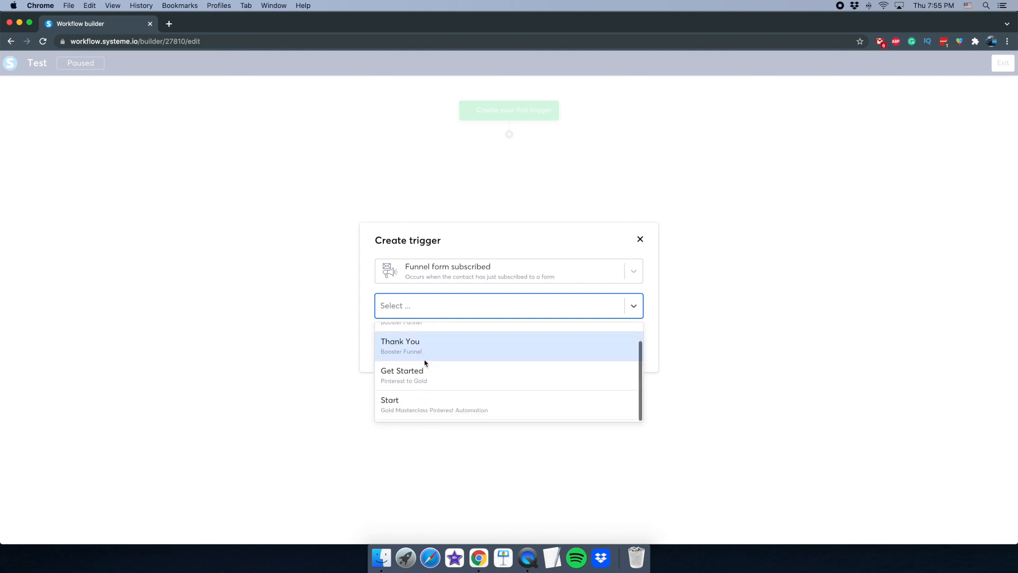
pyautogui.scroll(1, 439, 402)
pyautogui.scroll(-1, 439, 402)
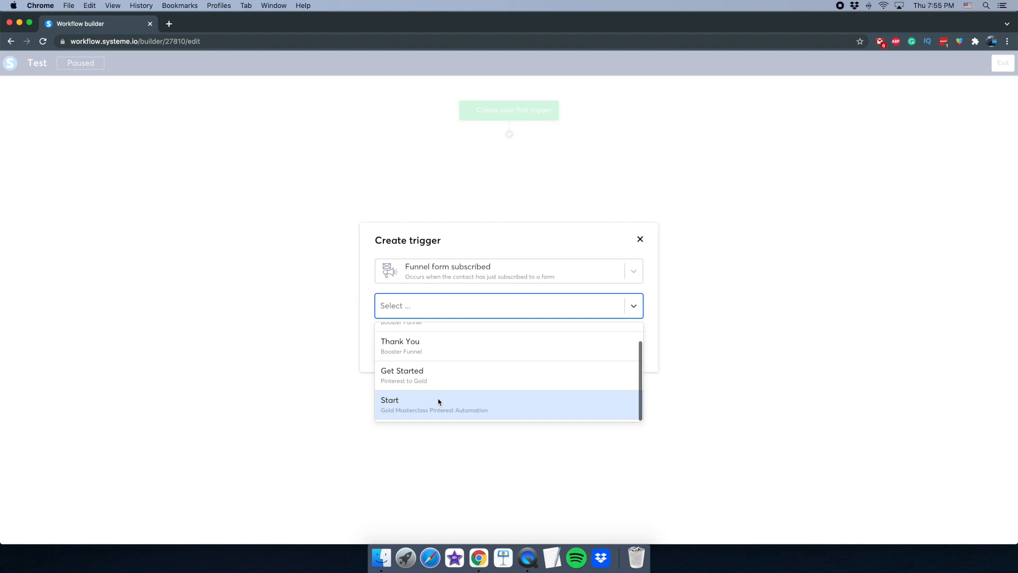
pyautogui.click(435, 407)
pyautogui.click(395, 340)
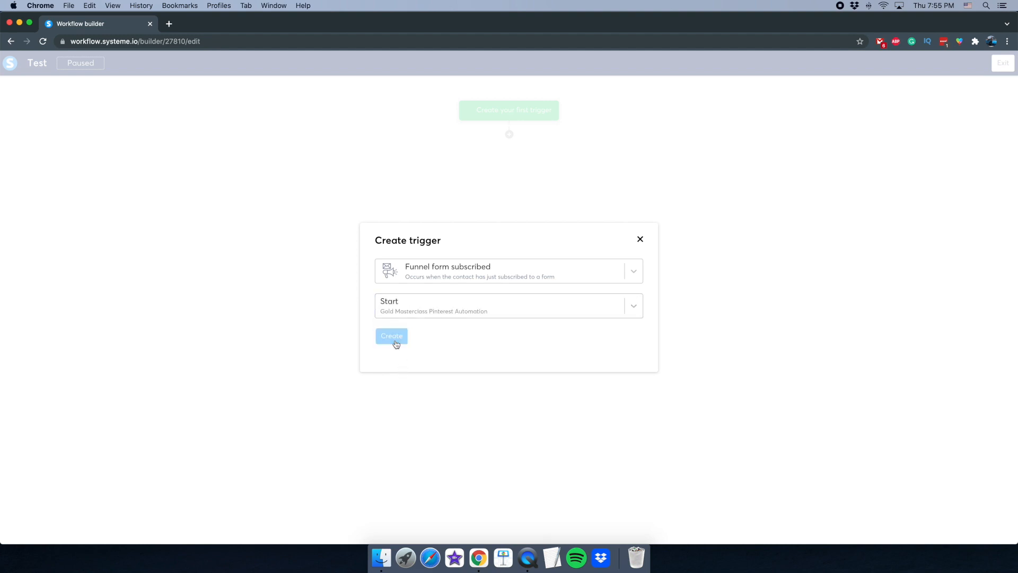
# - Add a 5-hour delay step after the trigger
pyautogui.click(510, 135)
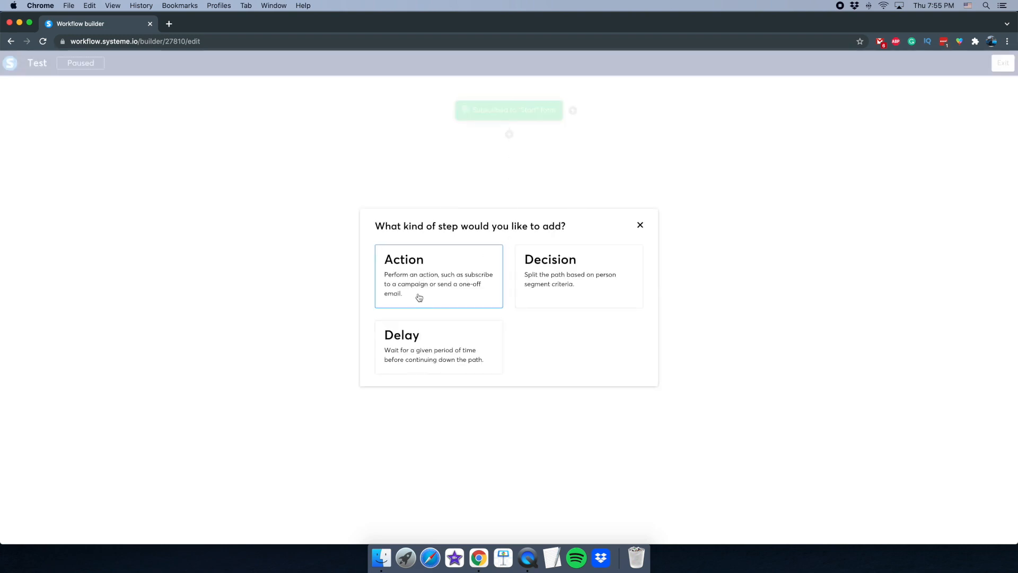
pyautogui.click(409, 341)
pyautogui.click(418, 289)
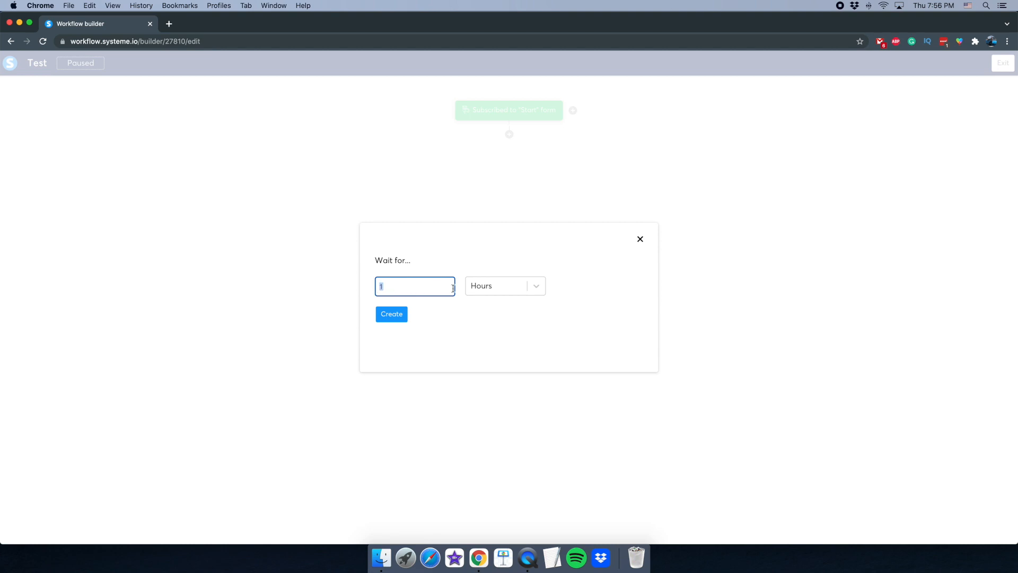
pyautogui.write('5')
pyautogui.click(393, 315)
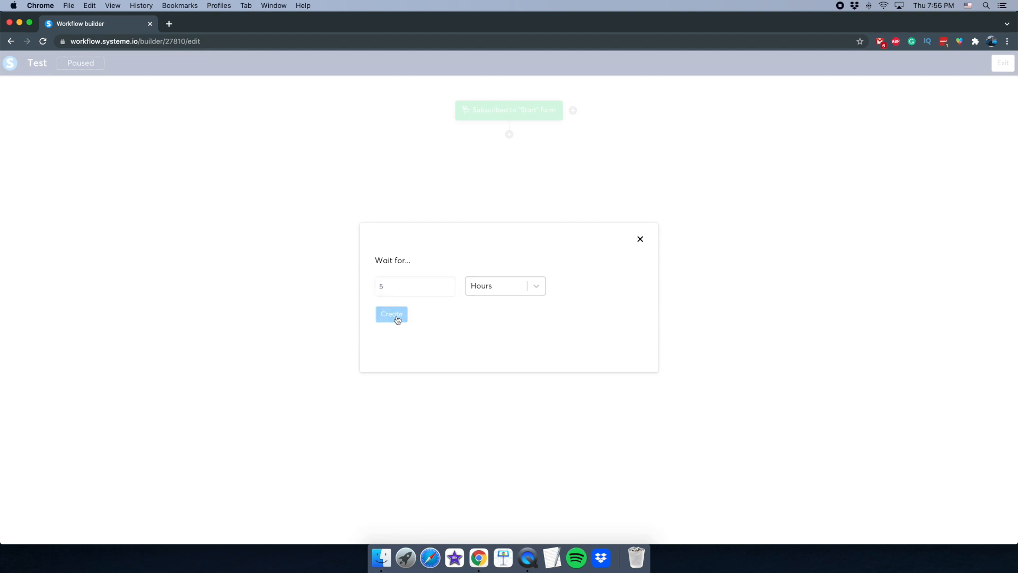
# - Add an action step after the wait, first trying the Send email action
pyautogui.click(509, 181)
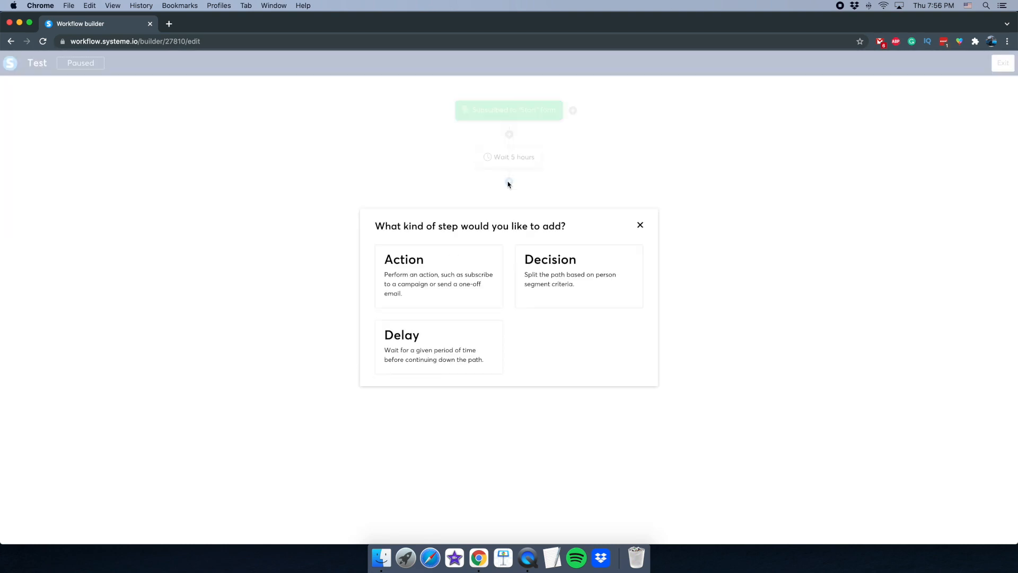
pyautogui.click(437, 281)
pyautogui.click(424, 271)
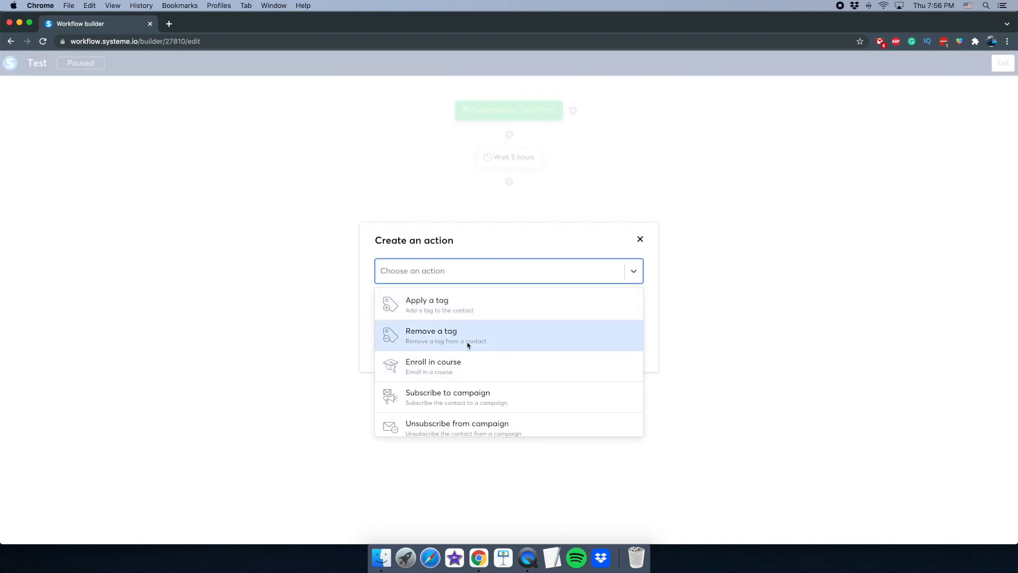
pyautogui.scroll(-2, 472, 355)
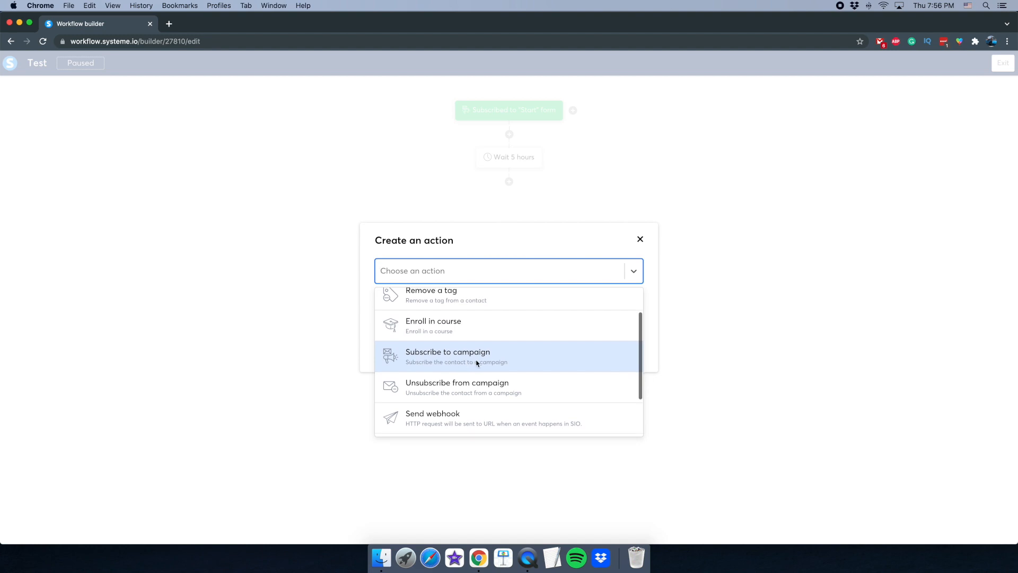
pyautogui.scroll(-2, 431, 366)
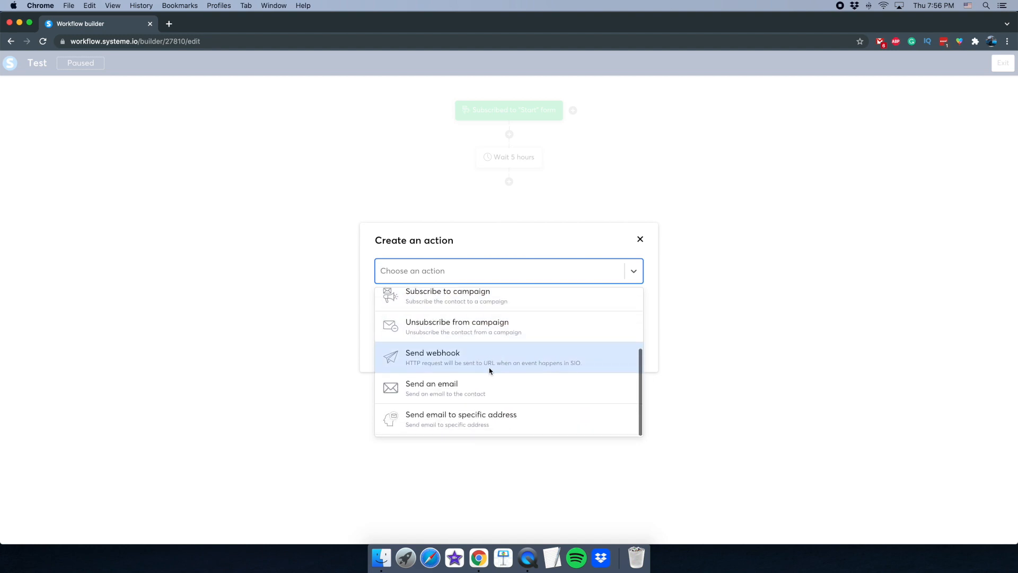
pyautogui.scroll(3, 482, 360)
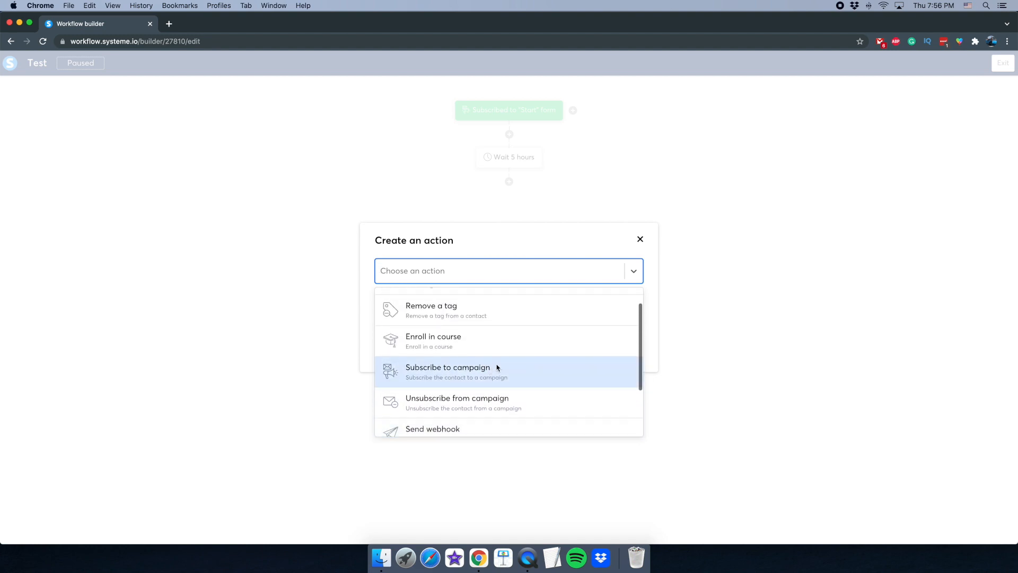
pyautogui.scroll(-3, 469, 366)
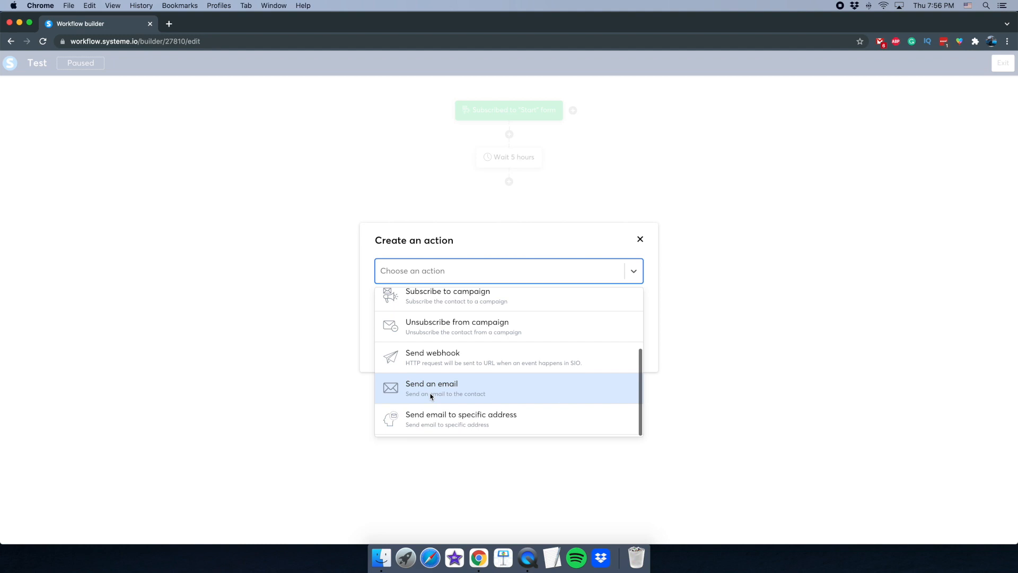
pyautogui.click(439, 397)
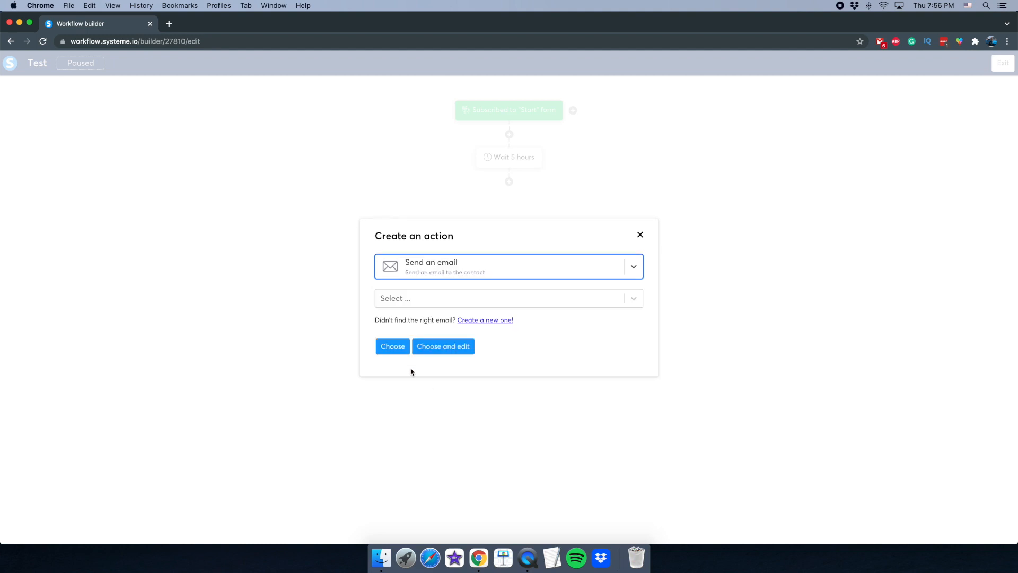
pyautogui.click(423, 307)
pyautogui.click(408, 306)
# - Change the action to Subscribe to campaign with Book Campaign and create the step
pyautogui.click(436, 261)
pyautogui.click(463, 260)
pyautogui.click(465, 270)
pyautogui.scroll(-1, 452, 380)
pyautogui.scroll(2, 478, 356)
pyautogui.scroll(2, 478, 356)
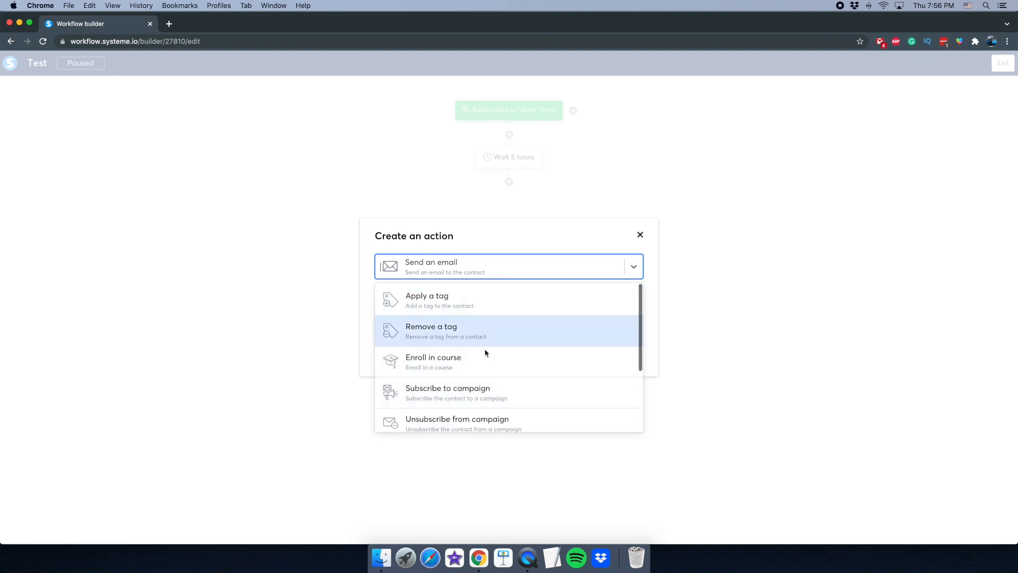
pyautogui.click(458, 396)
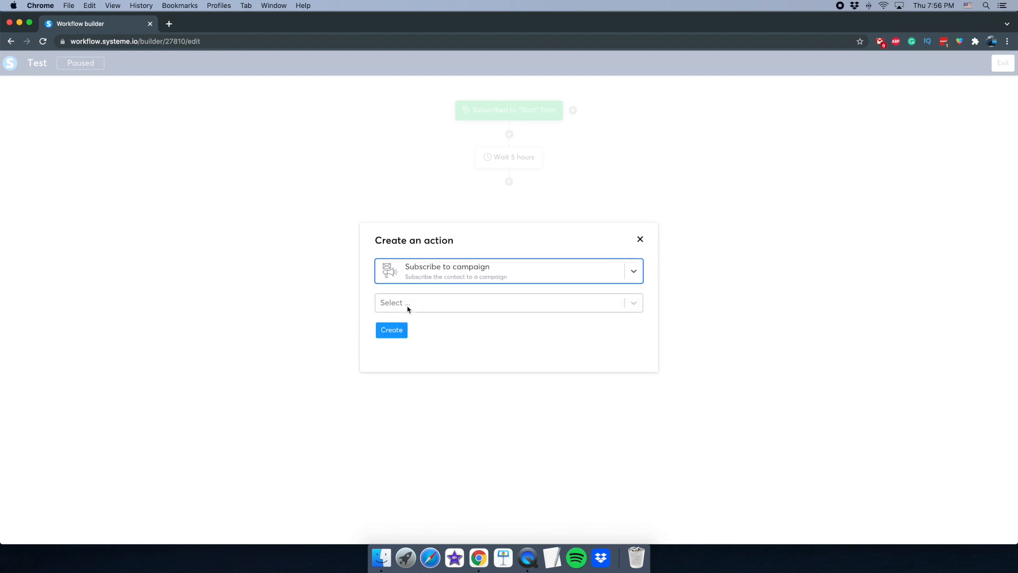
pyautogui.click(408, 307)
pyautogui.click(418, 354)
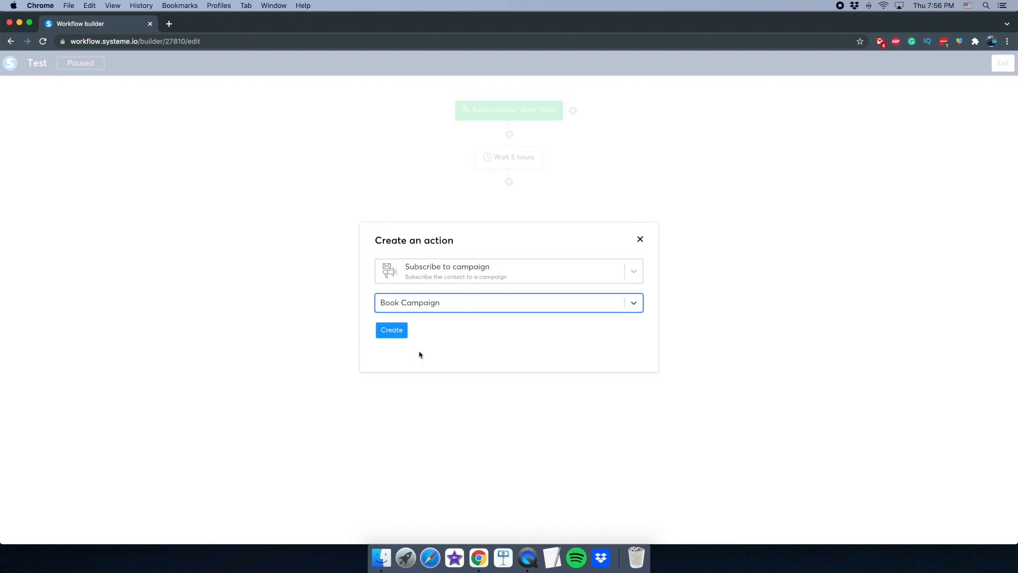
pyautogui.click(394, 333)
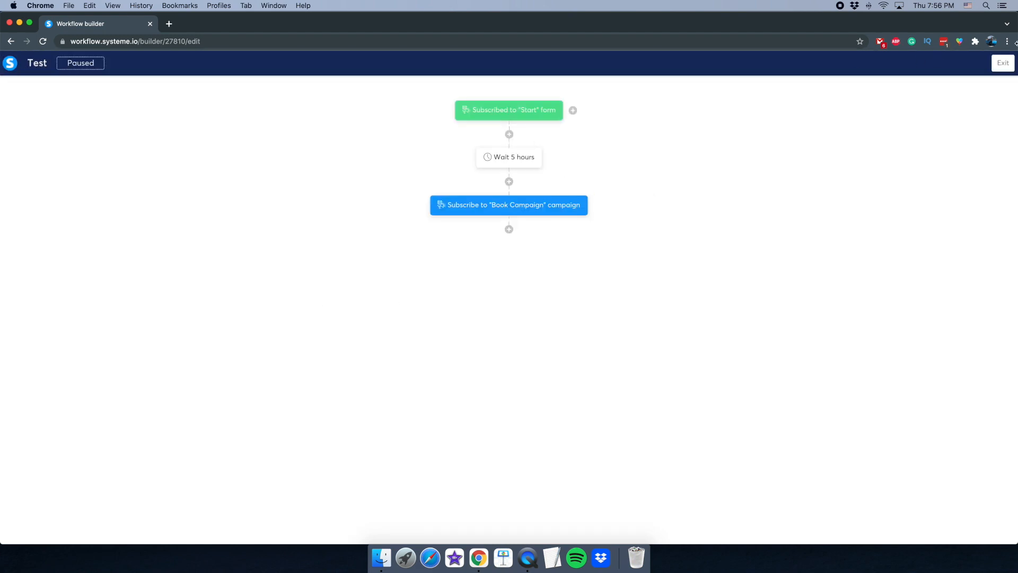
# - Exit the builder and activate the Test workflow, confirming the prompt
pyautogui.click(1004, 64)
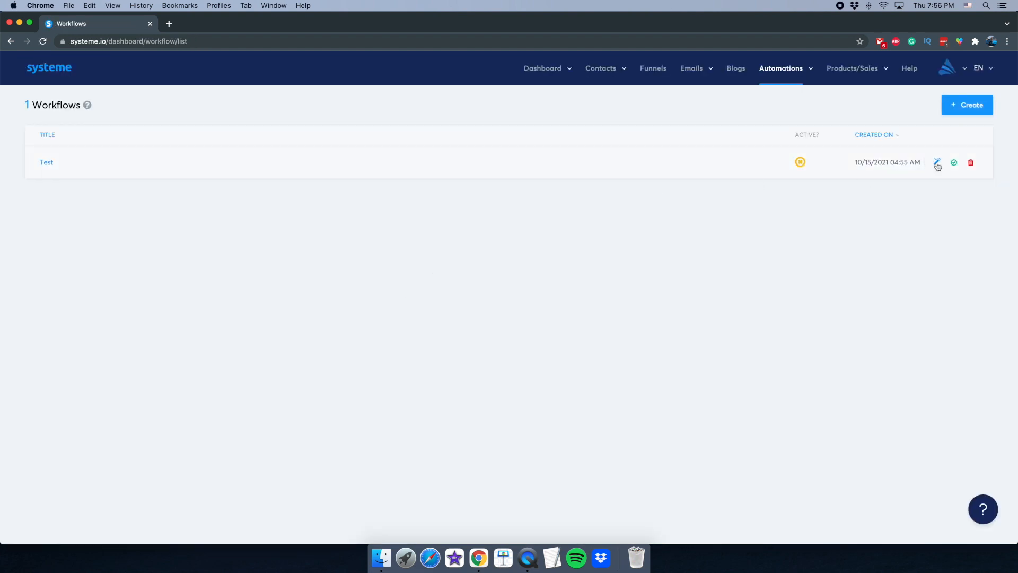
pyautogui.click(957, 166)
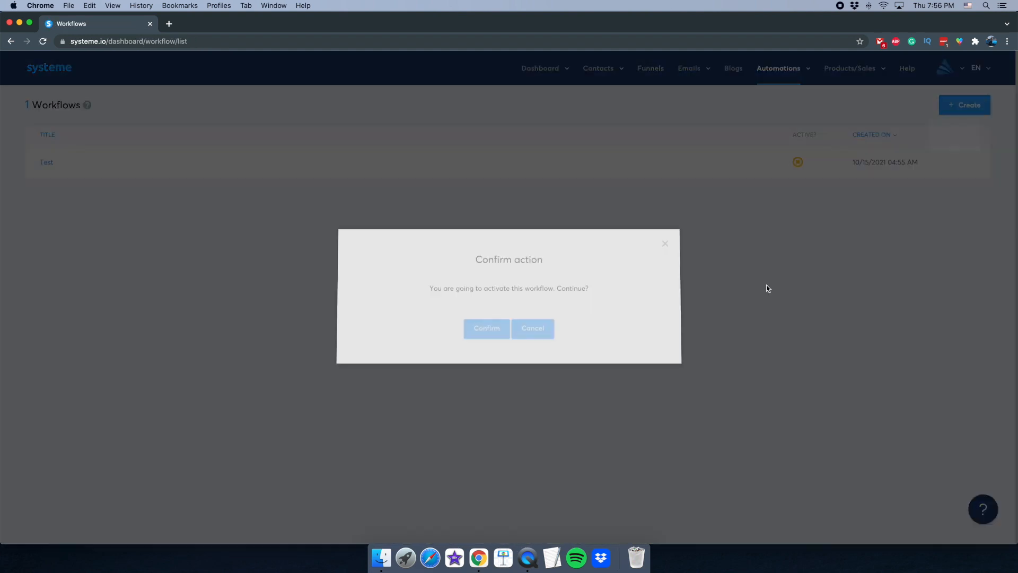
pyautogui.click(490, 333)
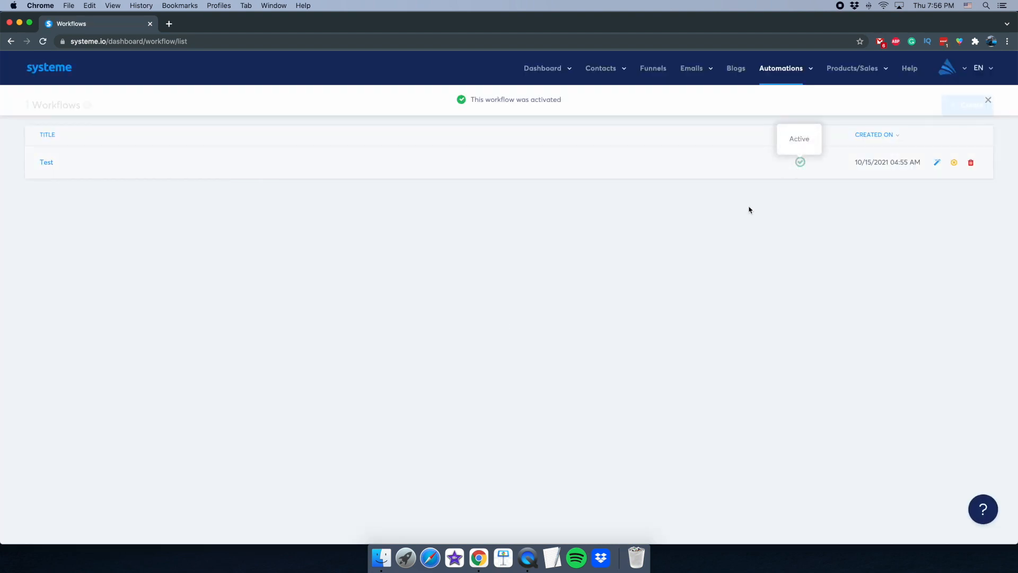
pyautogui.click(533, 561)
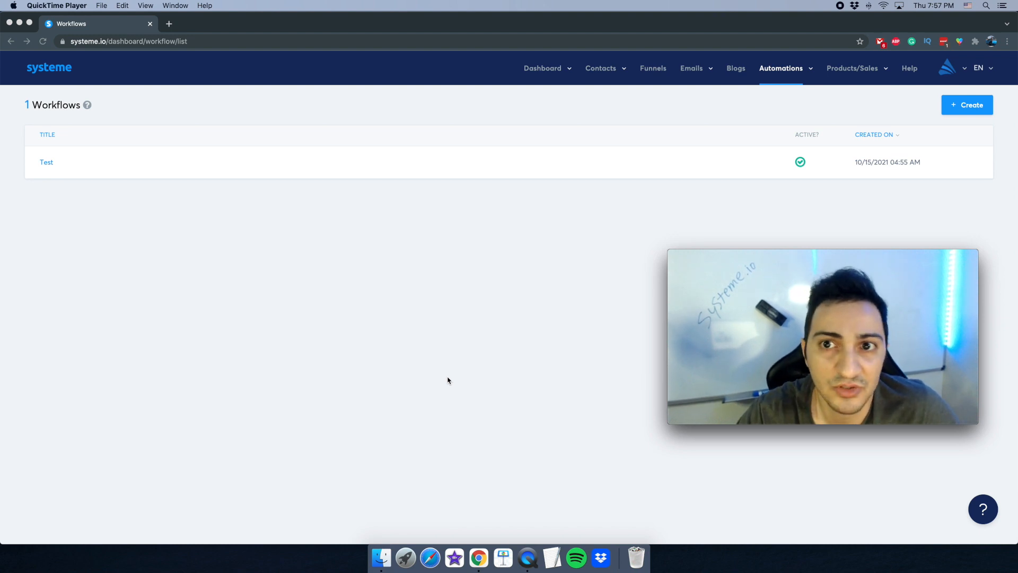
# - Open My affiliate program, then its settings: 40% commission, 30.00 minimum payout, 30-day delay
pyautogui.click(545, 324)
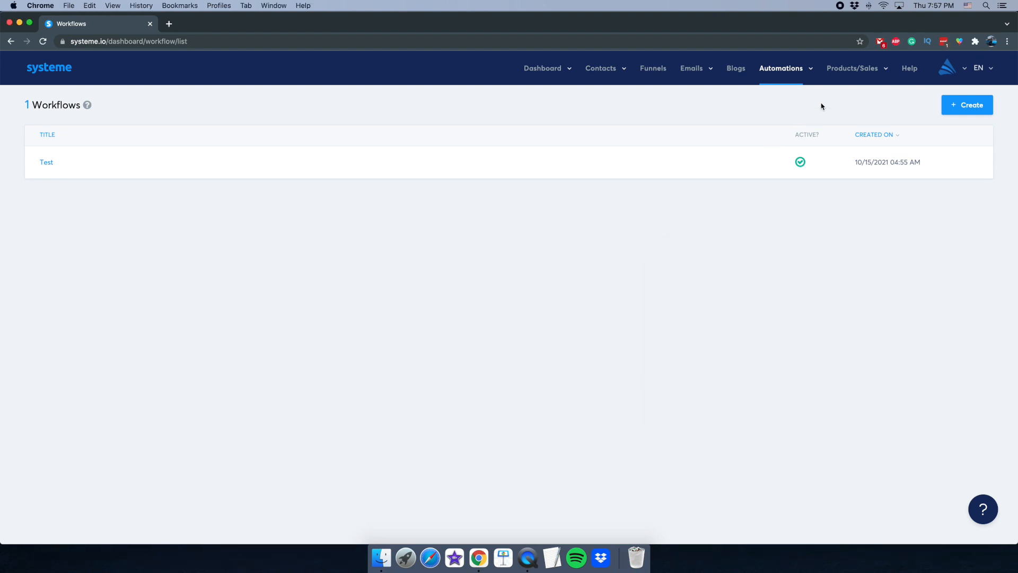
pyautogui.moveTo(848, 72)
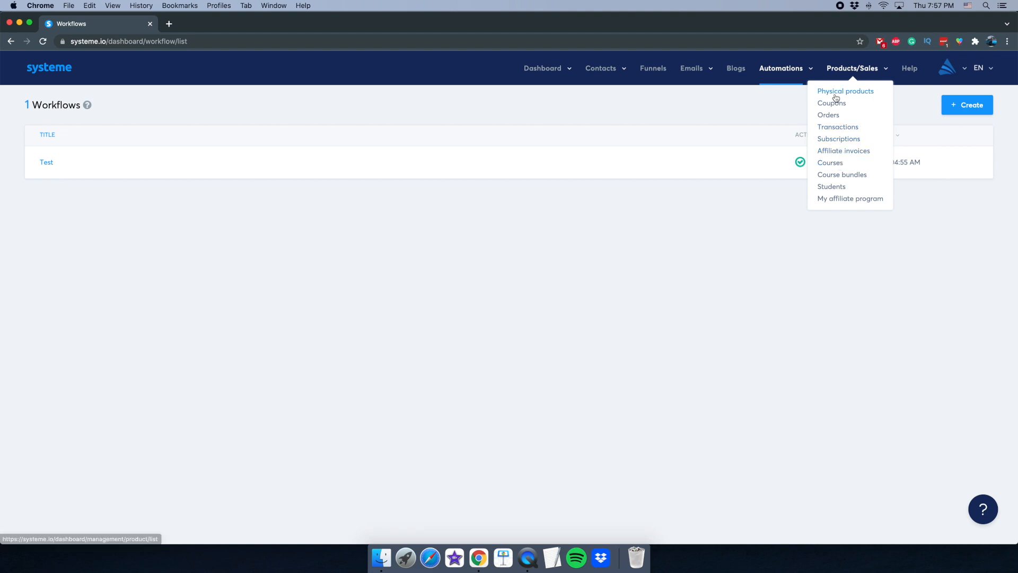
pyautogui.click(844, 199)
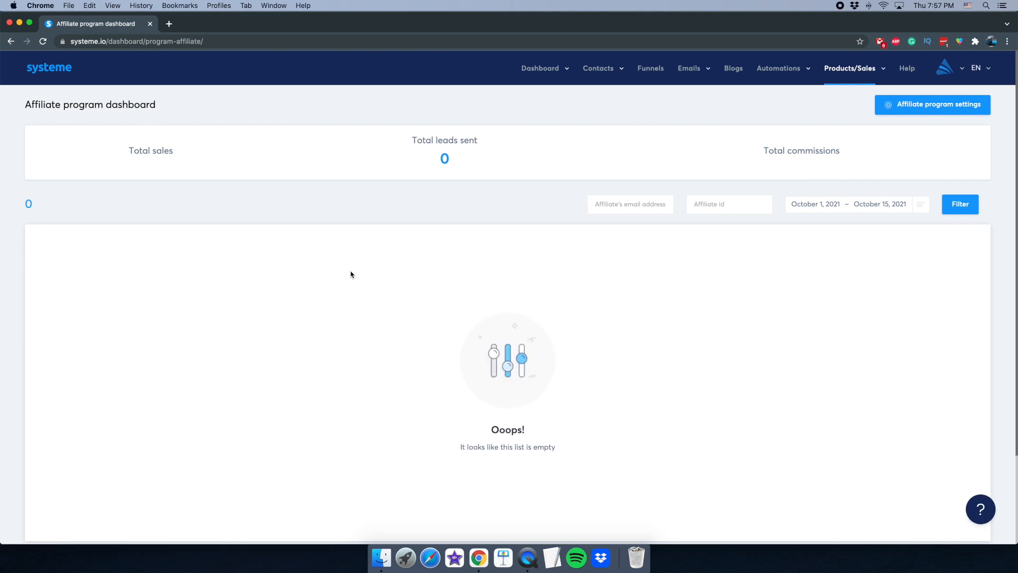
pyautogui.scroll(-2, 469, 416)
pyautogui.scroll(2, 470, 415)
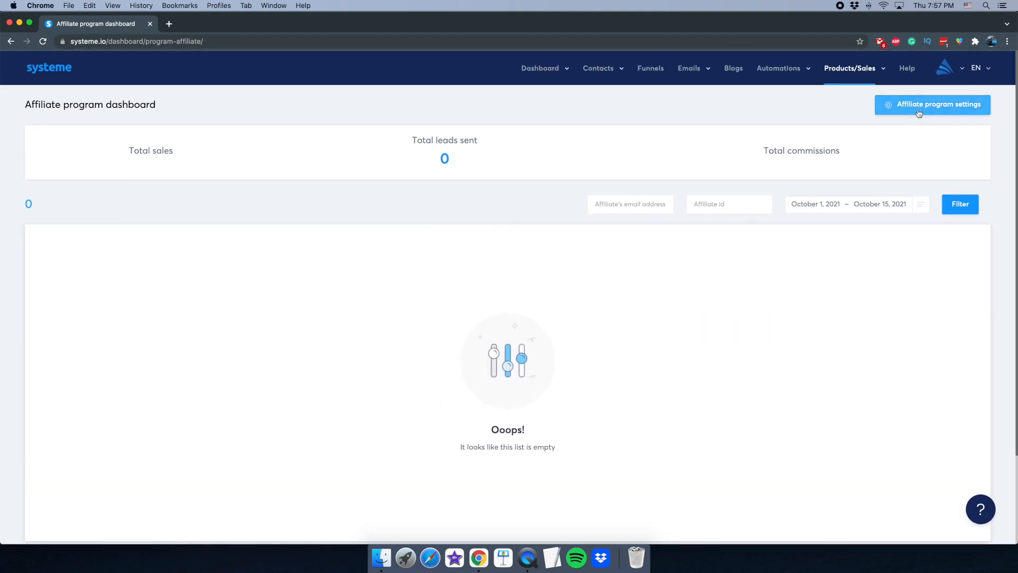
pyautogui.scroll(-3, 366, 453)
pyautogui.scroll(3, 368, 453)
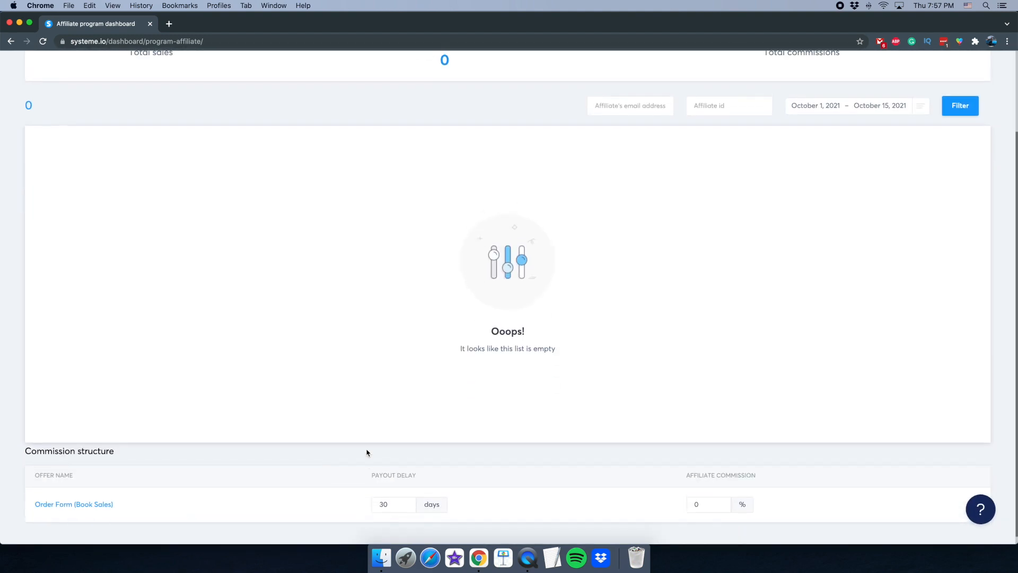
pyautogui.scroll(-1, 605, 291)
pyautogui.scroll(-2, 605, 291)
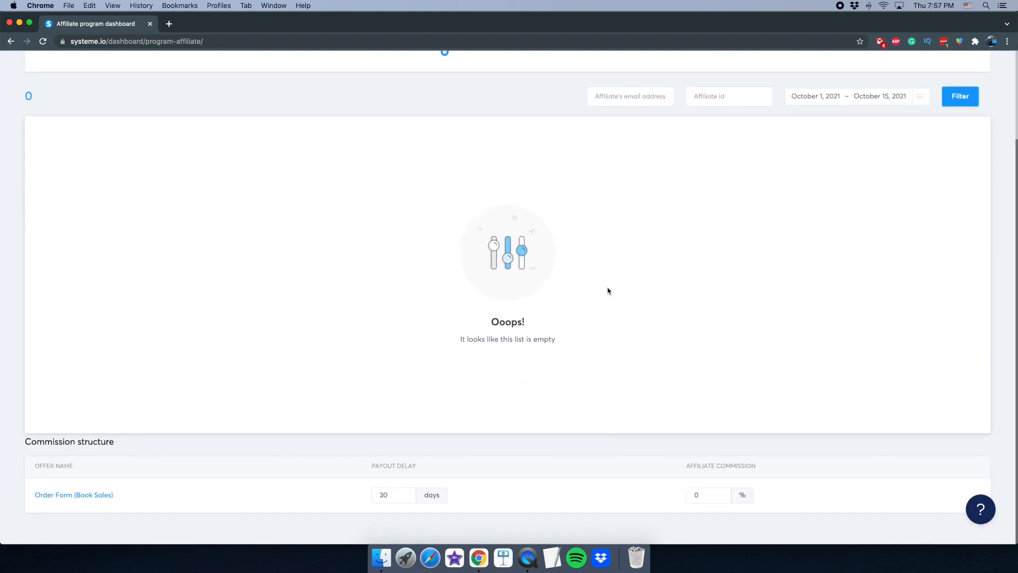
pyautogui.scroll(3, 608, 291)
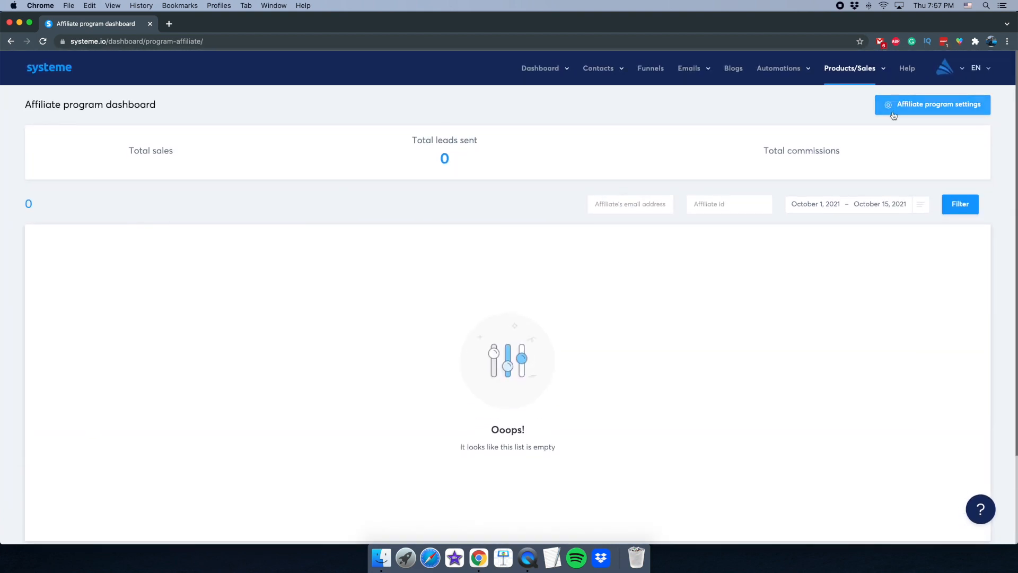
pyautogui.click(934, 104)
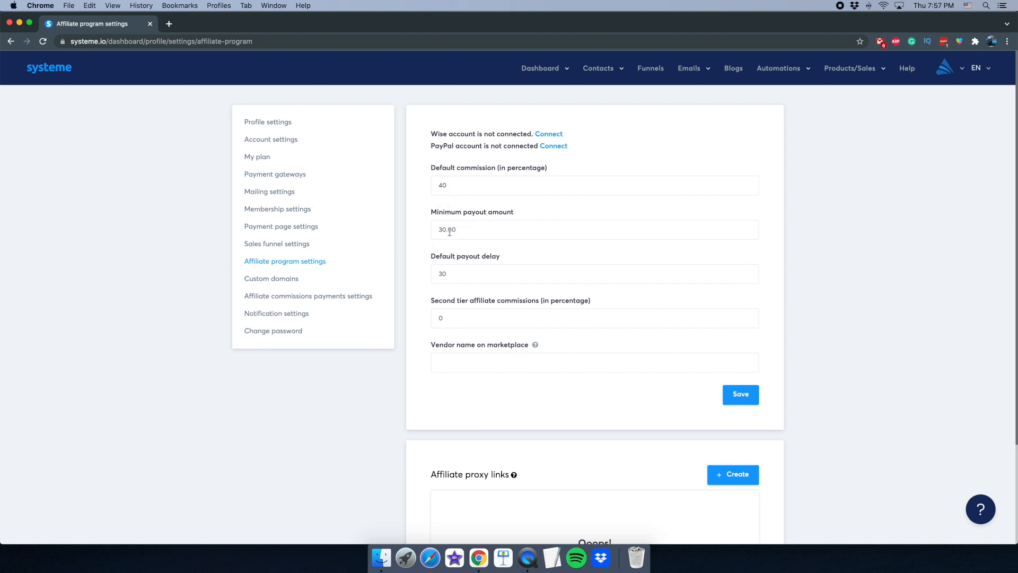
pyautogui.scroll(-5, 464, 267)
pyautogui.scroll(3, 465, 267)
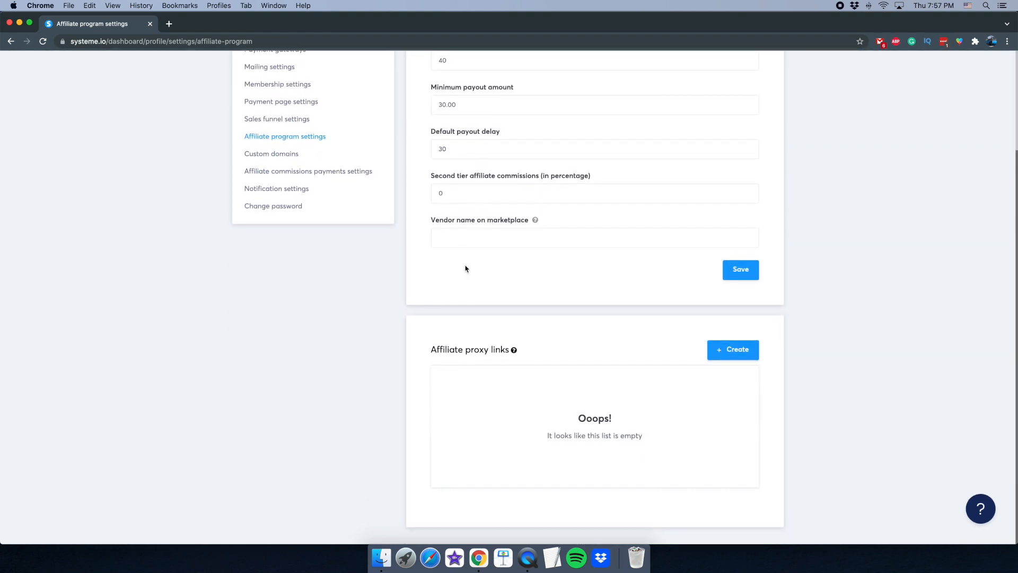
pyautogui.scroll(2, 466, 268)
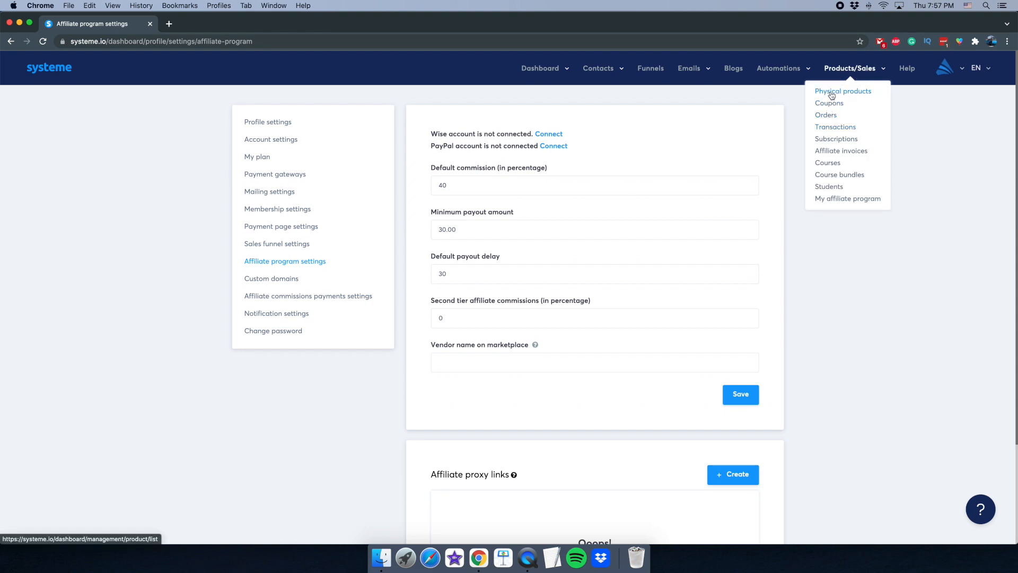
# - Browse the Orders, Transactions and Subscriptions lists, then open the empty Students page
pyautogui.click(830, 117)
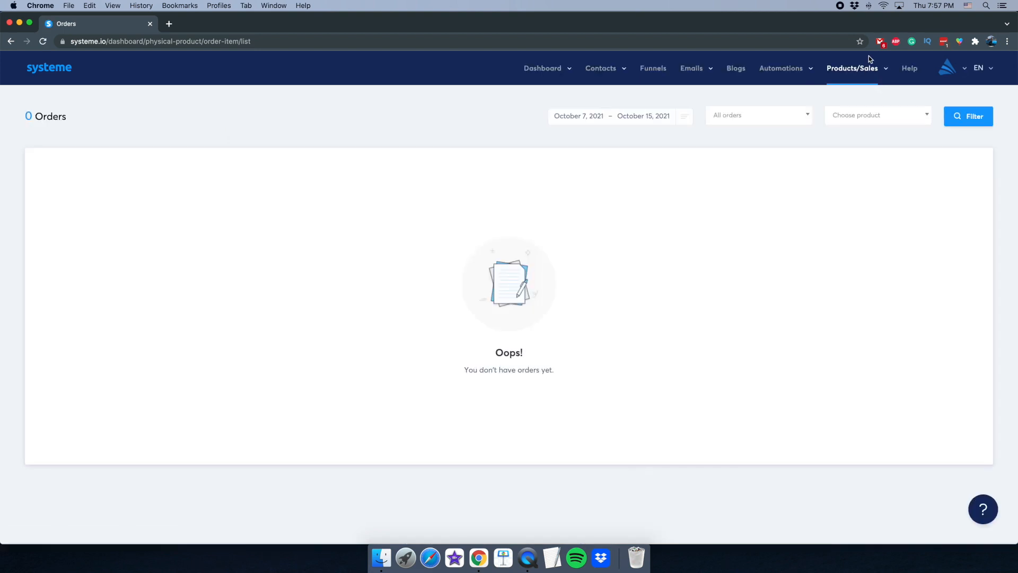
pyautogui.moveTo(862, 72)
pyautogui.click(839, 127)
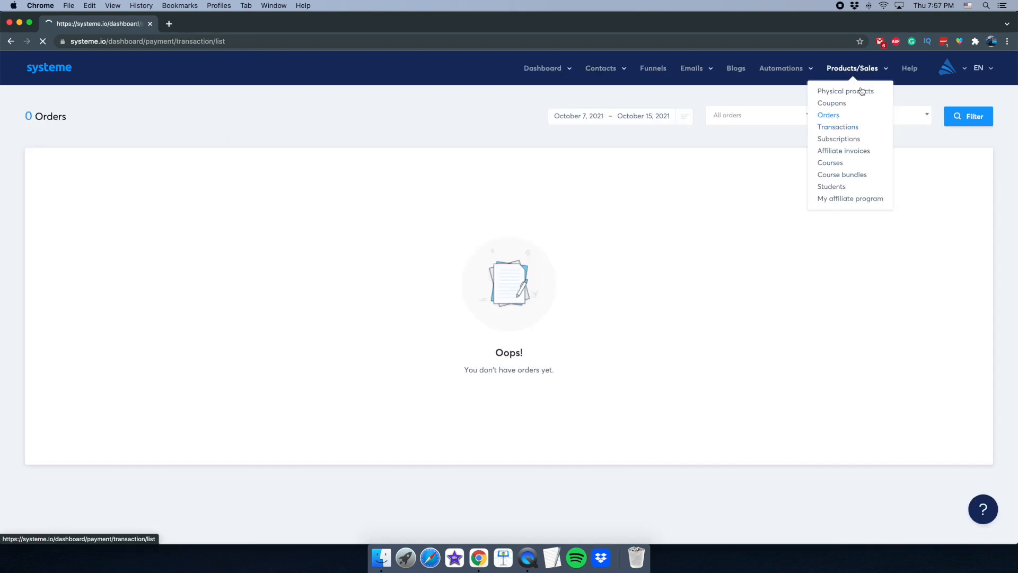
pyautogui.click(844, 139)
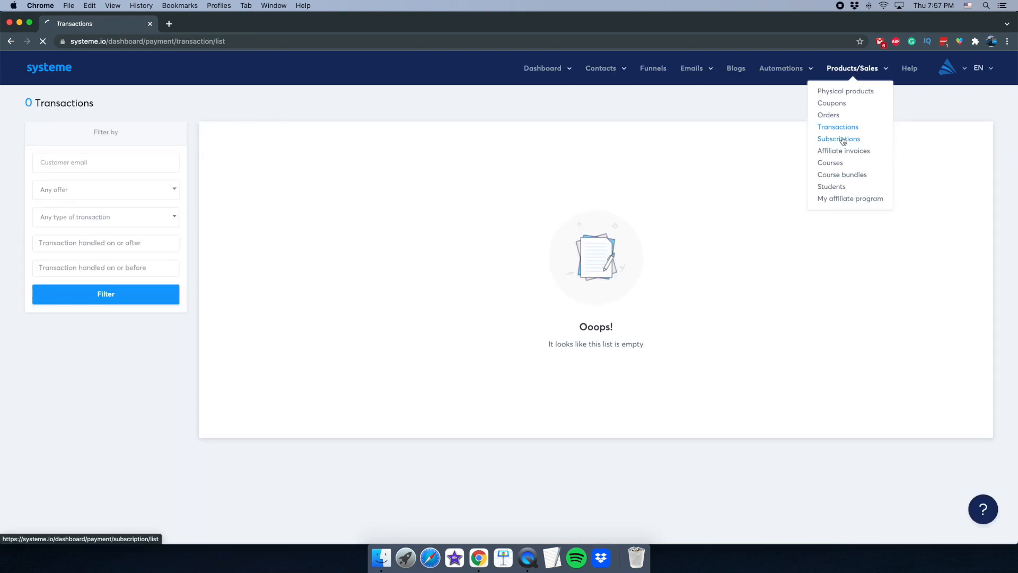
pyautogui.click(831, 187)
pyautogui.click(528, 557)
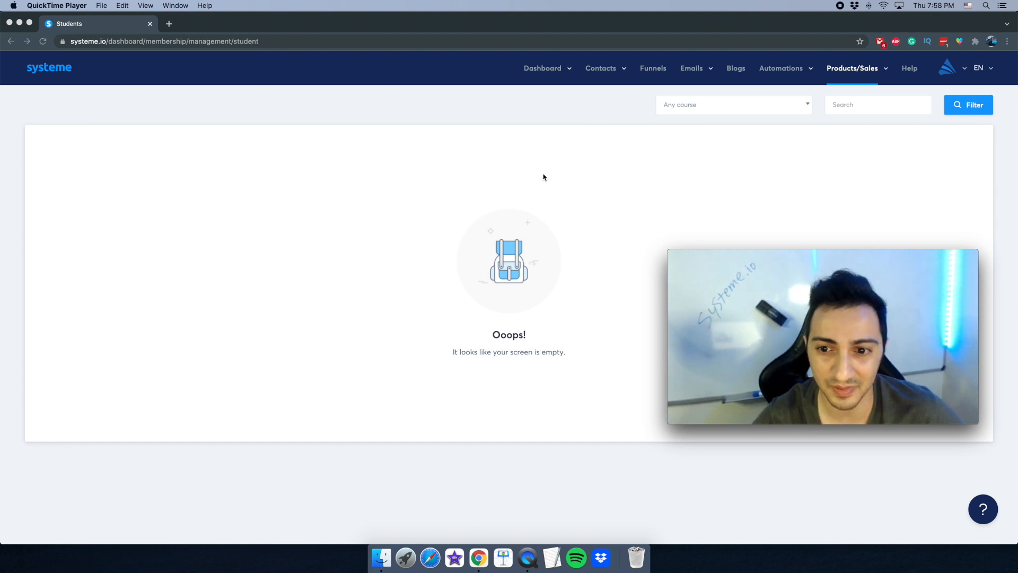
pyautogui.moveTo(667, 253); pyautogui.dragTo(364, 153)
pyautogui.moveTo(472, 226); pyautogui.dragTo(319, 270)
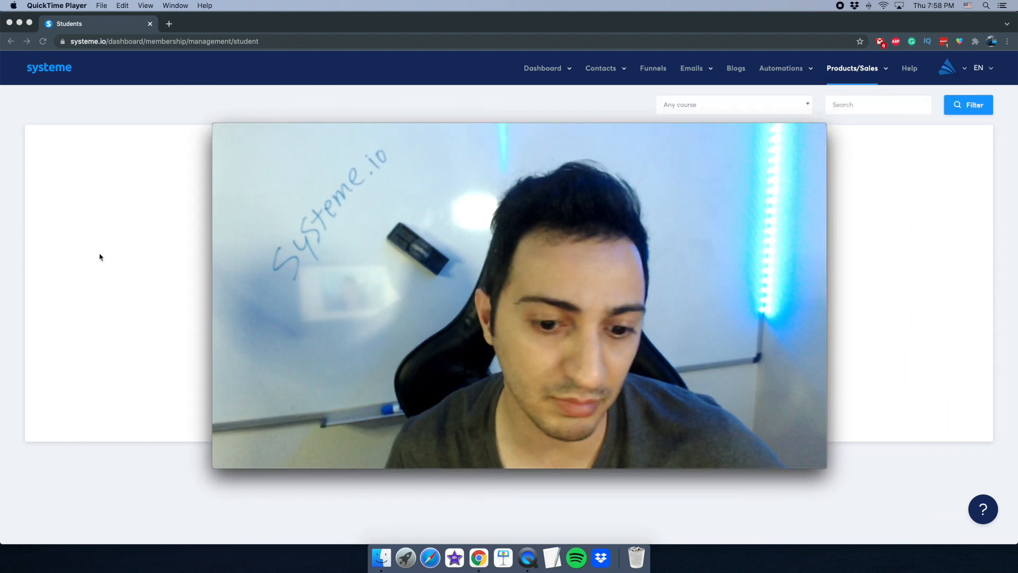